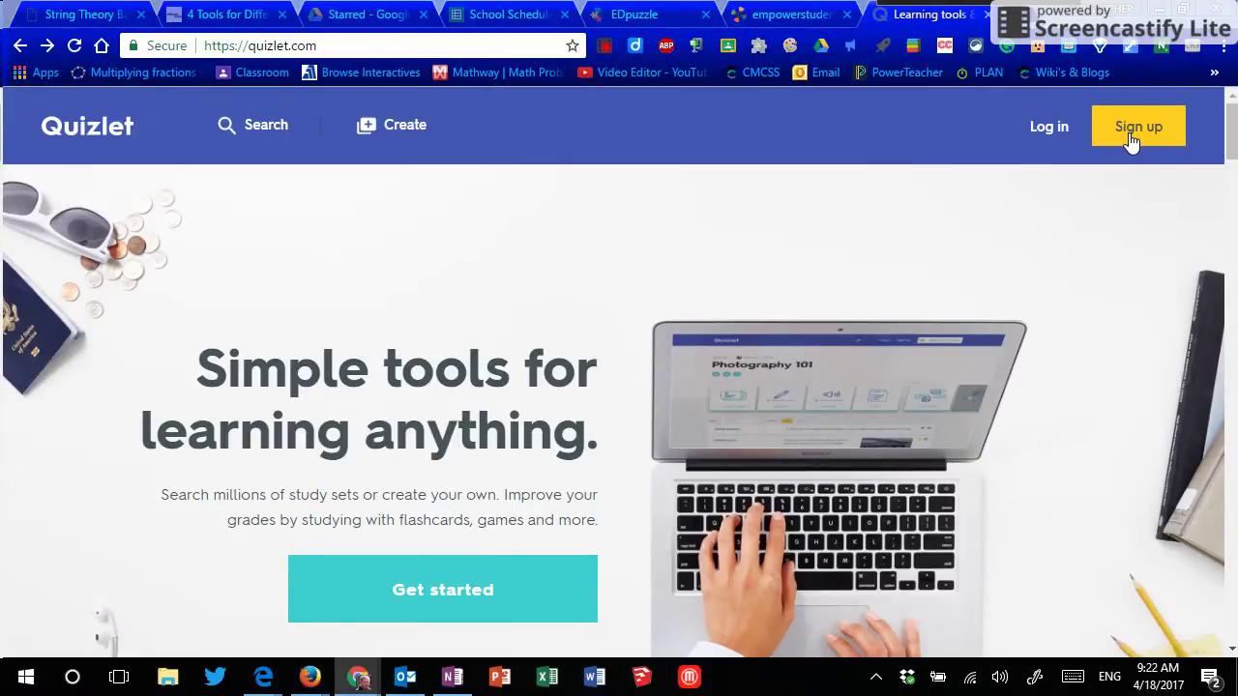
Step: Log in to Quizlet using the Google account sign-in option
{"action": "left_click", "coordinate": [1045, 133]}
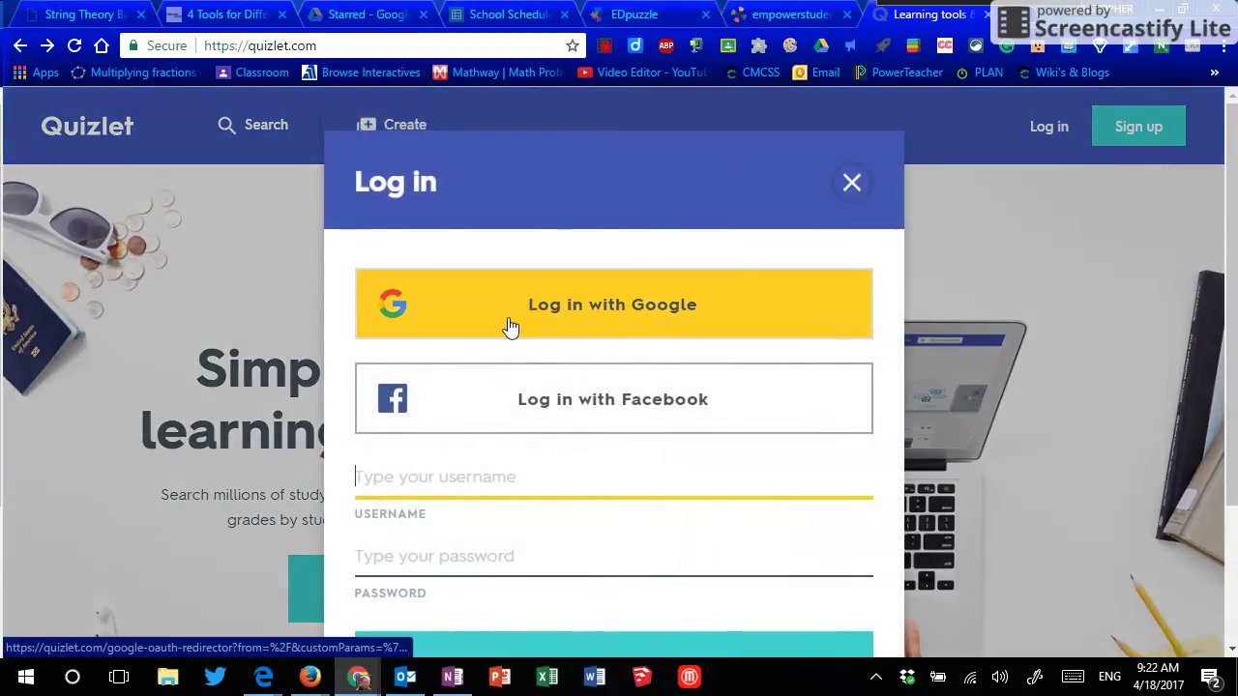
{"action": "left_click", "coordinate": [508, 319]}
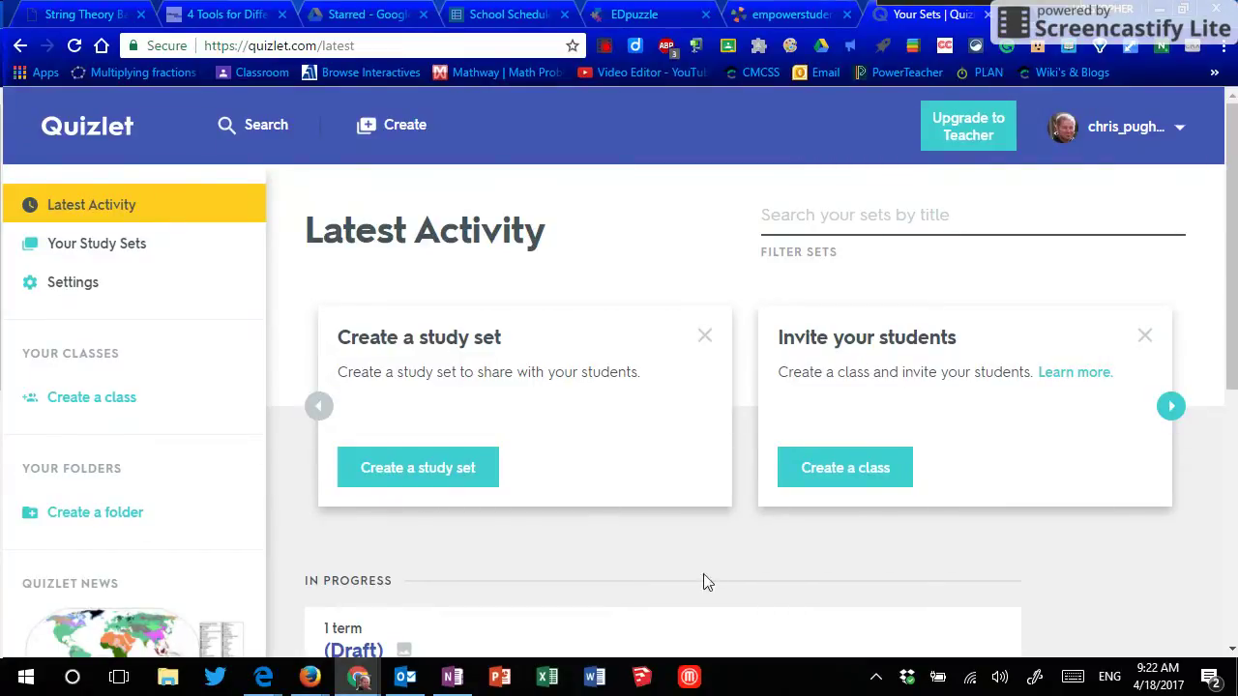
Step: Create a new study set and title it 'Words I Know'
{"action": "left_click", "coordinate": [411, 472]}
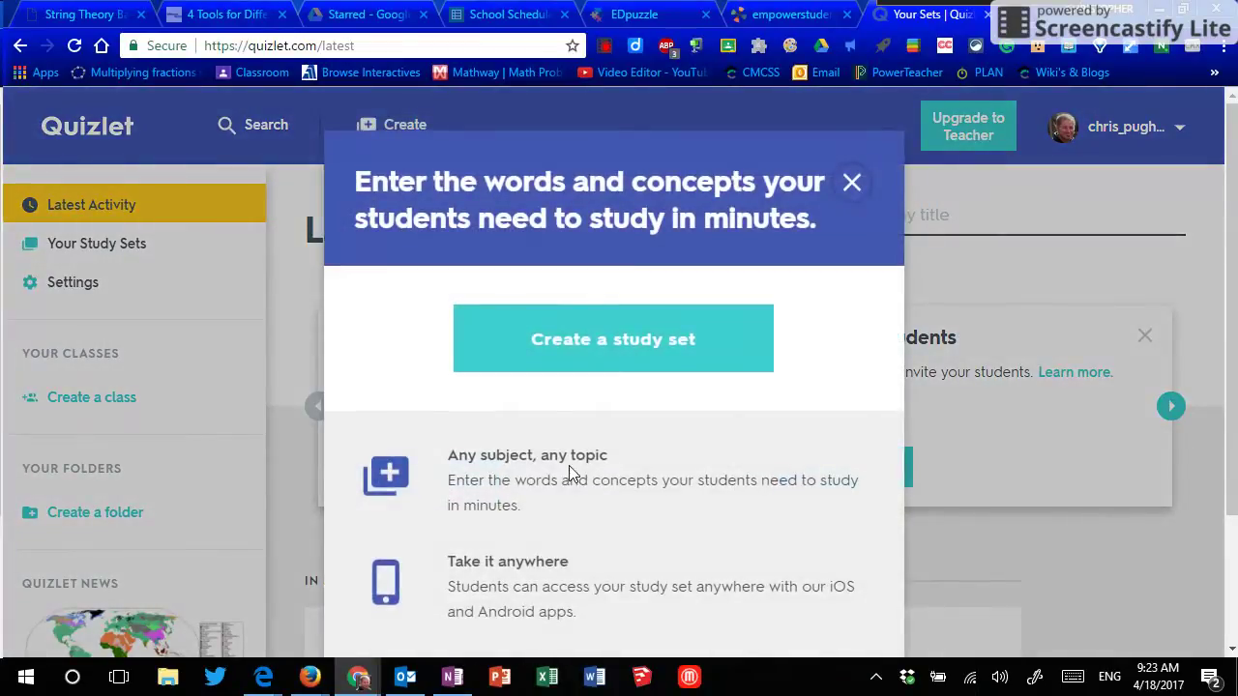
{"action": "left_click", "coordinate": [595, 358]}
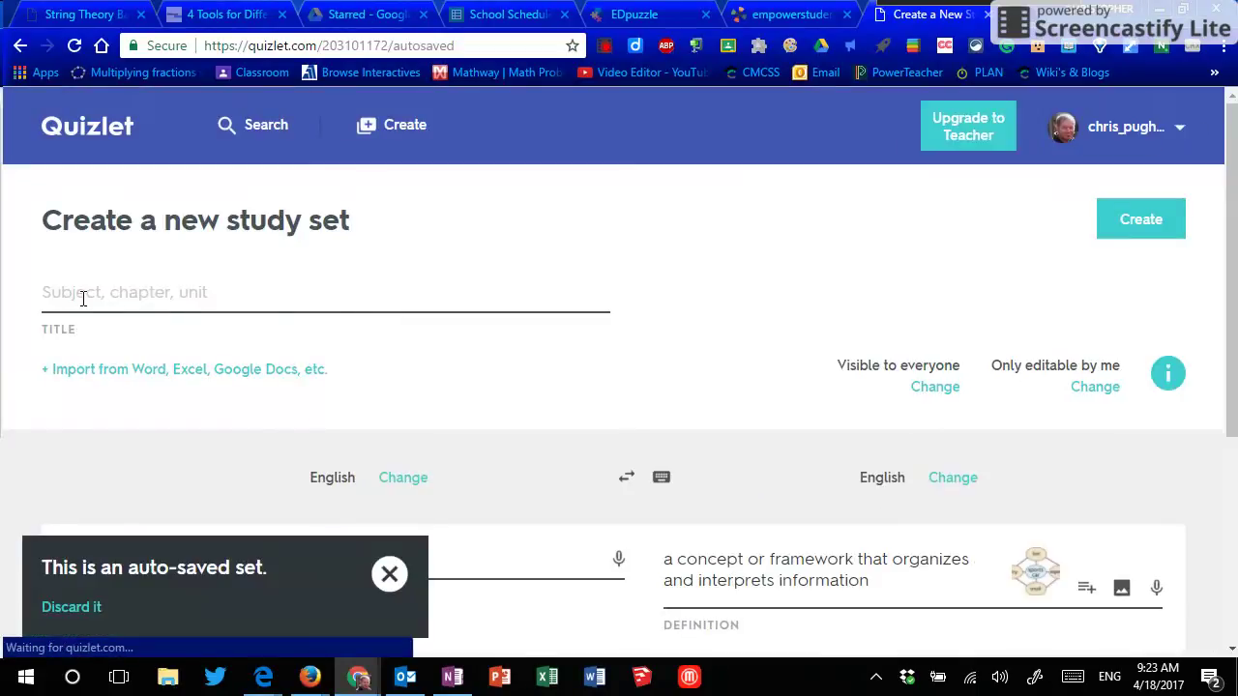
{"action": "left_click", "coordinate": [83, 299]}
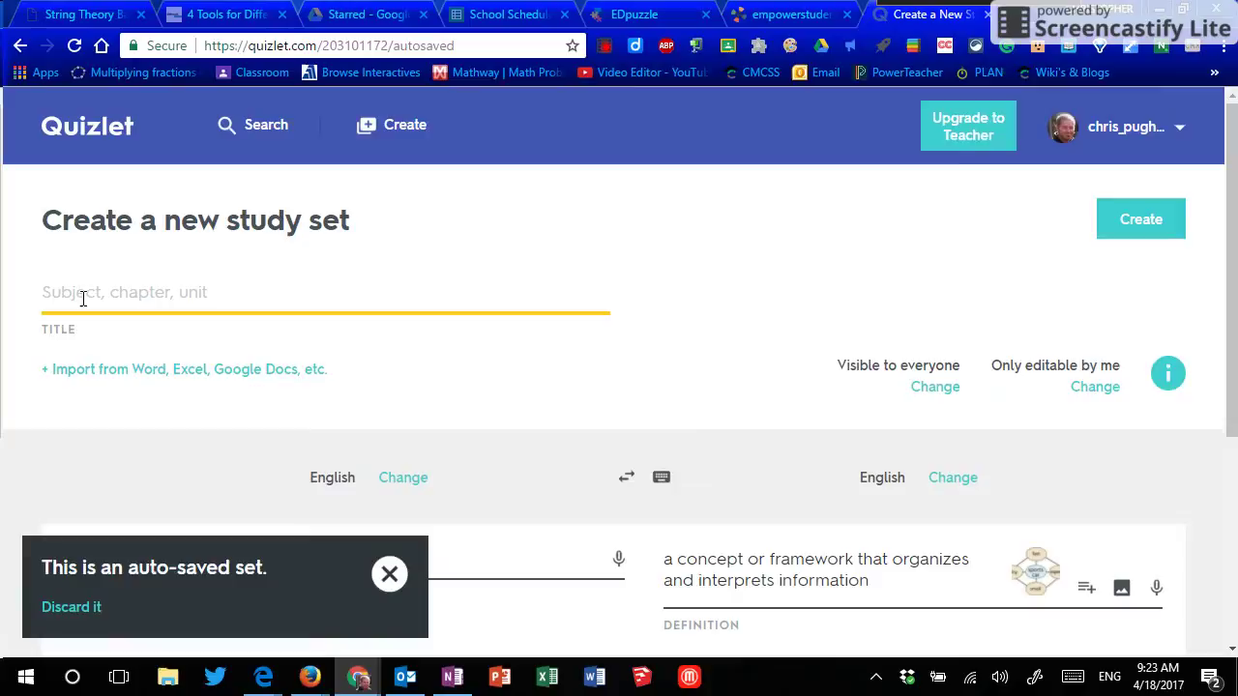
{"action": "type", "text": "Words I"}
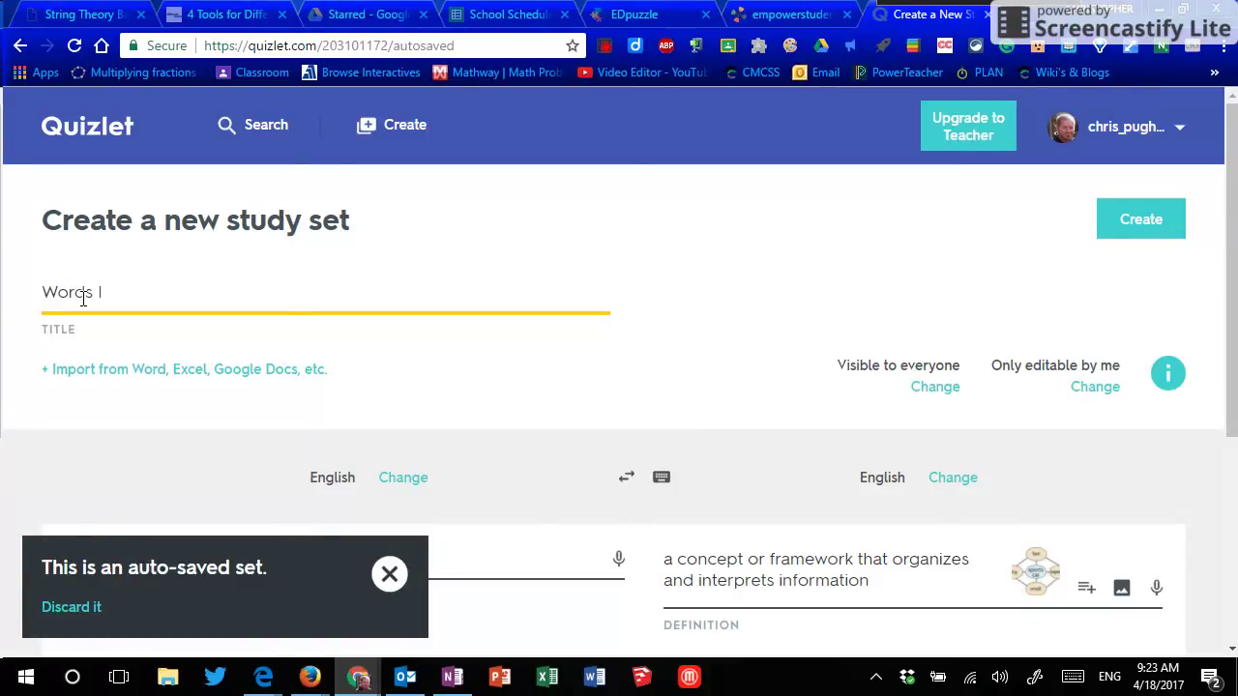
{"action": "type", "text": " Know"}
Step: Enter 'deciduous' as the term on card 2
{"action": "scroll", "coordinate": [346, 357], "scroll_direction": "down", "scroll_amount": 2}
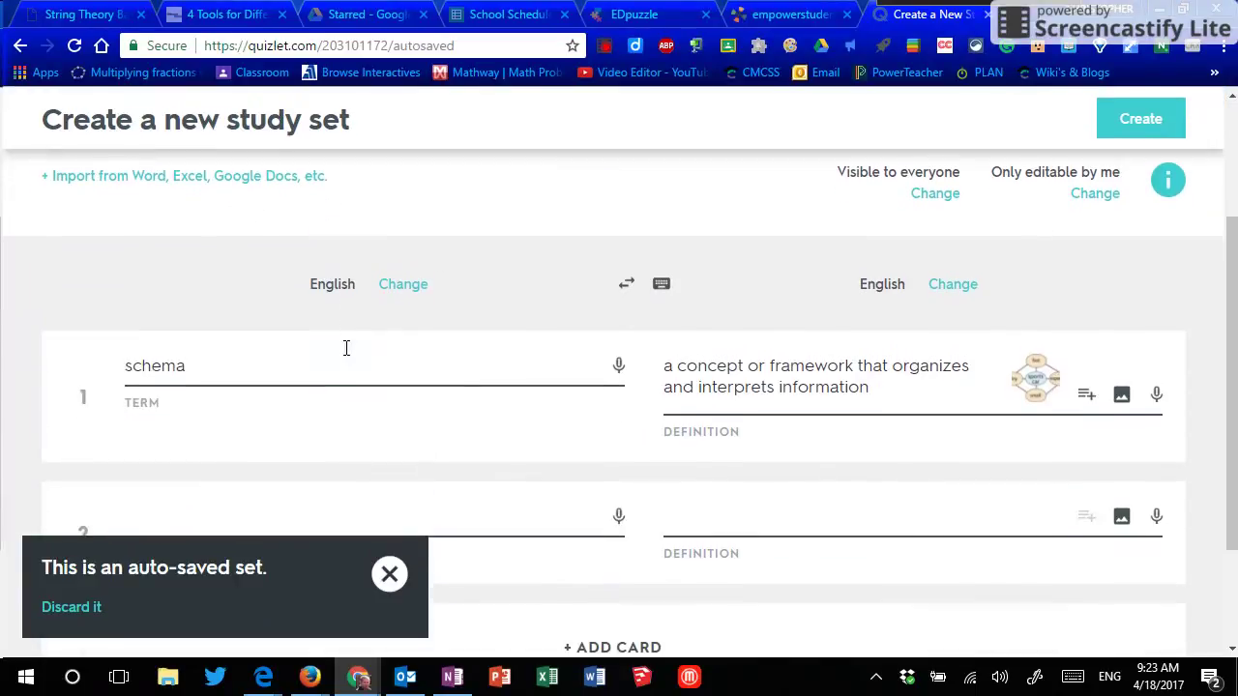
{"action": "left_click", "coordinate": [238, 367]}
{"action": "scroll", "coordinate": [242, 366], "scroll_direction": "down", "scroll_amount": 2}
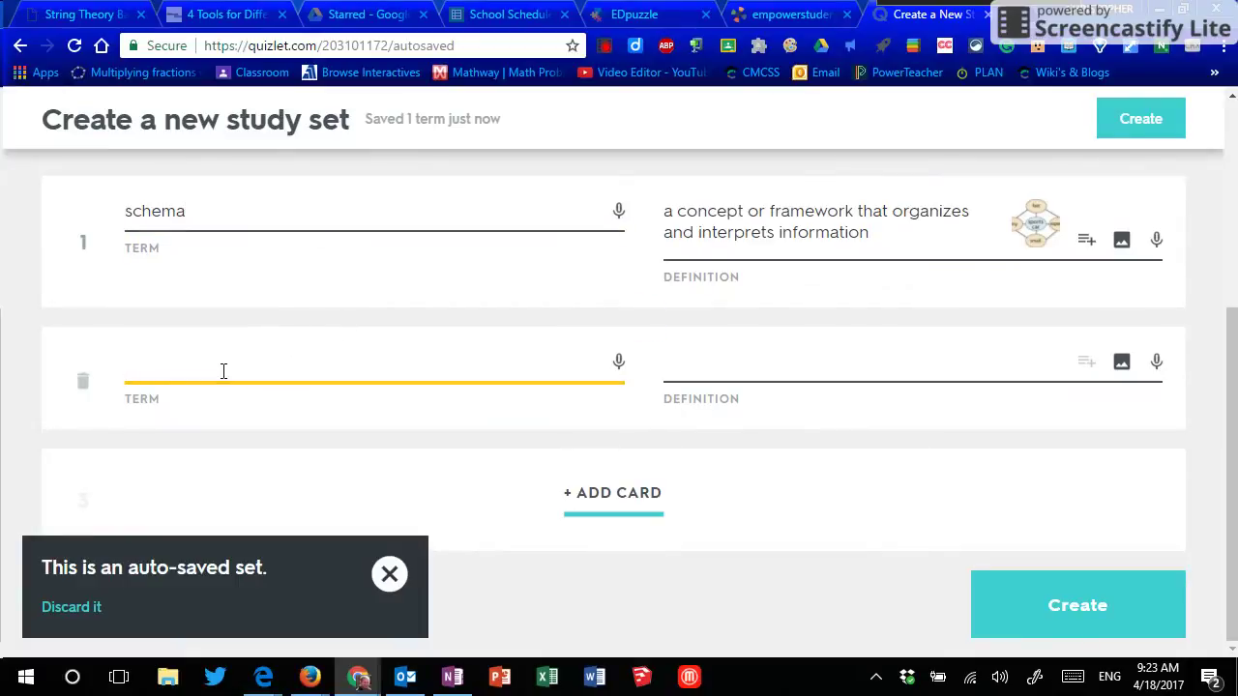
{"action": "type", "text": "deciduous"}
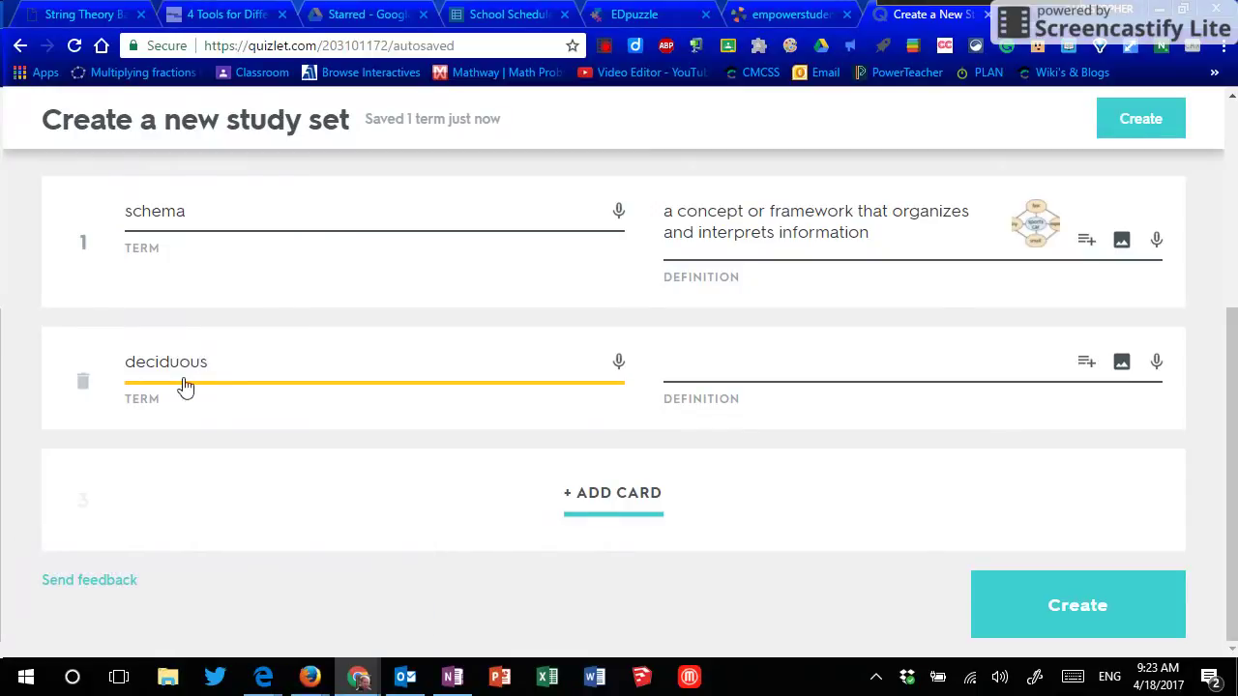
Step: Define 'deciduous' with the first auto-define suggestion, 'falling off at a specific season or stage of growth'
{"action": "left_click", "coordinate": [758, 374]}
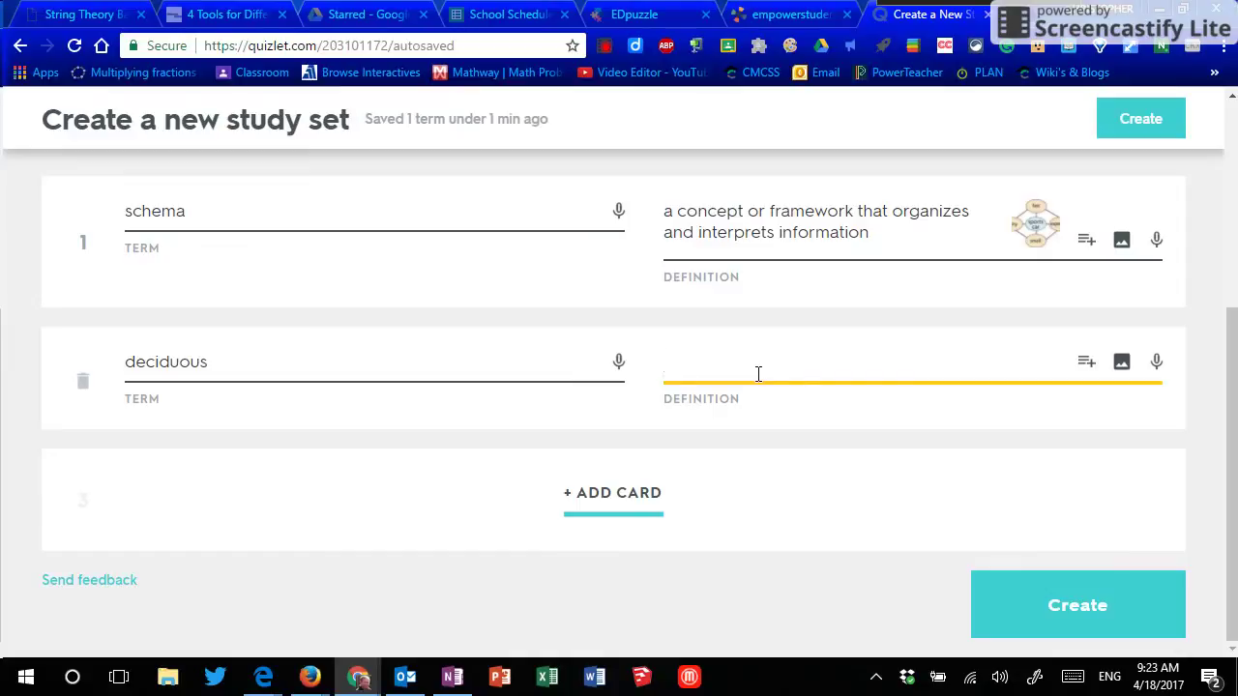
{"action": "left_click", "coordinate": [1083, 369]}
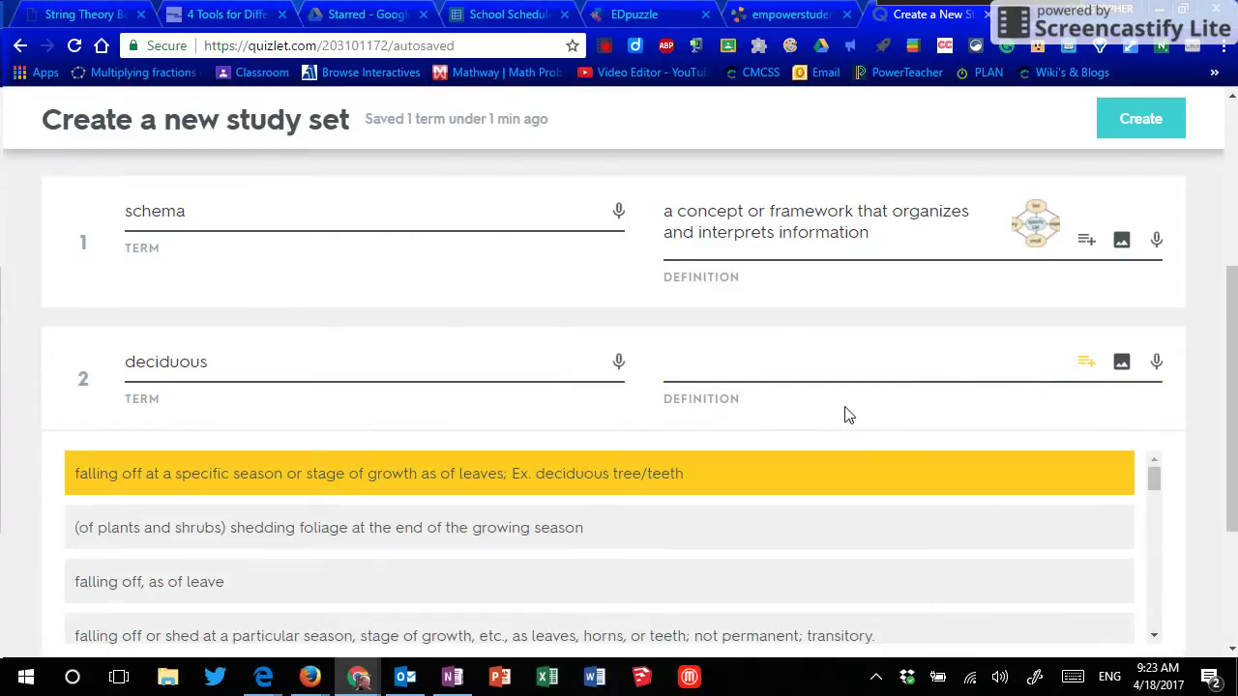
{"action": "scroll", "coordinate": [1025, 450], "scroll_direction": "down", "scroll_amount": 1}
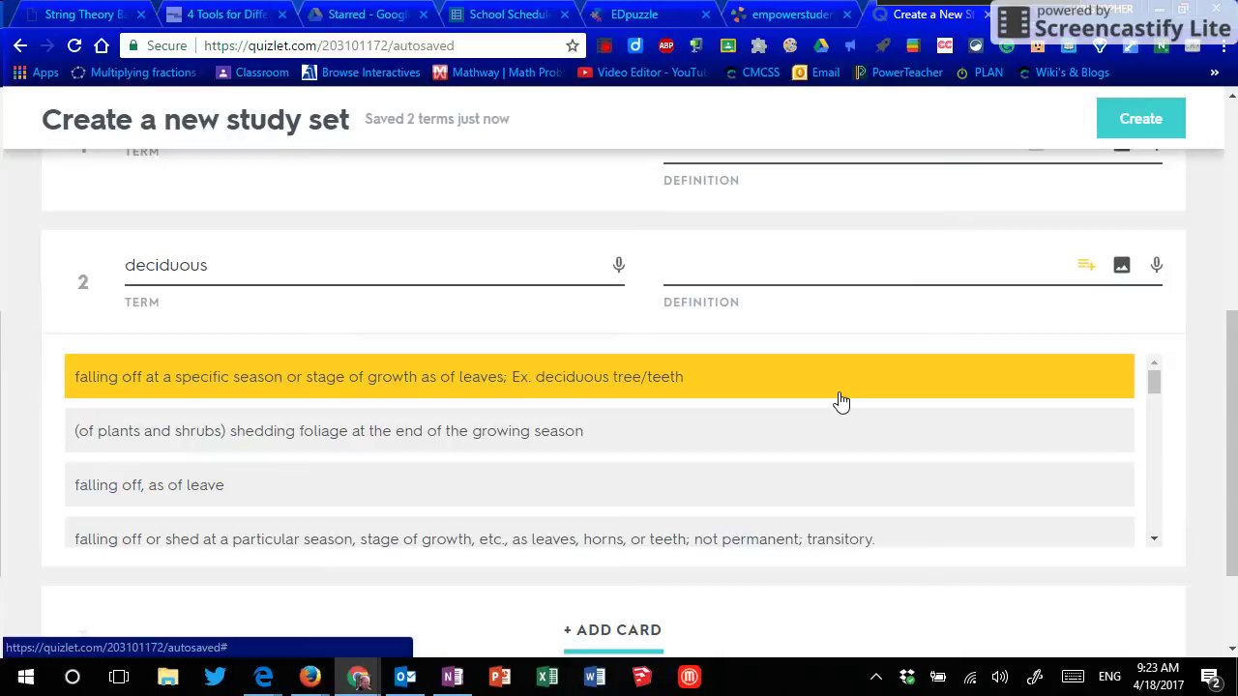
{"action": "left_click", "coordinate": [838, 402]}
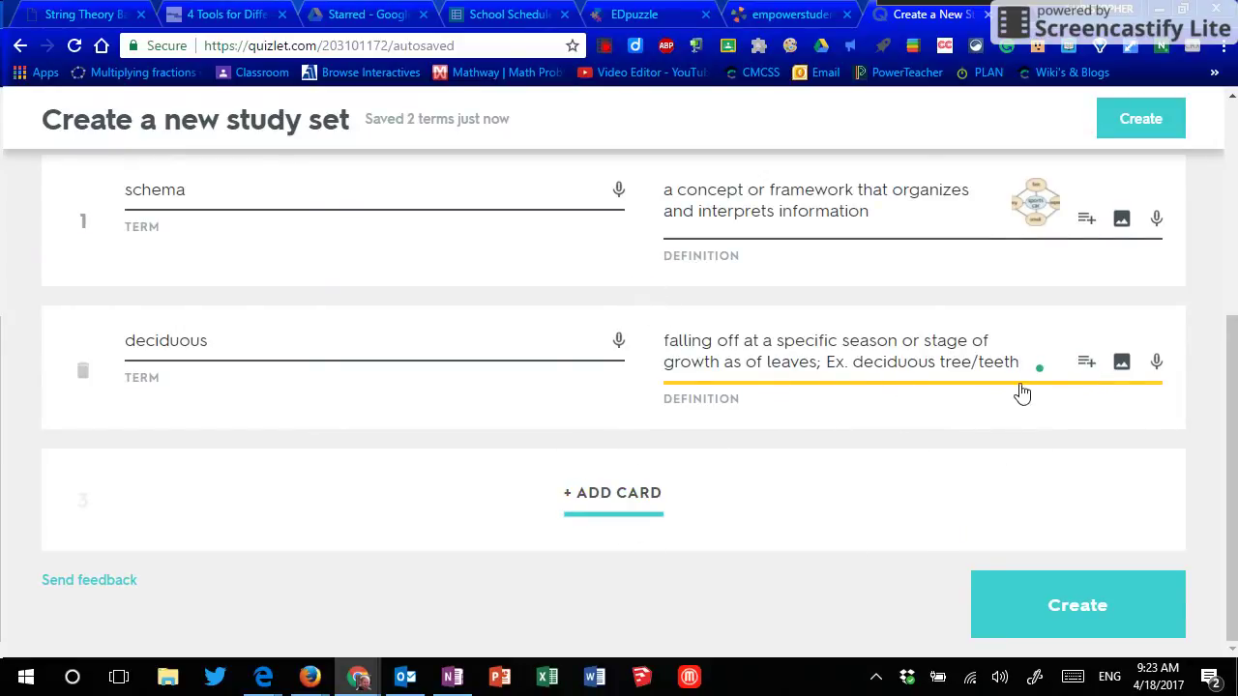
Step: Browse the image choices and attach the first autumn forest photo to the deciduous card
{"action": "left_click", "coordinate": [1121, 361]}
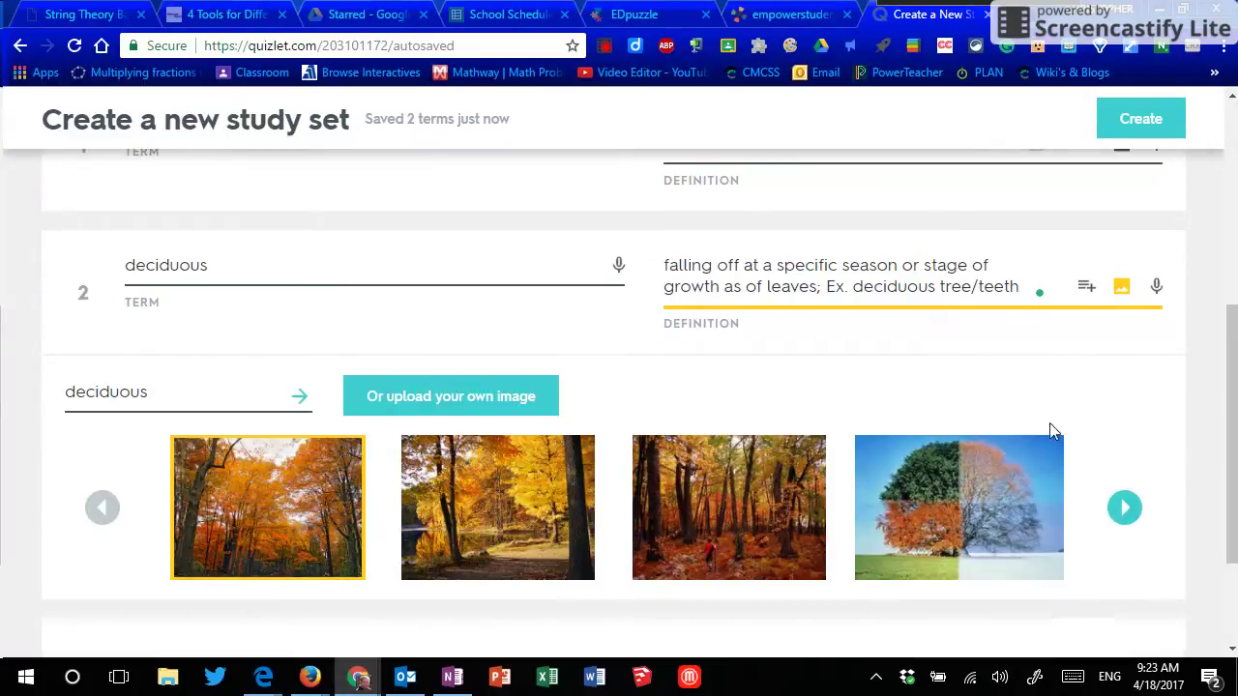
{"action": "scroll", "coordinate": [967, 473], "scroll_direction": "down", "scroll_amount": 1}
{"action": "left_click", "coordinate": [1120, 411]}
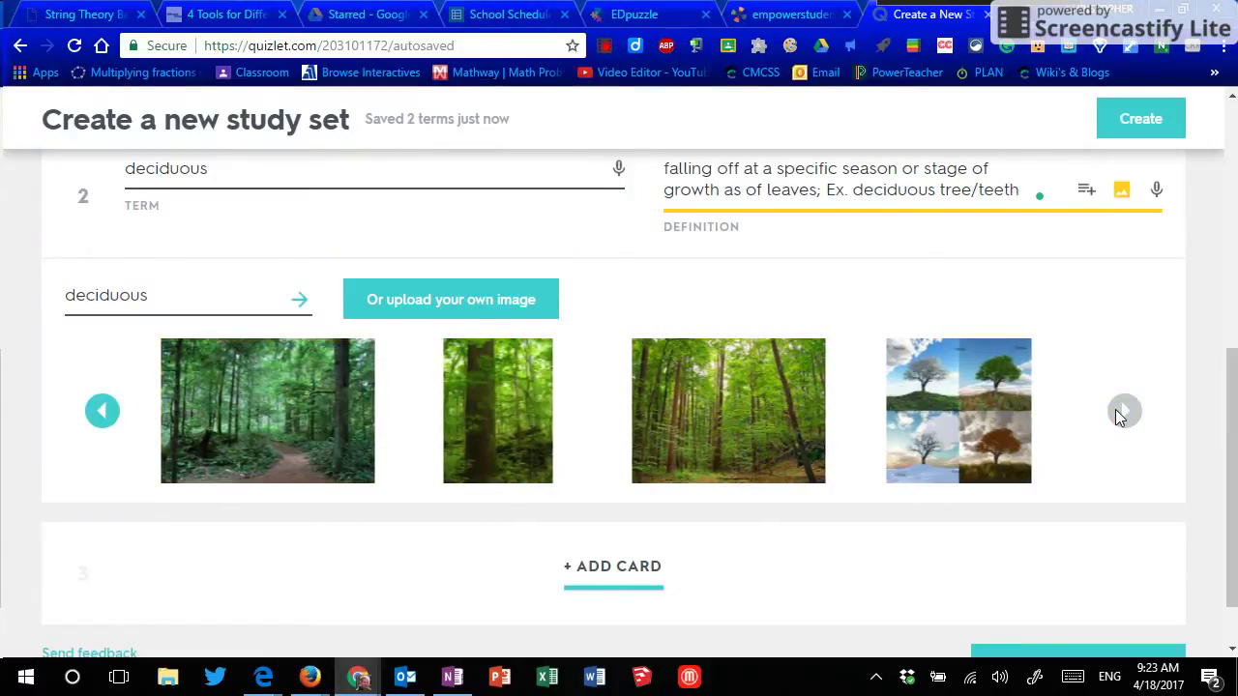
{"action": "left_click", "coordinate": [103, 410]}
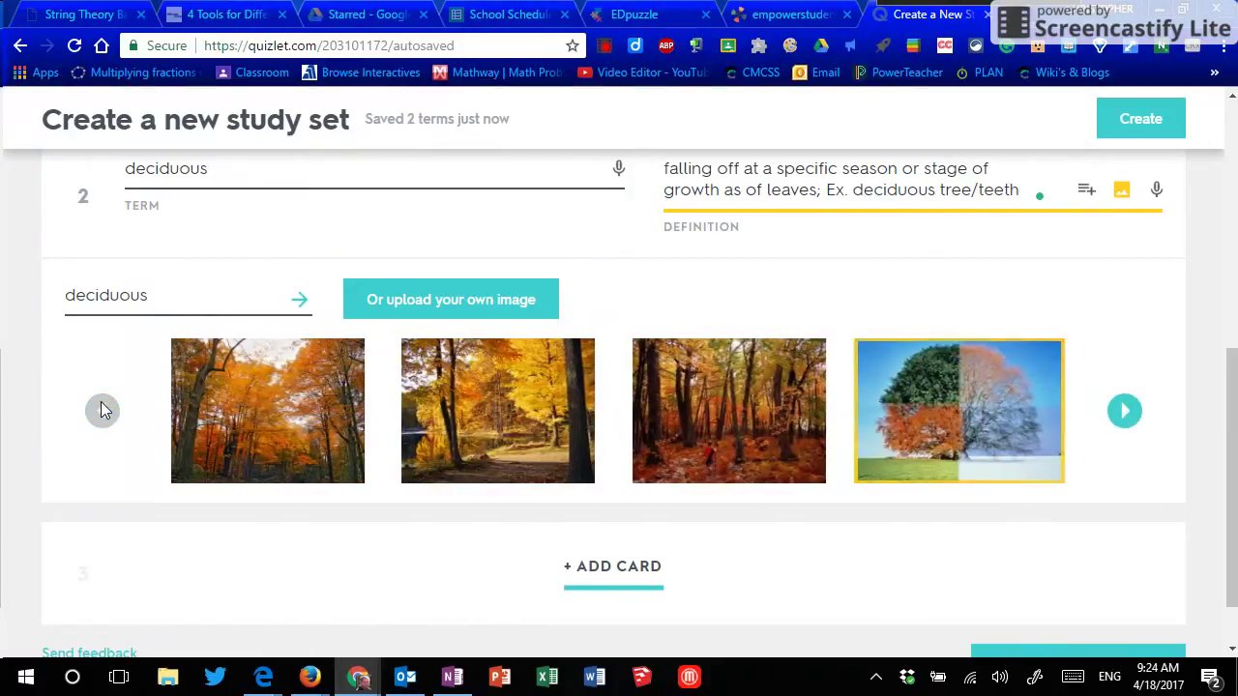
{"action": "left_click", "coordinate": [271, 427]}
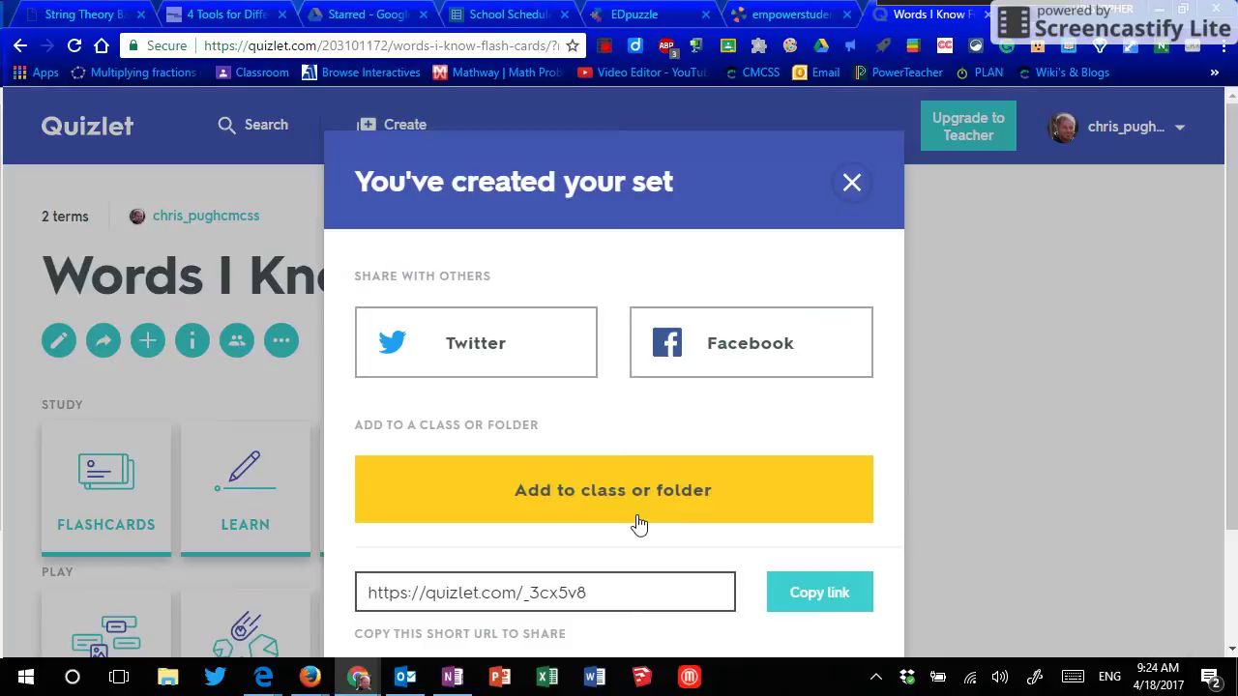
Step: Scroll through the set-created sharing dialog and close it
{"action": "scroll", "coordinate": [639, 522], "scroll_direction": "down", "scroll_amount": 1}
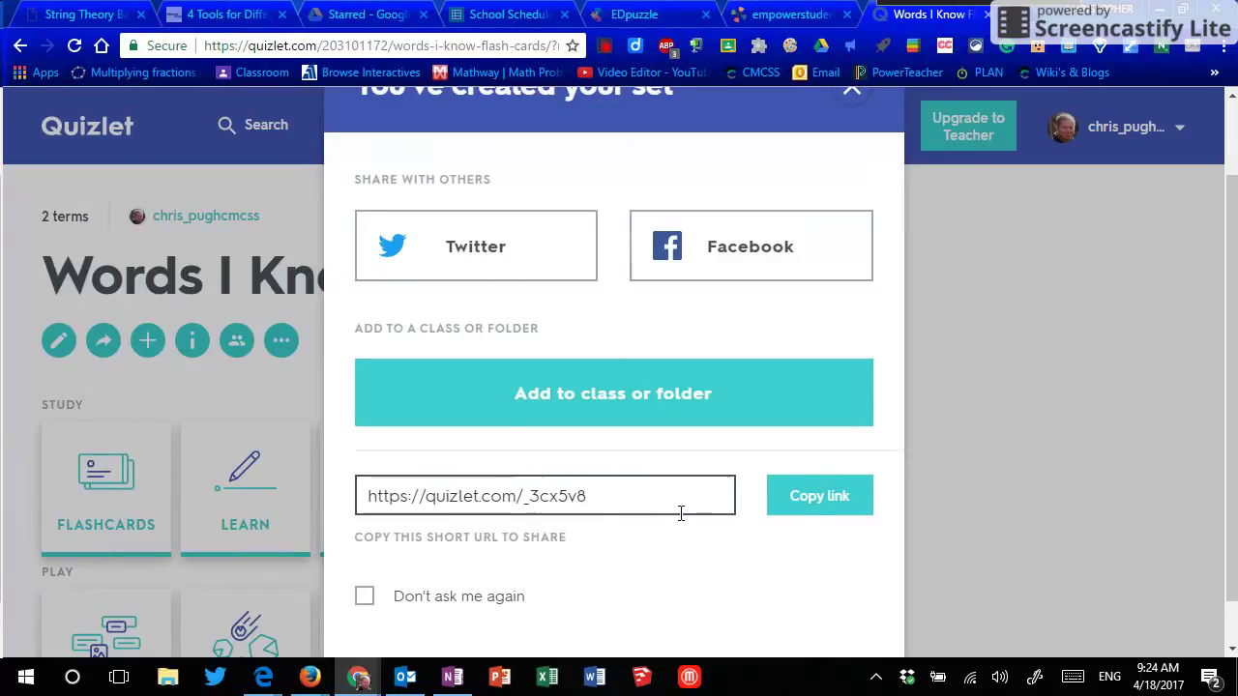
{"action": "scroll", "coordinate": [677, 517], "scroll_direction": "down", "scroll_amount": 1}
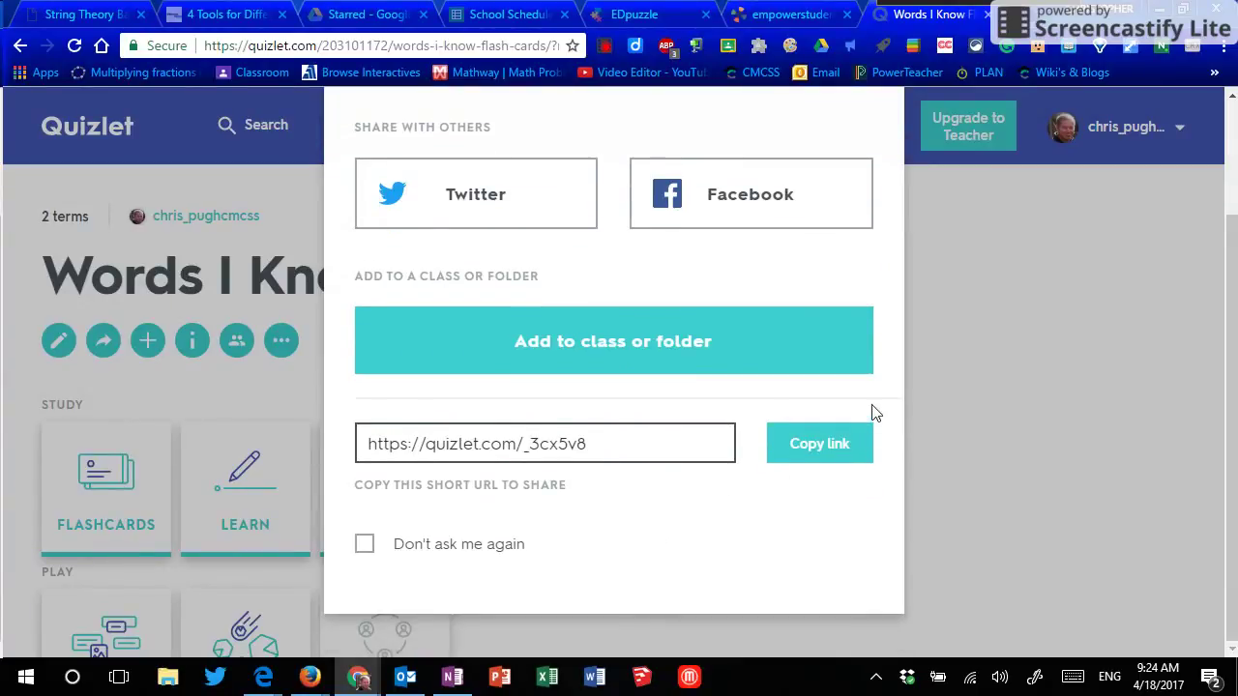
{"action": "scroll", "coordinate": [873, 415], "scroll_direction": "up", "scroll_amount": 2}
{"action": "left_click", "coordinate": [851, 174]}
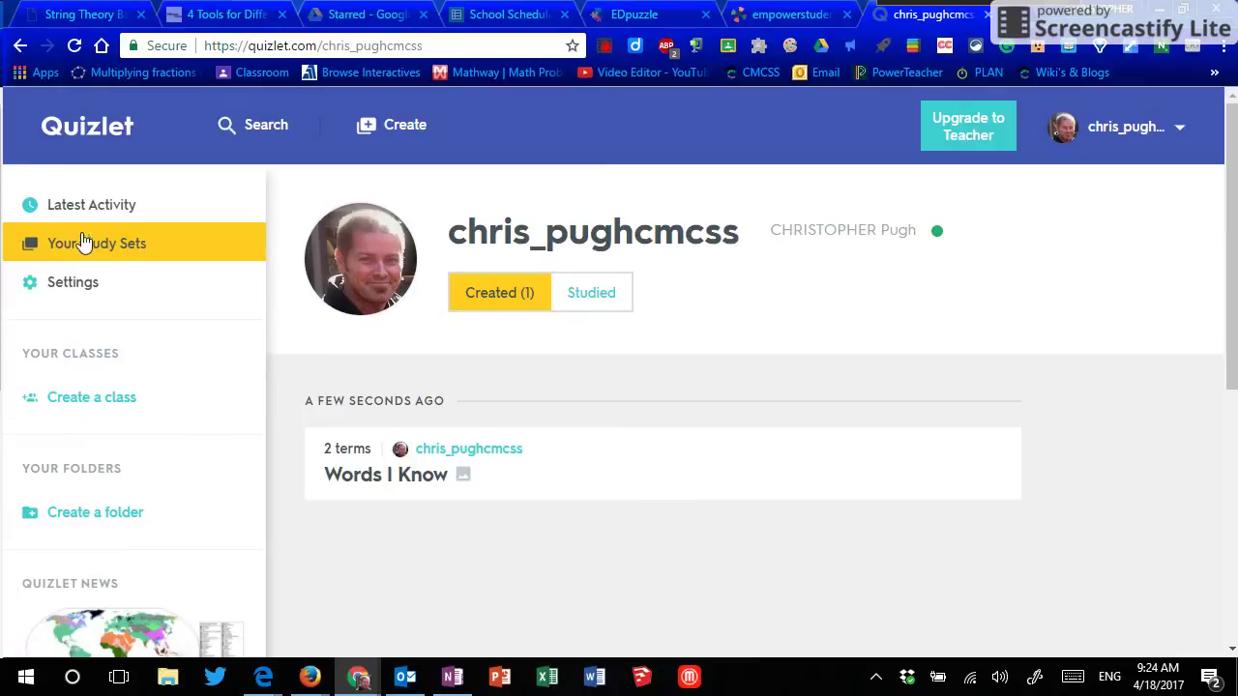
Step: Search Quizlet for study sets matching 'AP Calculus'
{"action": "left_click", "coordinate": [223, 130]}
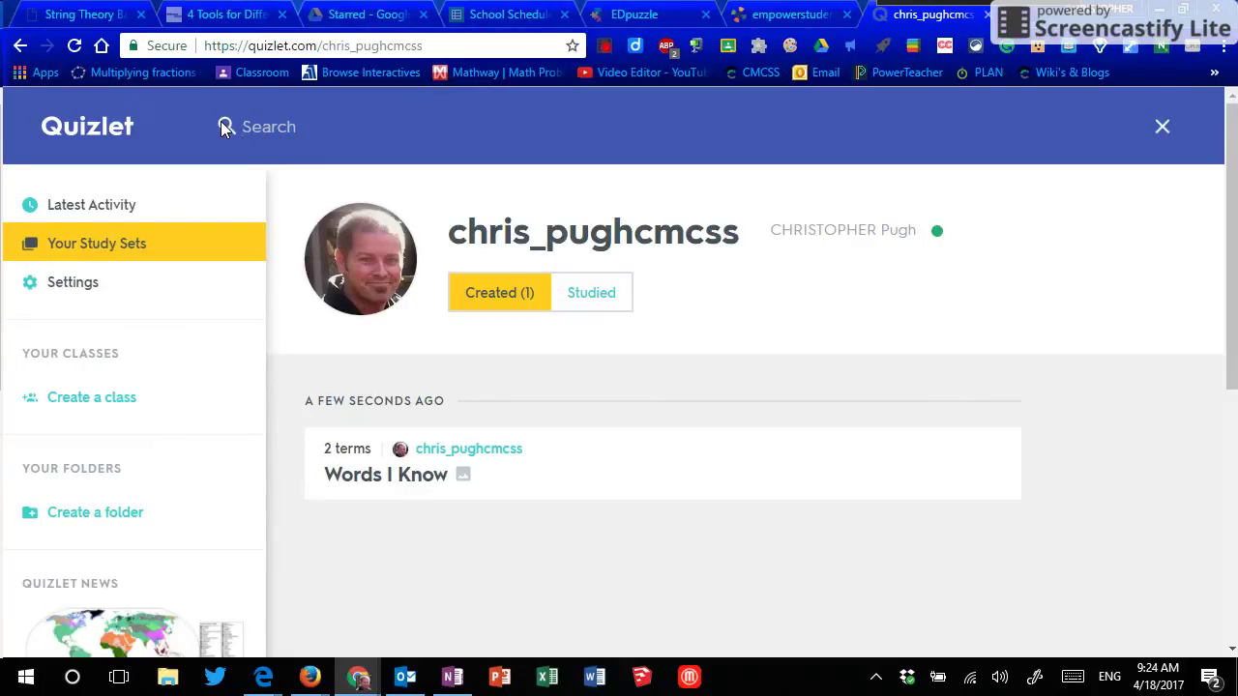
{"action": "type", "text": "AP Calculus"}
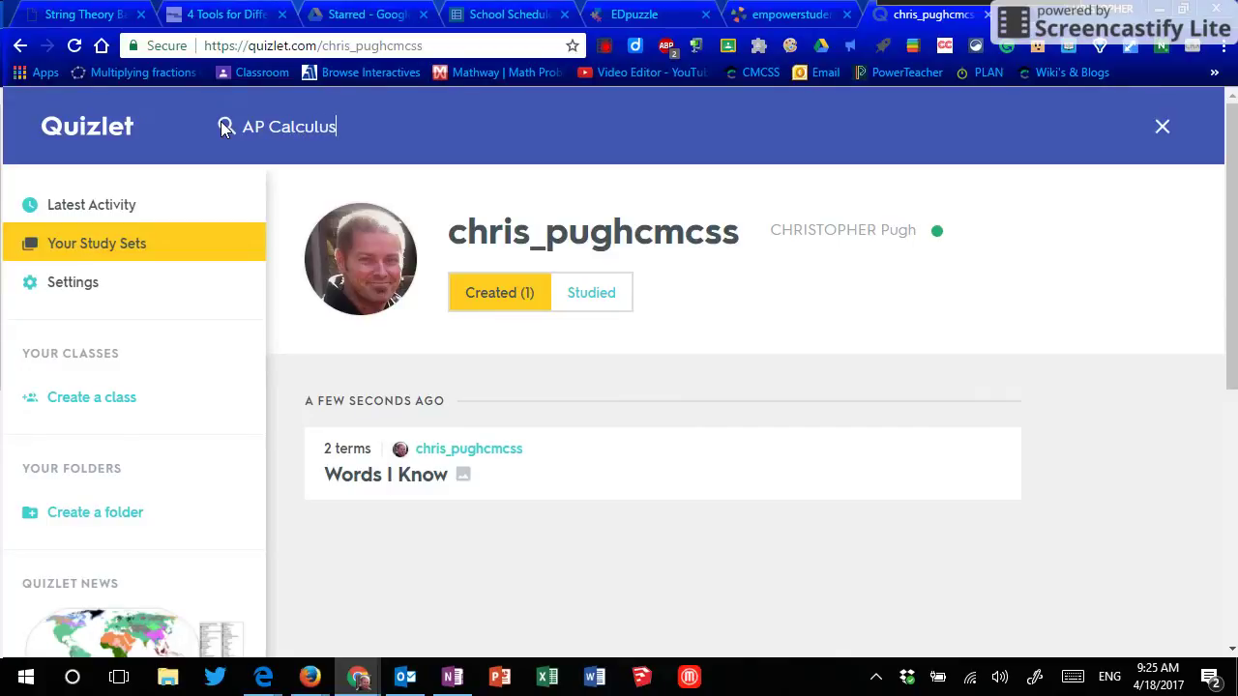
{"action": "key", "text": "Return"}
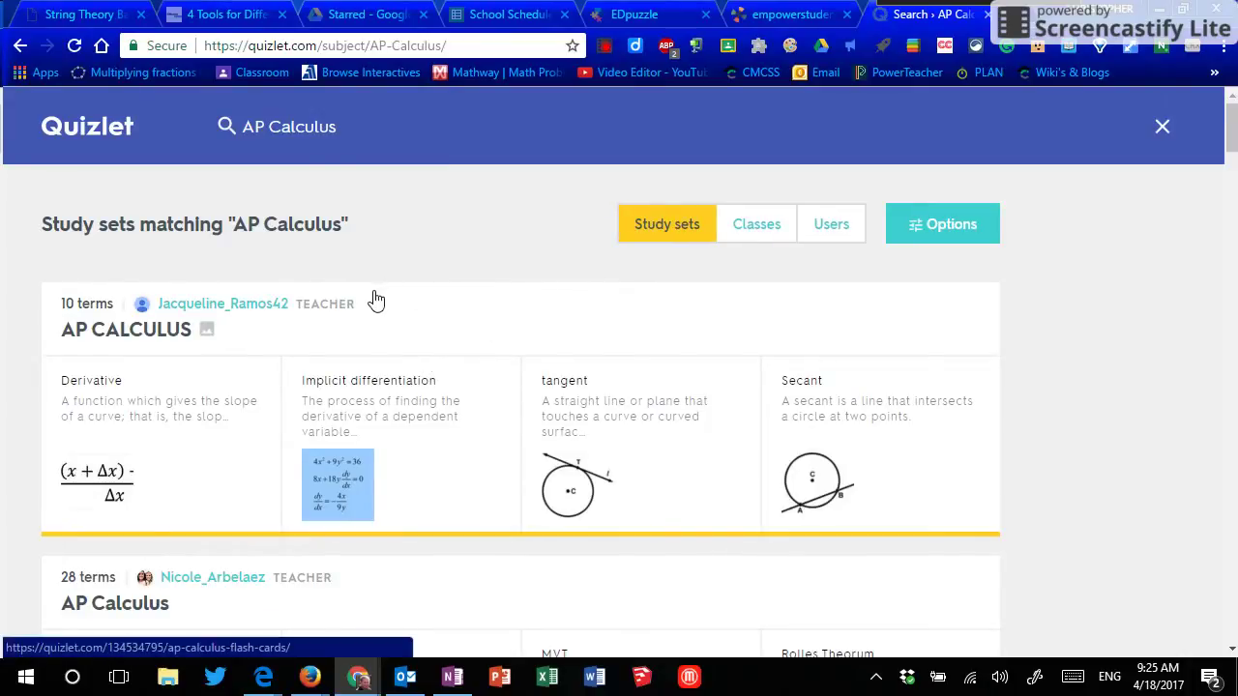
Step: Scroll through the AP Calculus results and the 10-term APC Unit 2 set page
{"action": "scroll", "coordinate": [377, 309], "scroll_direction": "down", "scroll_amount": 1}
{"action": "scroll", "coordinate": [376, 310], "scroll_direction": "down", "scroll_amount": 8}
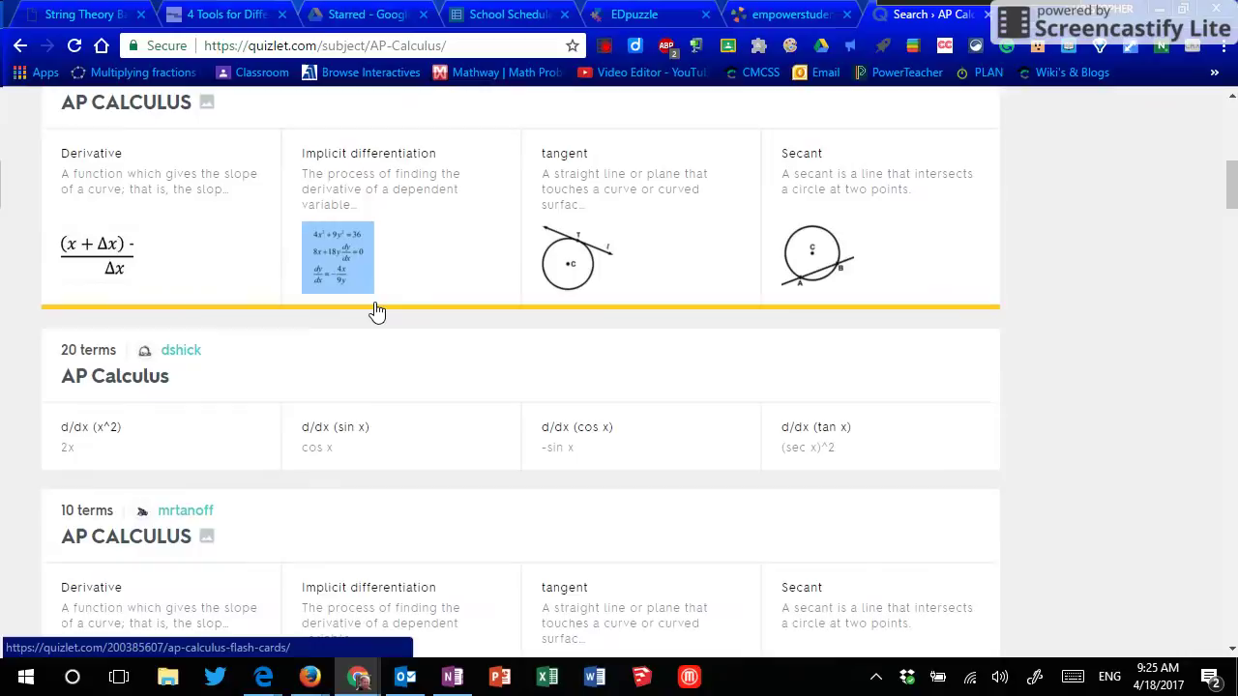
{"action": "scroll", "coordinate": [376, 310], "scroll_direction": "up", "scroll_amount": 1}
{"action": "scroll", "coordinate": [376, 309], "scroll_direction": "up", "scroll_amount": 4}
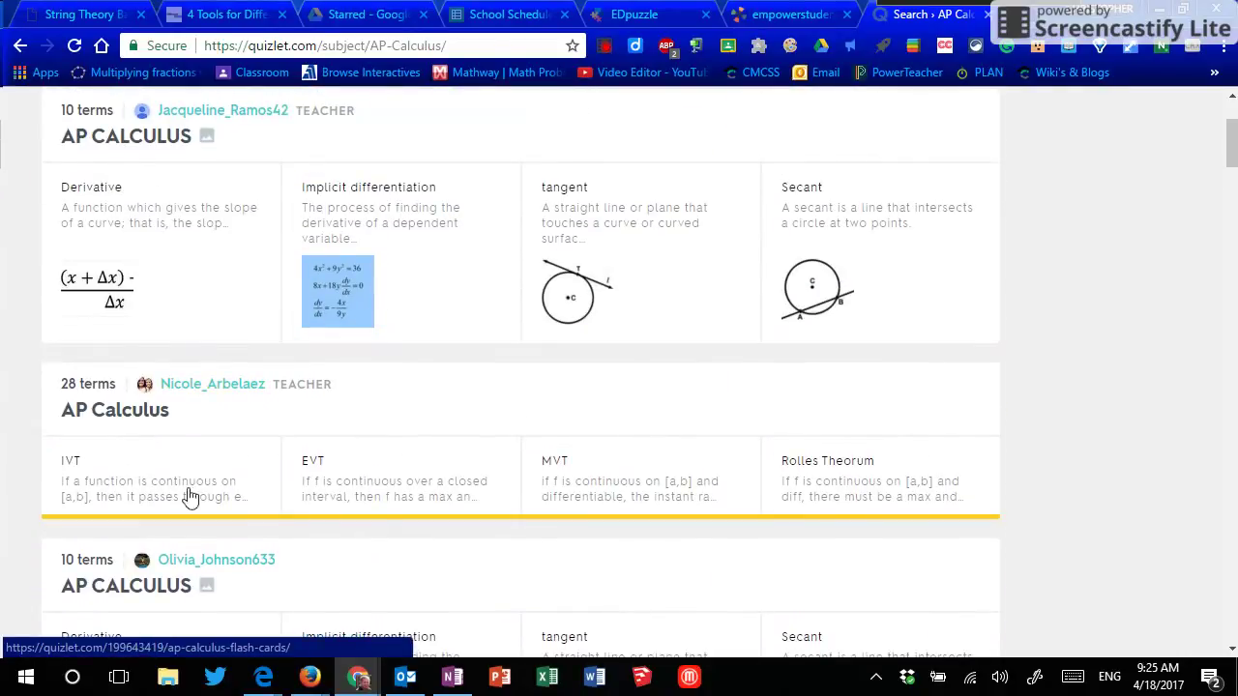
{"action": "scroll", "coordinate": [261, 483], "scroll_direction": "down", "scroll_amount": 2}
{"action": "scroll", "coordinate": [261, 484], "scroll_direction": "down", "scroll_amount": 3}
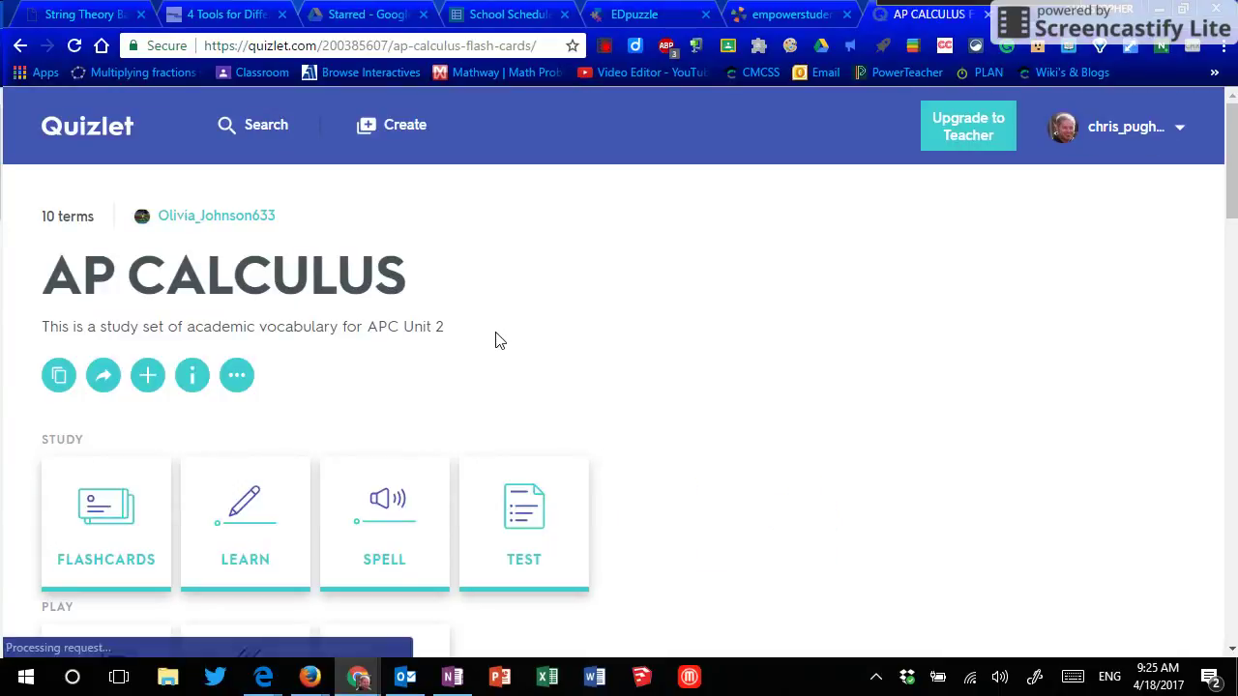
{"action": "scroll", "coordinate": [630, 354], "scroll_direction": "down", "scroll_amount": 2}
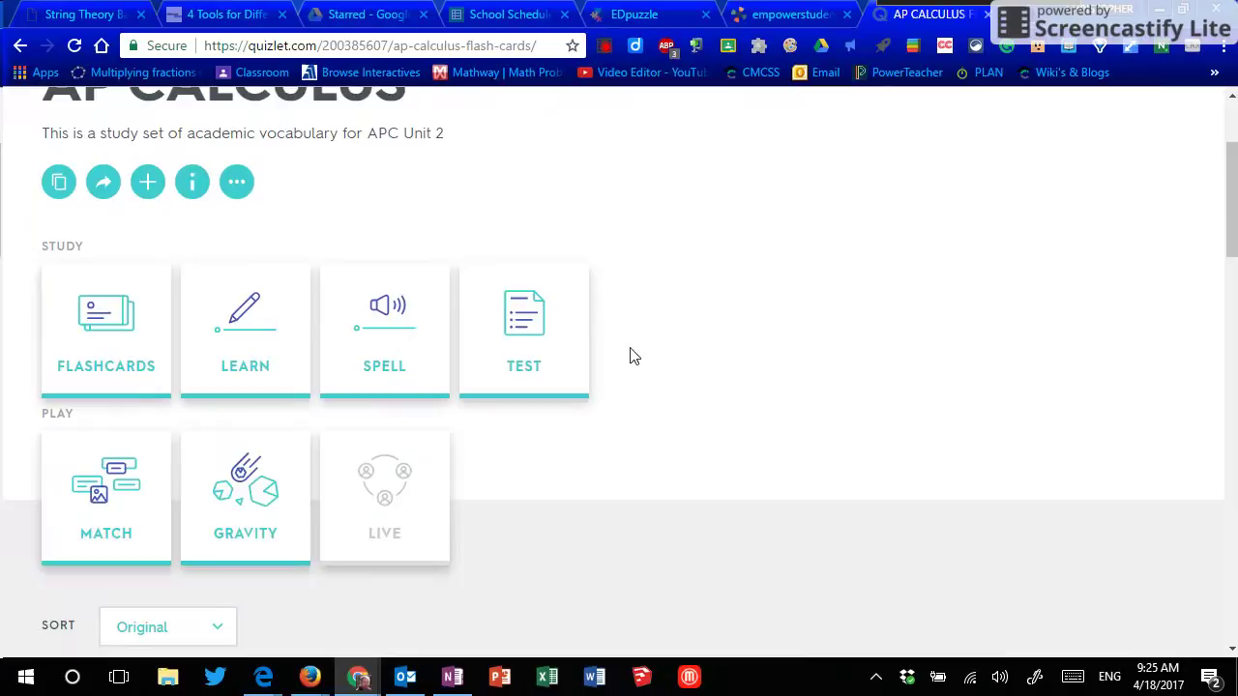
{"action": "scroll", "coordinate": [58, 387], "scroll_direction": "down", "scroll_amount": 1}
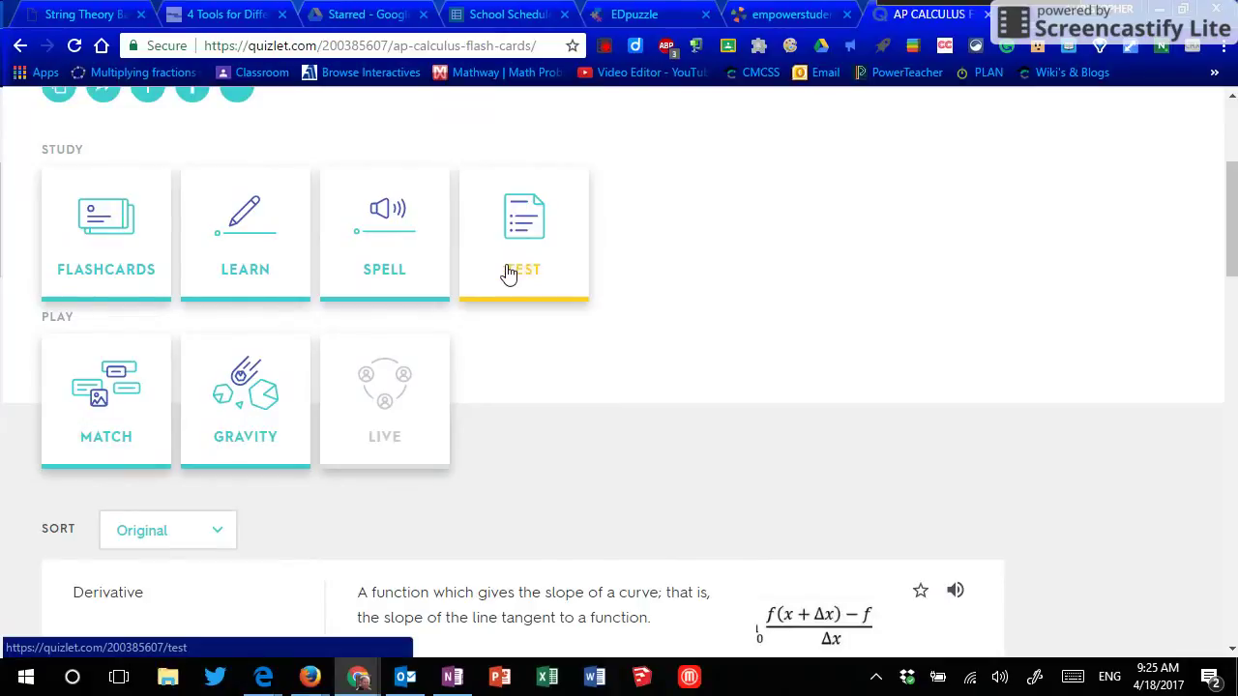
Step: Study the set as flashcards, flip the first card to Derivative, and return to the overview
{"action": "left_click", "coordinate": [111, 271]}
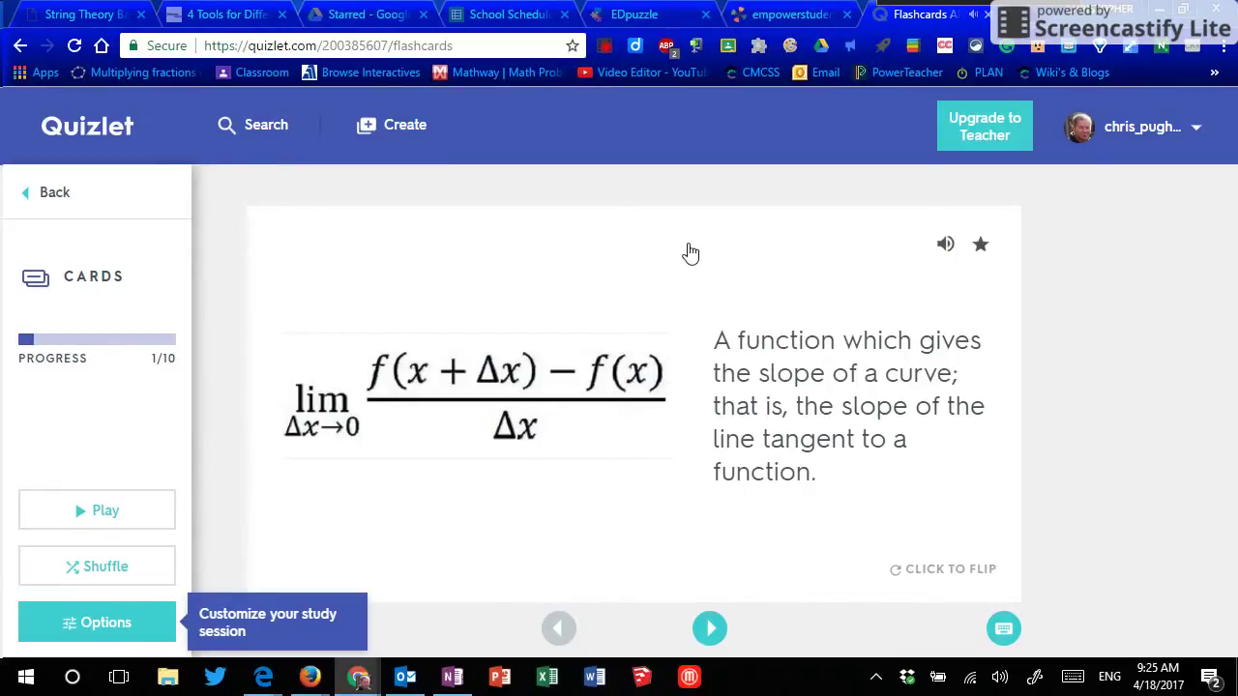
{"action": "left_click", "coordinate": [690, 252]}
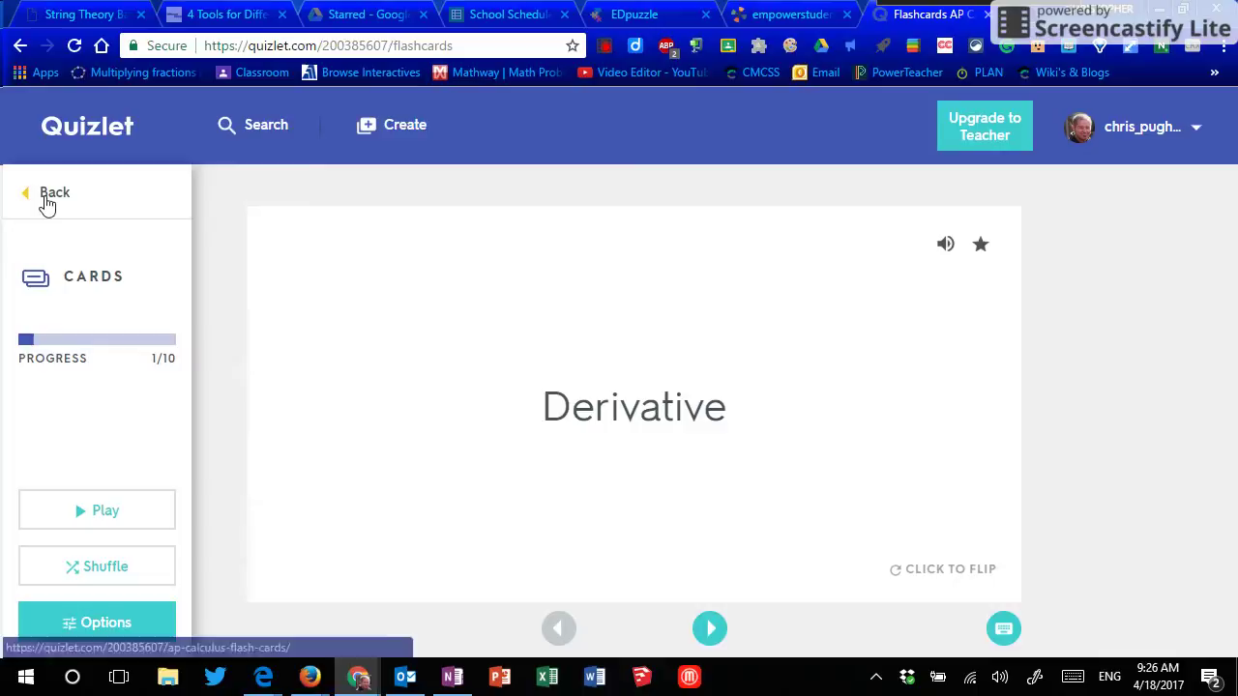
{"action": "left_click", "coordinate": [44, 200]}
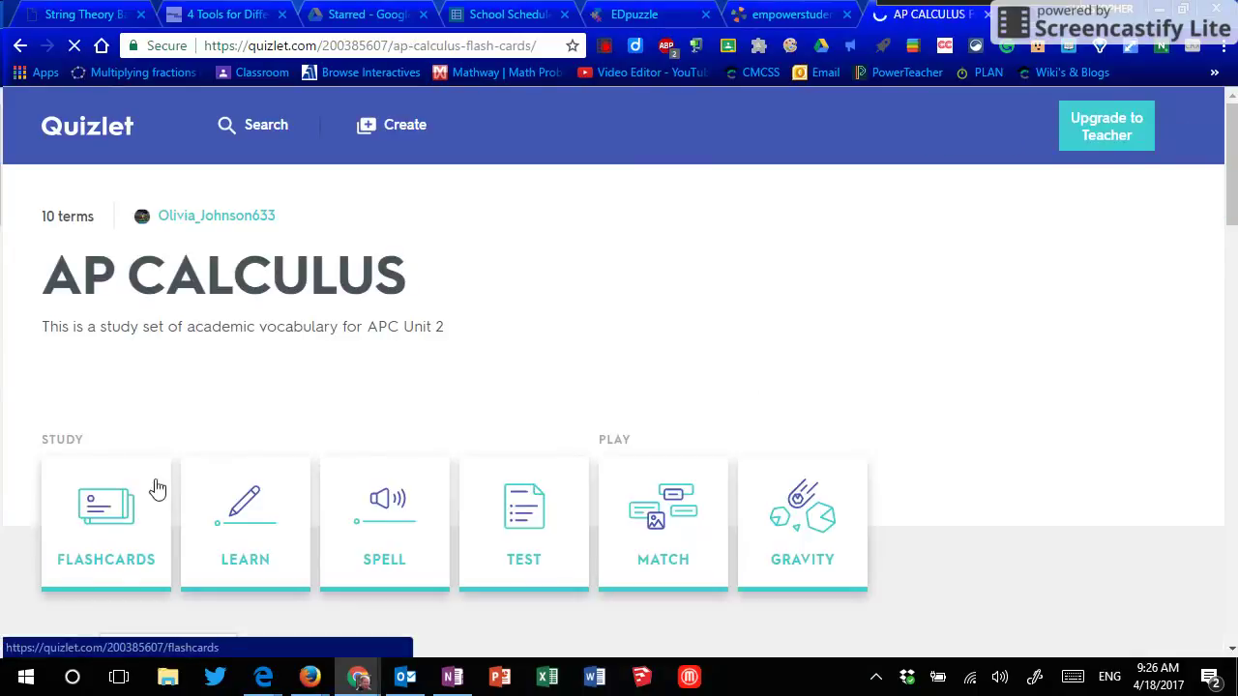
{"action": "scroll", "coordinate": [174, 484], "scroll_direction": "down", "scroll_amount": 1}
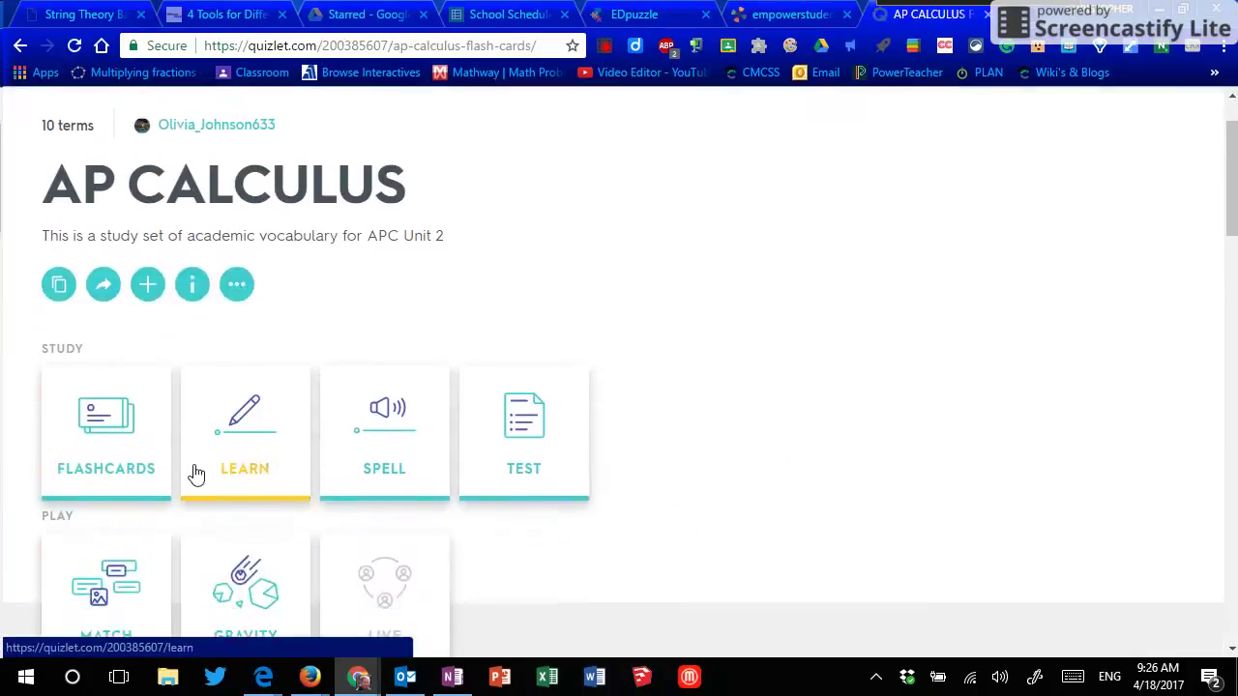
{"action": "left_click", "coordinate": [243, 426]}
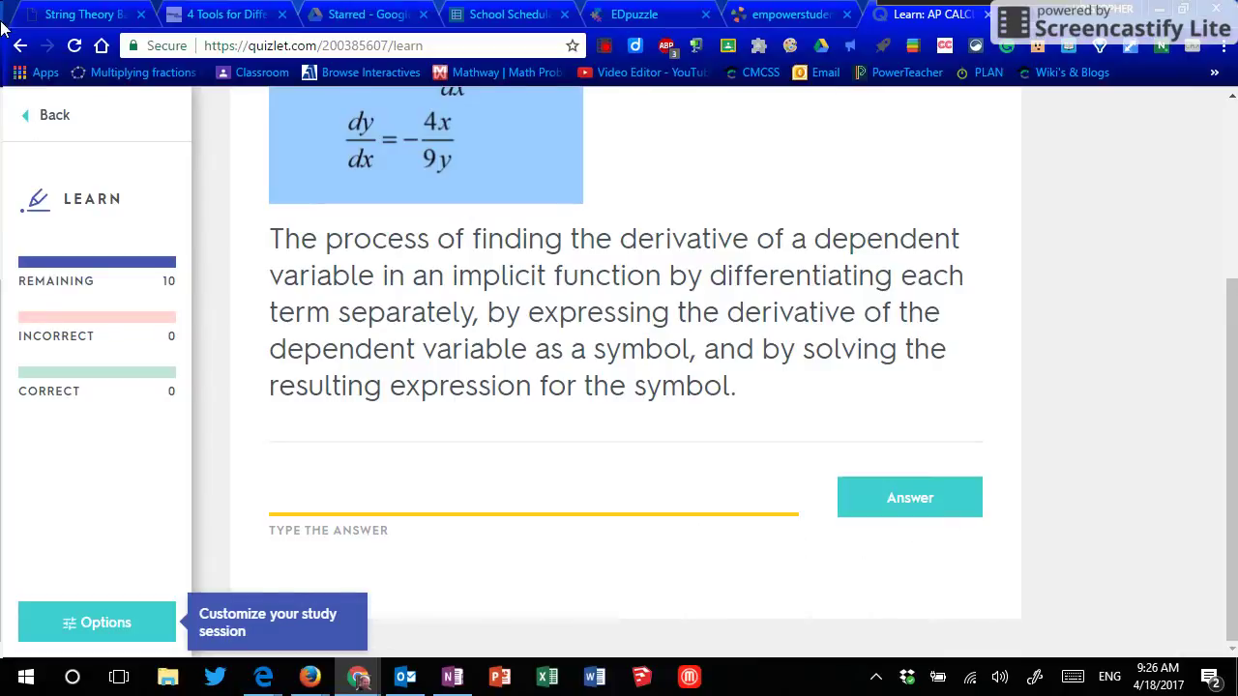
{"action": "left_click", "coordinate": [54, 115]}
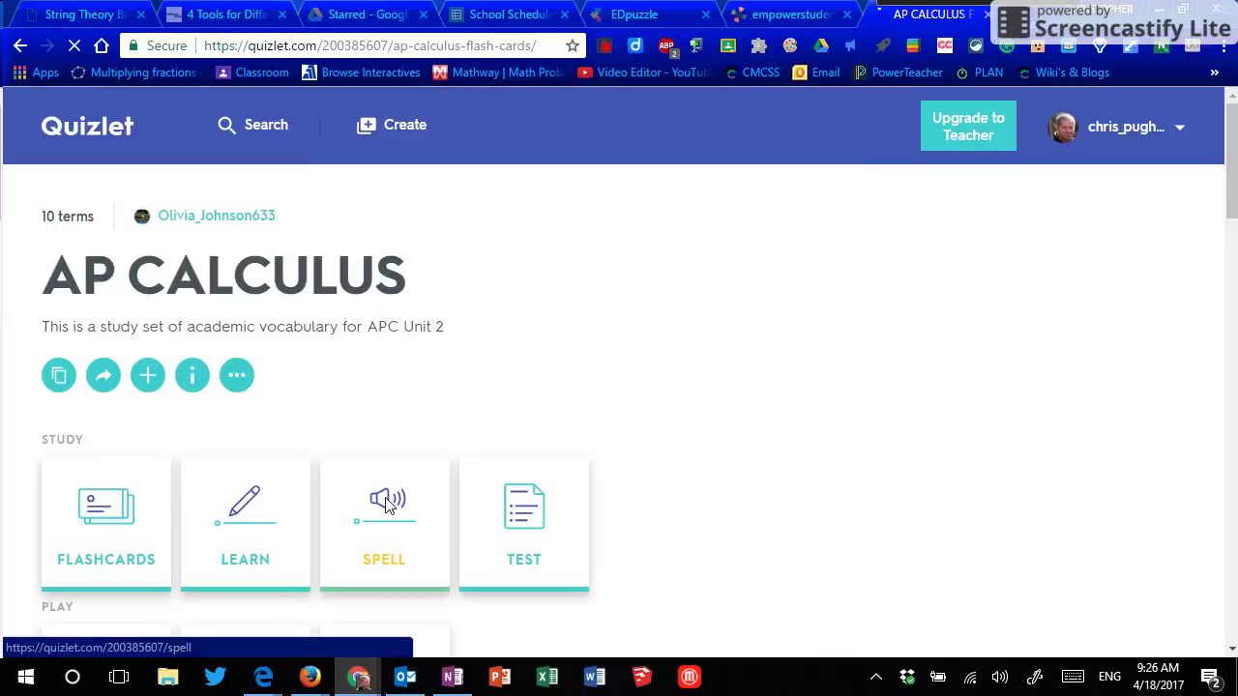
{"action": "left_click", "coordinate": [387, 505]}
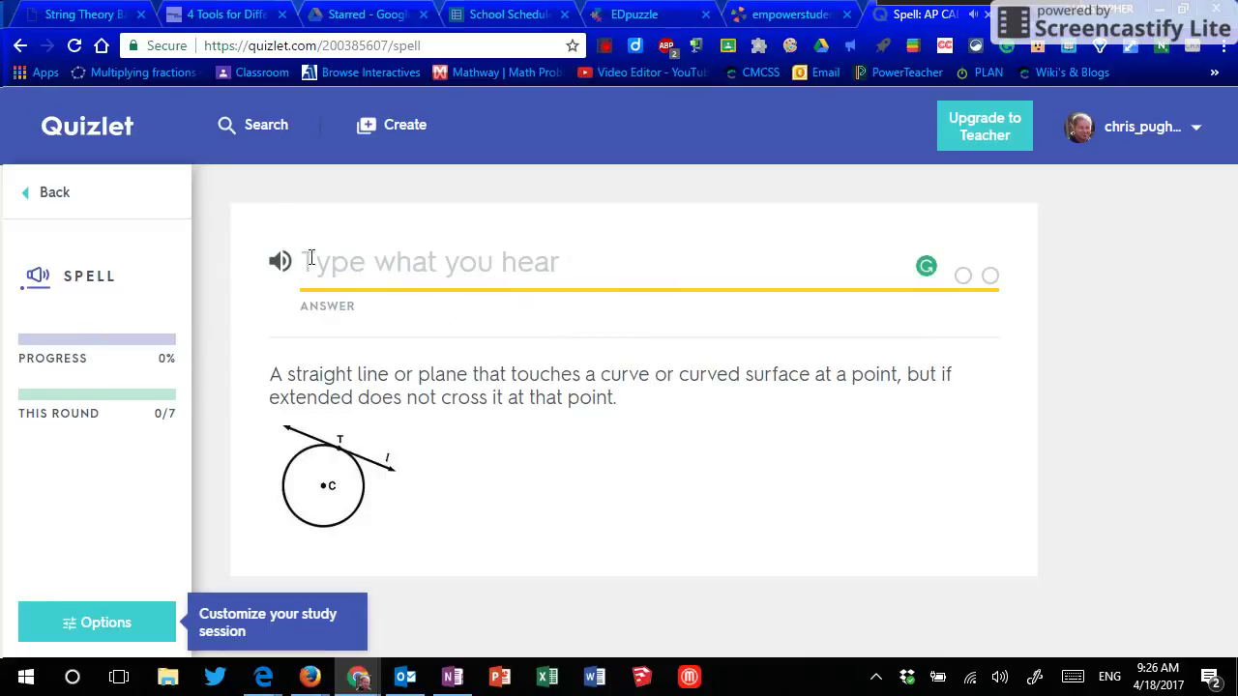
{"action": "left_click", "coordinate": [46, 192]}
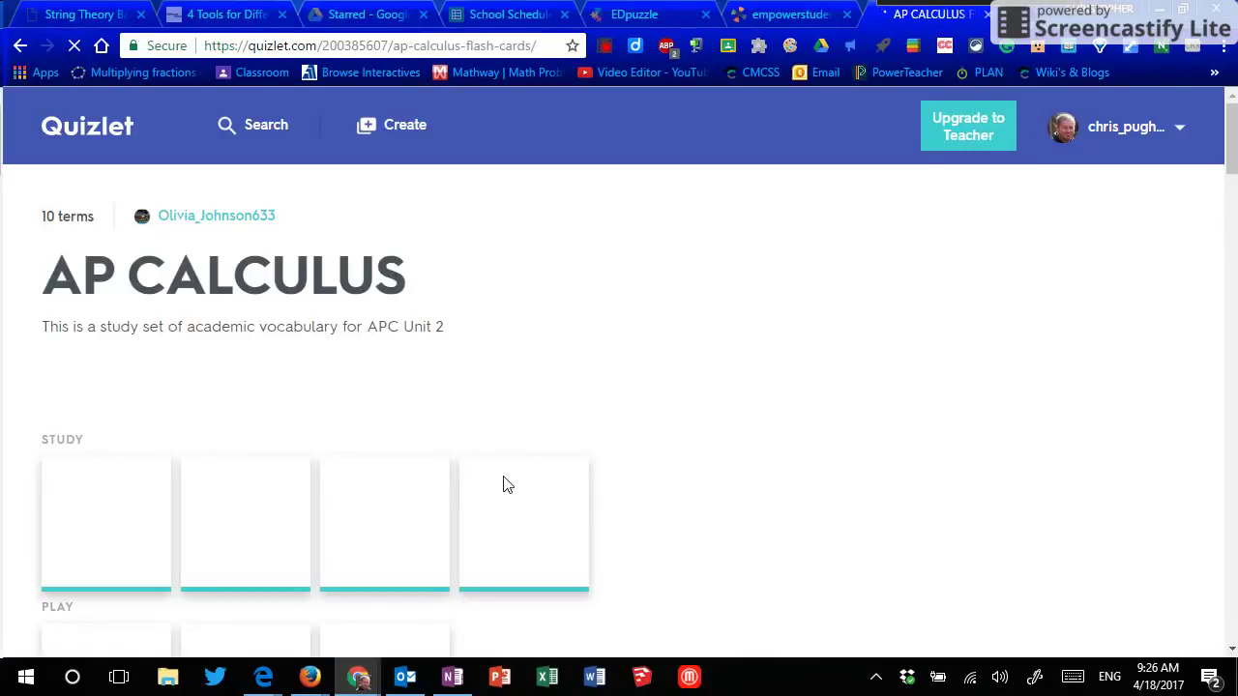
Step: Generate a practice test with 4 written, 3 multiple-choice and 3 true/false questions; begin question 1
{"action": "left_click", "coordinate": [511, 501]}
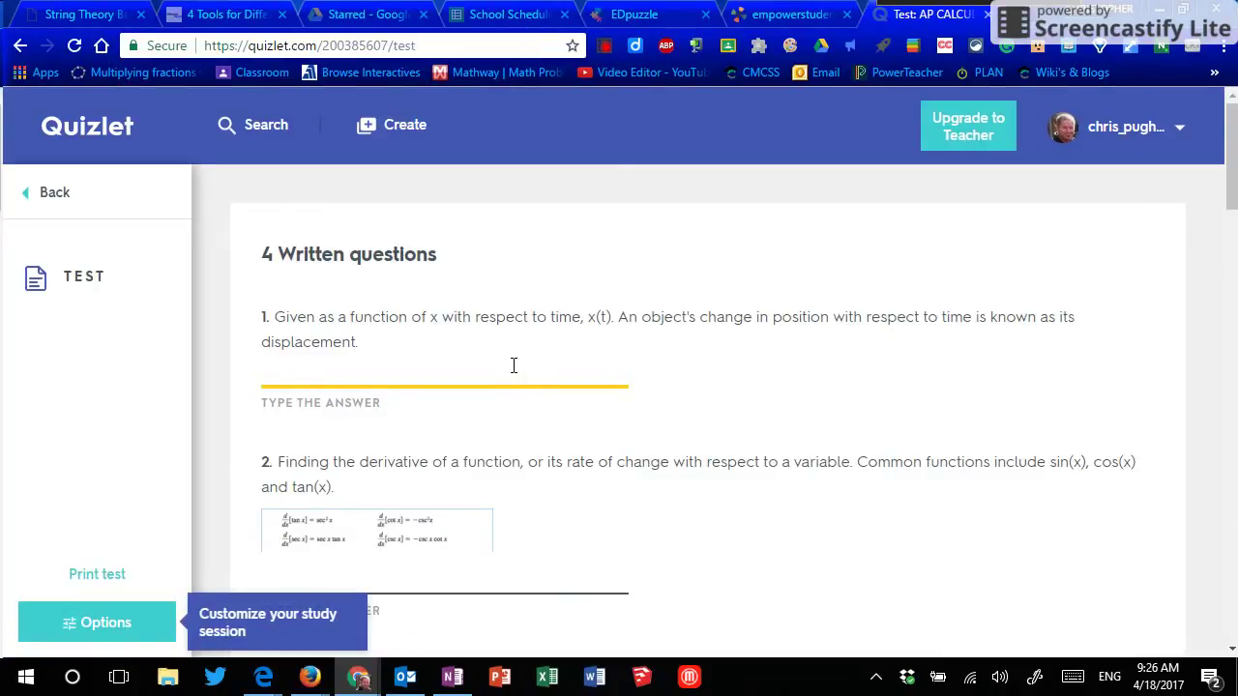
{"action": "scroll", "coordinate": [514, 368], "scroll_direction": "down", "scroll_amount": 2}
{"action": "scroll", "coordinate": [510, 373], "scroll_direction": "up", "scroll_amount": 1}
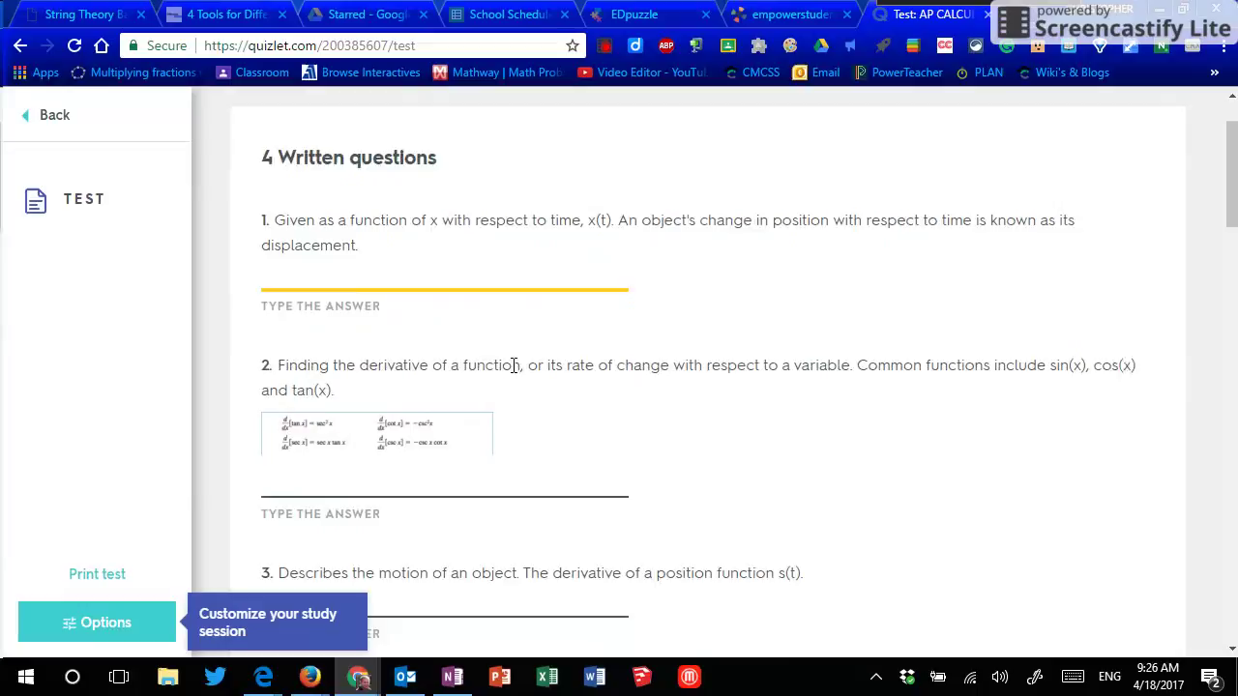
{"action": "scroll", "coordinate": [514, 368], "scroll_direction": "down", "scroll_amount": 6}
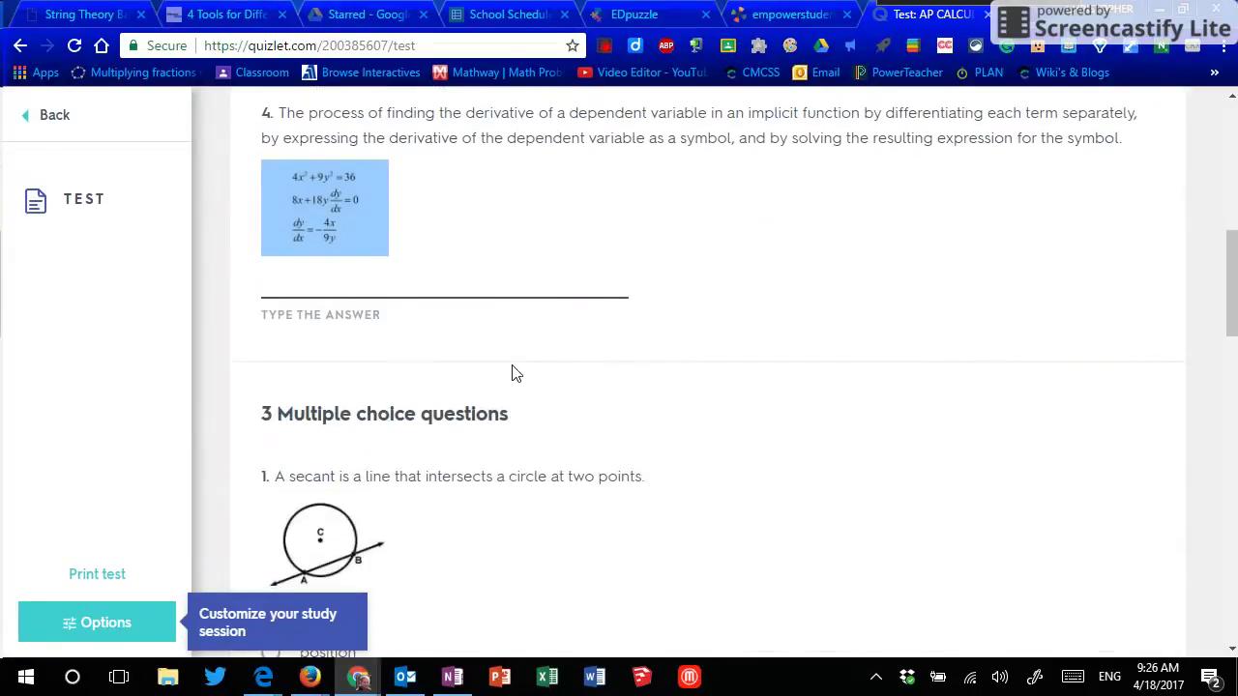
{"action": "scroll", "coordinate": [515, 374], "scroll_direction": "down", "scroll_amount": 3}
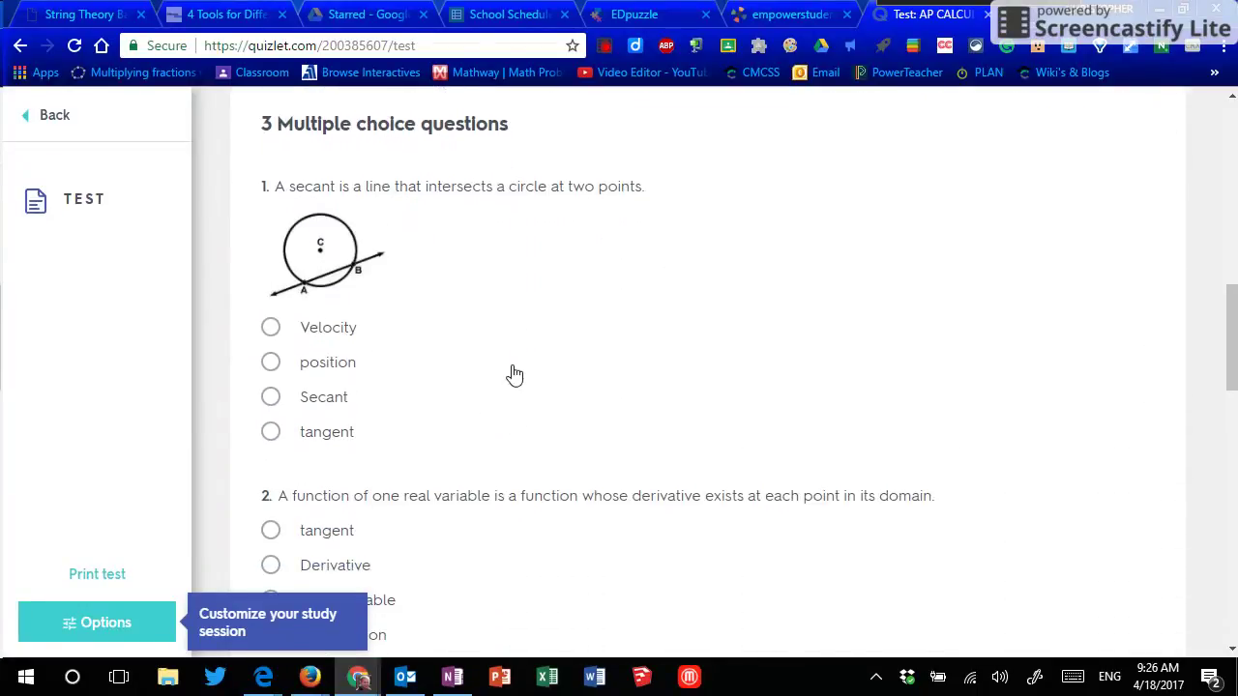
{"action": "scroll", "coordinate": [514, 375], "scroll_direction": "down", "scroll_amount": 10}
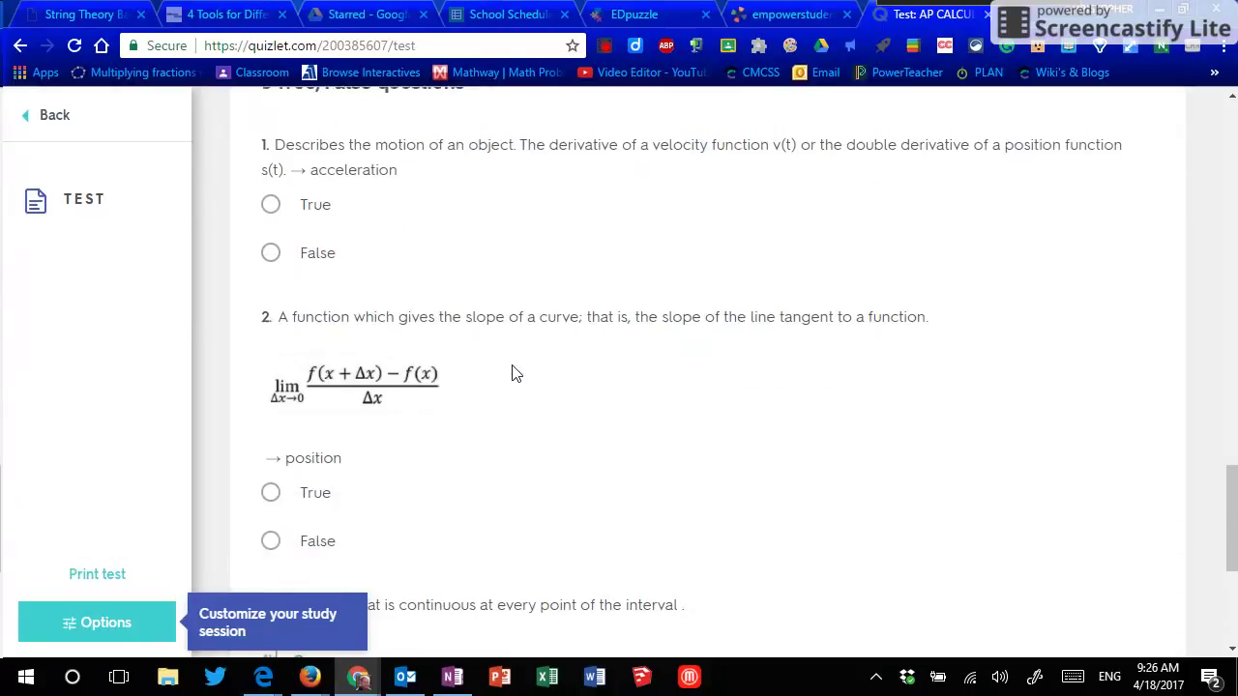
{"action": "scroll", "coordinate": [513, 374], "scroll_direction": "down", "scroll_amount": 4}
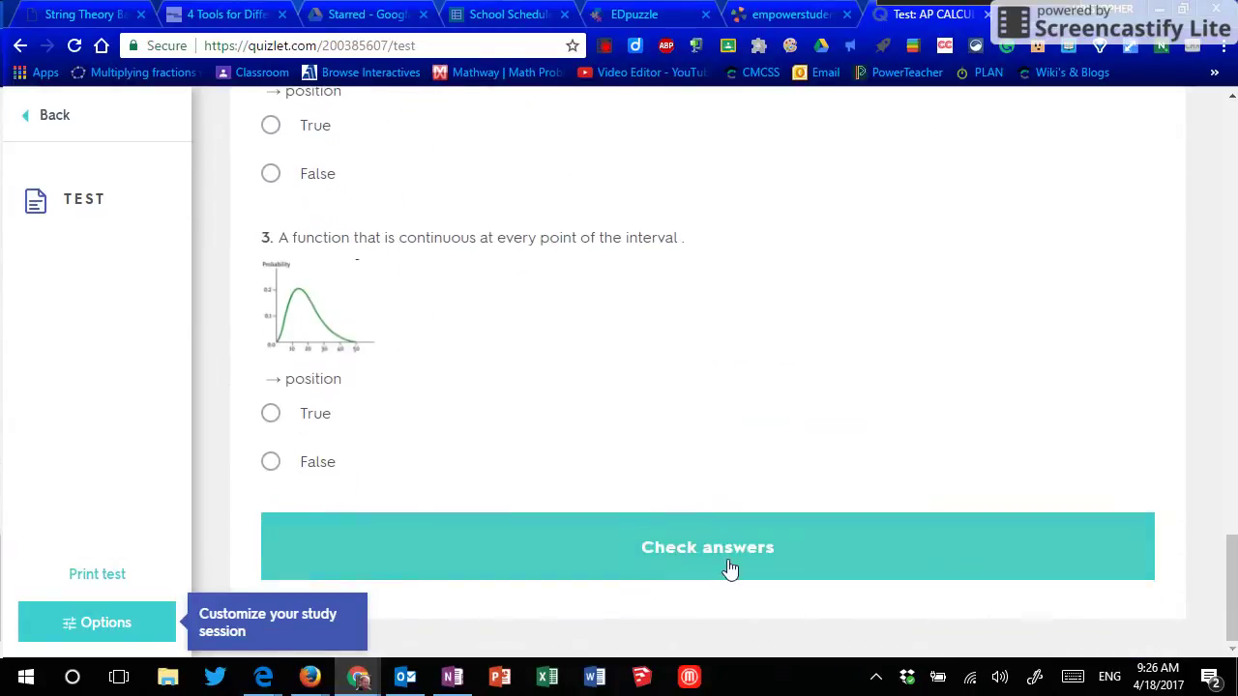
{"action": "scroll", "coordinate": [674, 415], "scroll_direction": "up", "scroll_amount": 11}
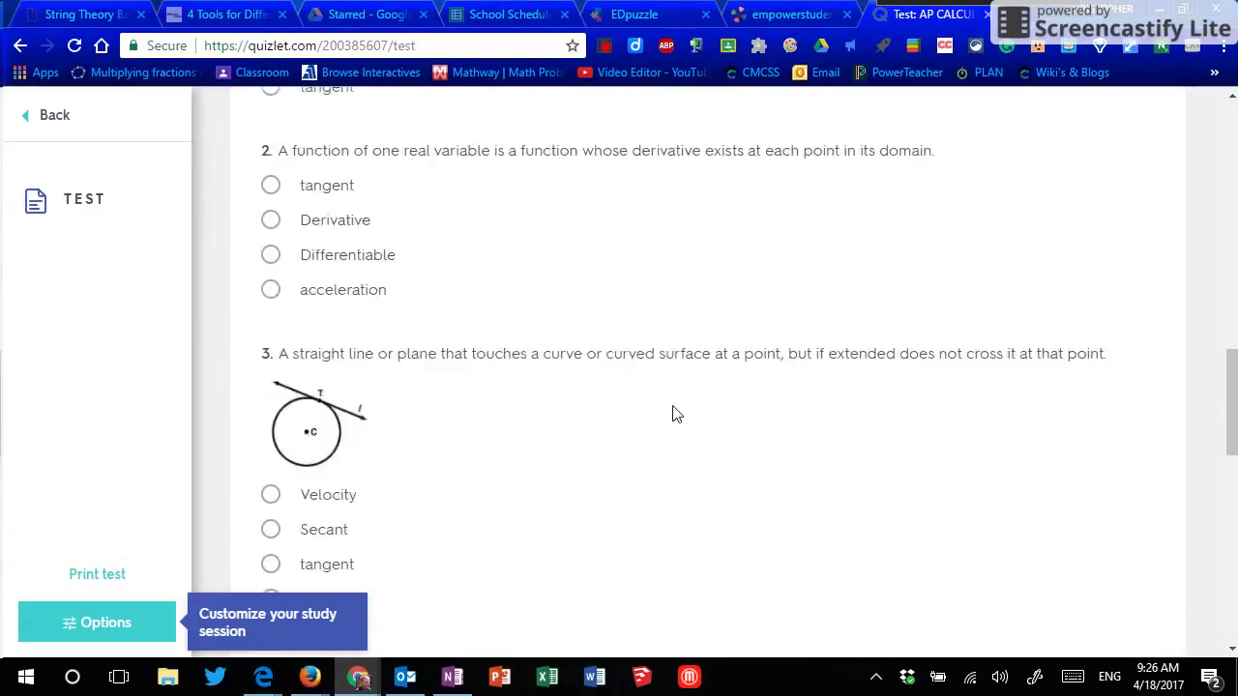
{"action": "scroll", "coordinate": [677, 413], "scroll_direction": "up", "scroll_amount": 8}
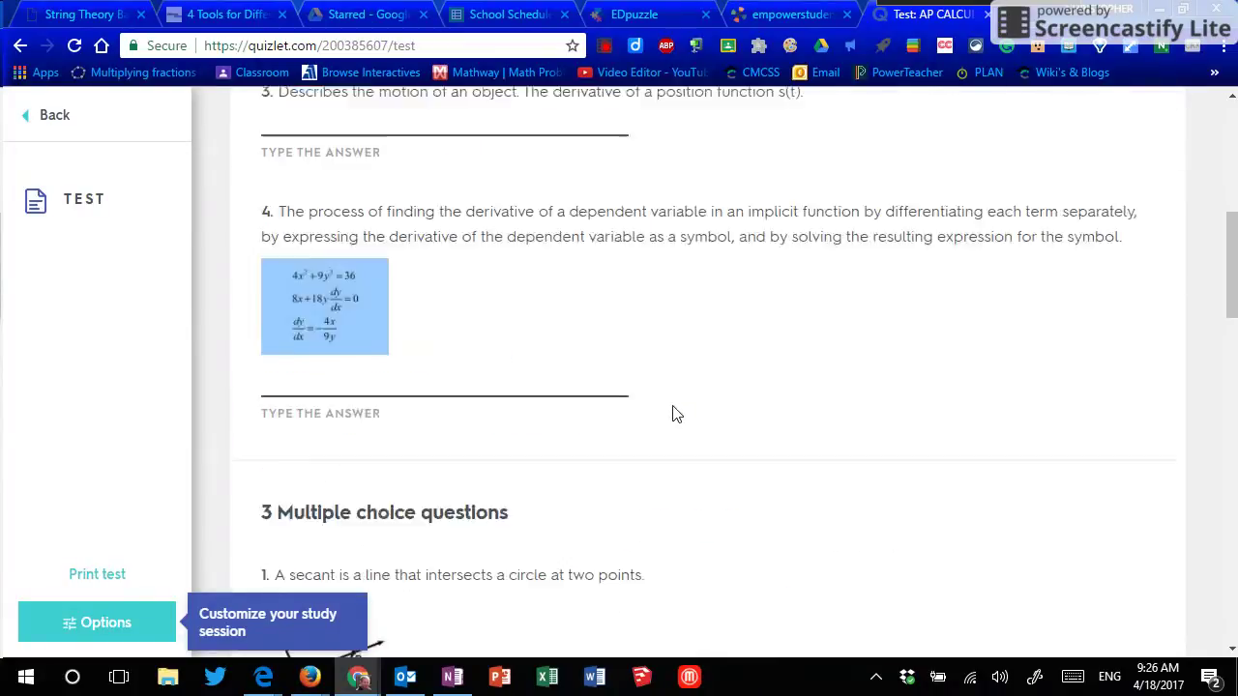
{"action": "scroll", "coordinate": [677, 414], "scroll_direction": "up", "scroll_amount": 1}
{"action": "scroll", "coordinate": [677, 414], "scroll_direction": "up", "scroll_amount": 1}
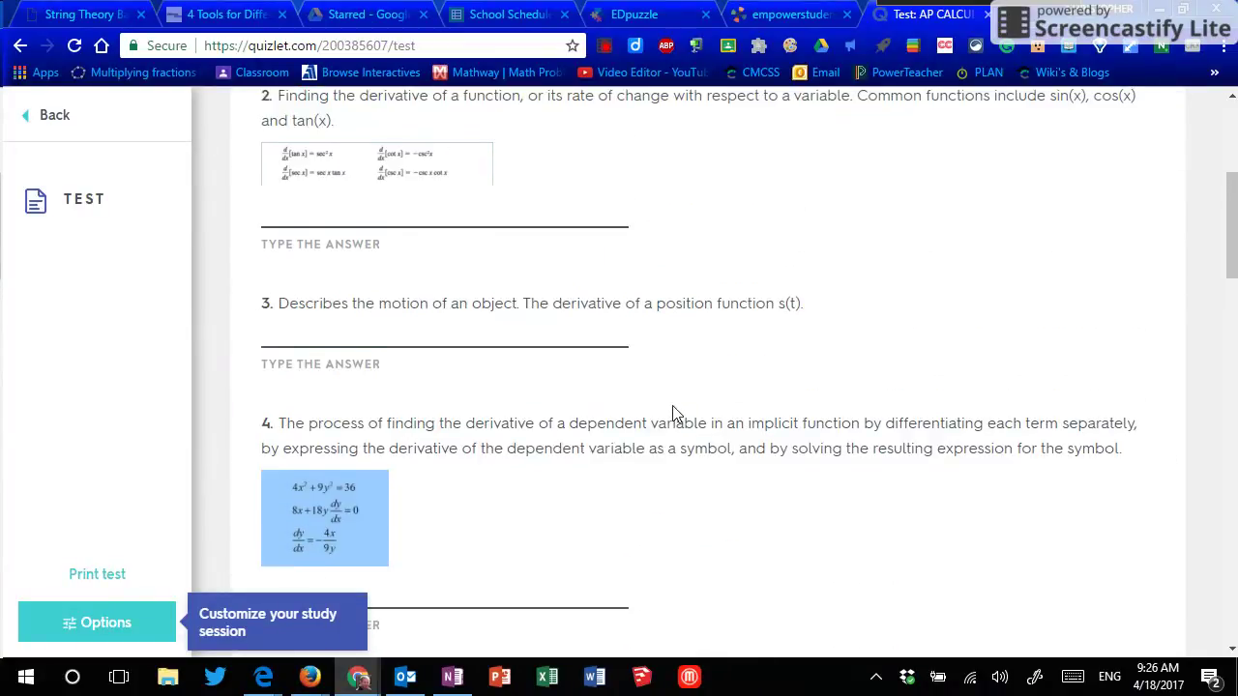
{"action": "scroll", "coordinate": [677, 413], "scroll_direction": "up", "scroll_amount": 3}
{"action": "left_click", "coordinate": [460, 336]}
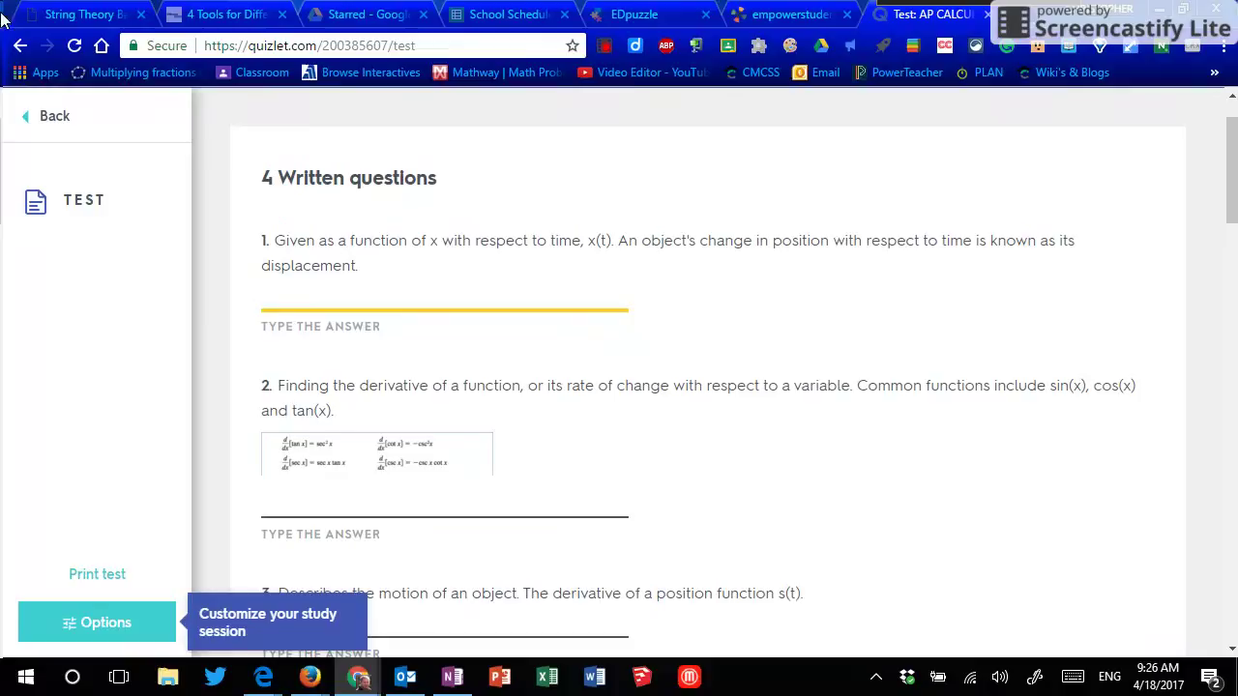
Step: Leave the practice test for the AP CALCULUS set page and open its Match game
{"action": "left_click", "coordinate": [38, 119]}
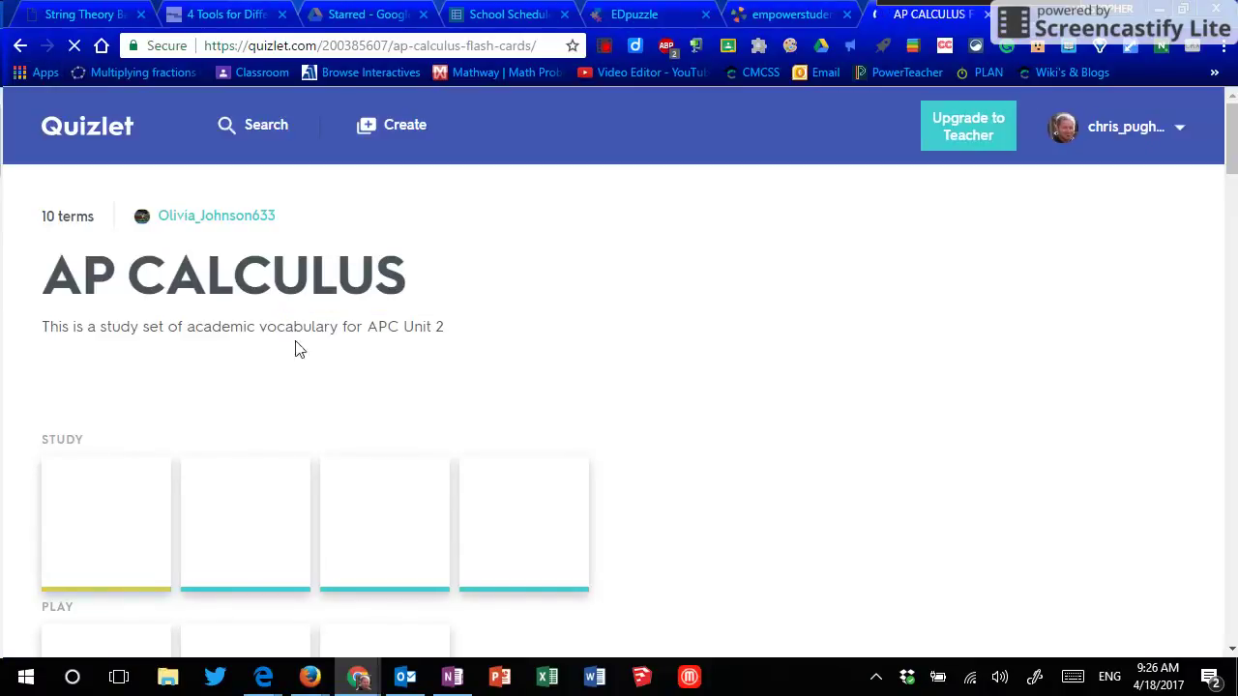
{"action": "scroll", "coordinate": [710, 485], "scroll_direction": "down", "scroll_amount": 3}
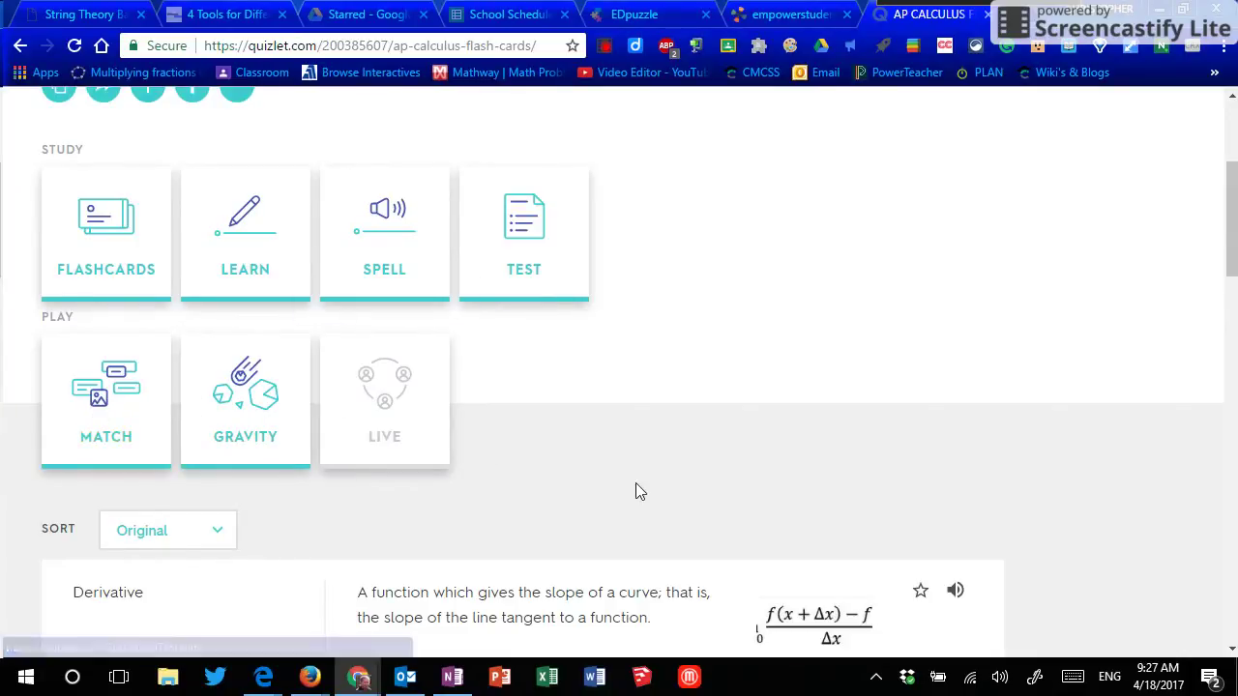
{"action": "scroll", "coordinate": [591, 473], "scroll_direction": "down", "scroll_amount": 2}
{"action": "scroll", "coordinate": [594, 474], "scroll_direction": "up", "scroll_amount": 4}
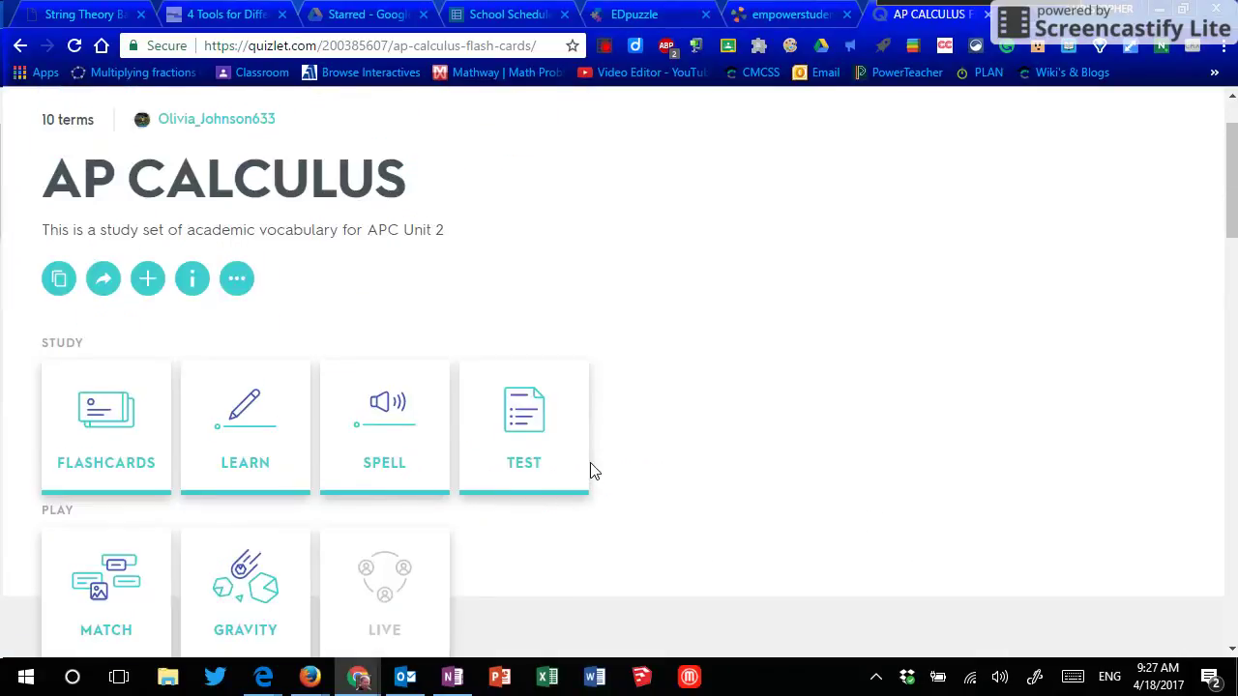
{"action": "scroll", "coordinate": [592, 470], "scroll_direction": "down", "scroll_amount": 1}
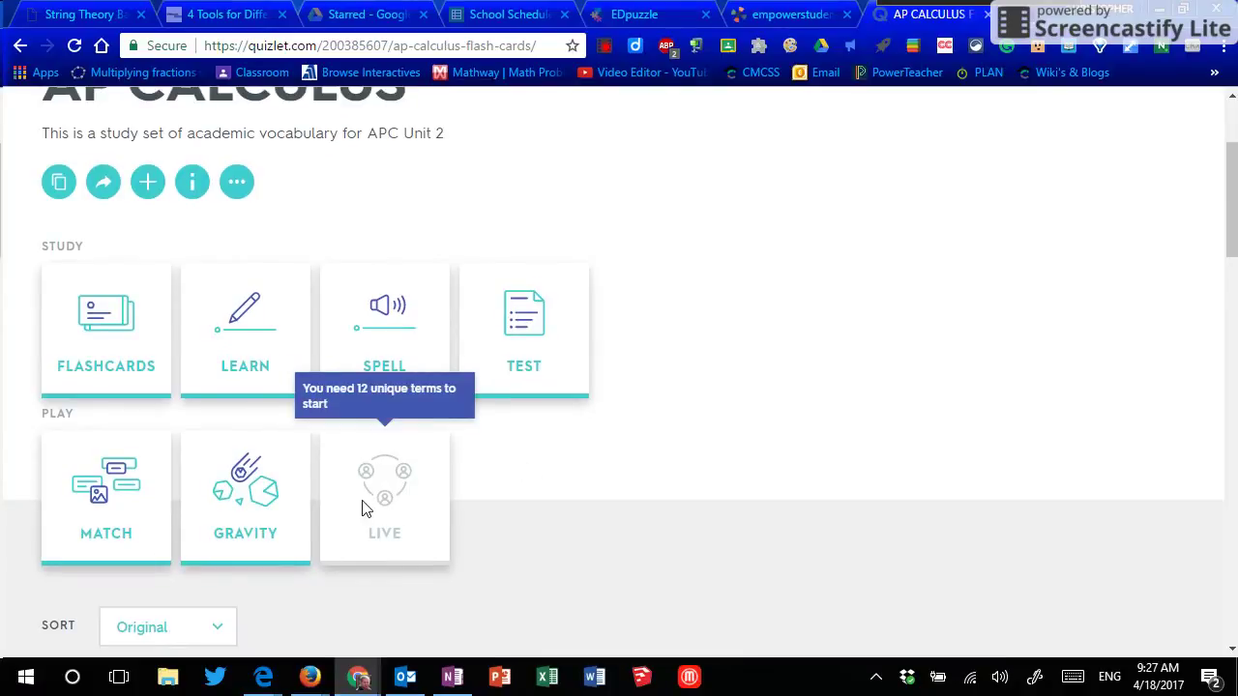
{"action": "left_click", "coordinate": [107, 497]}
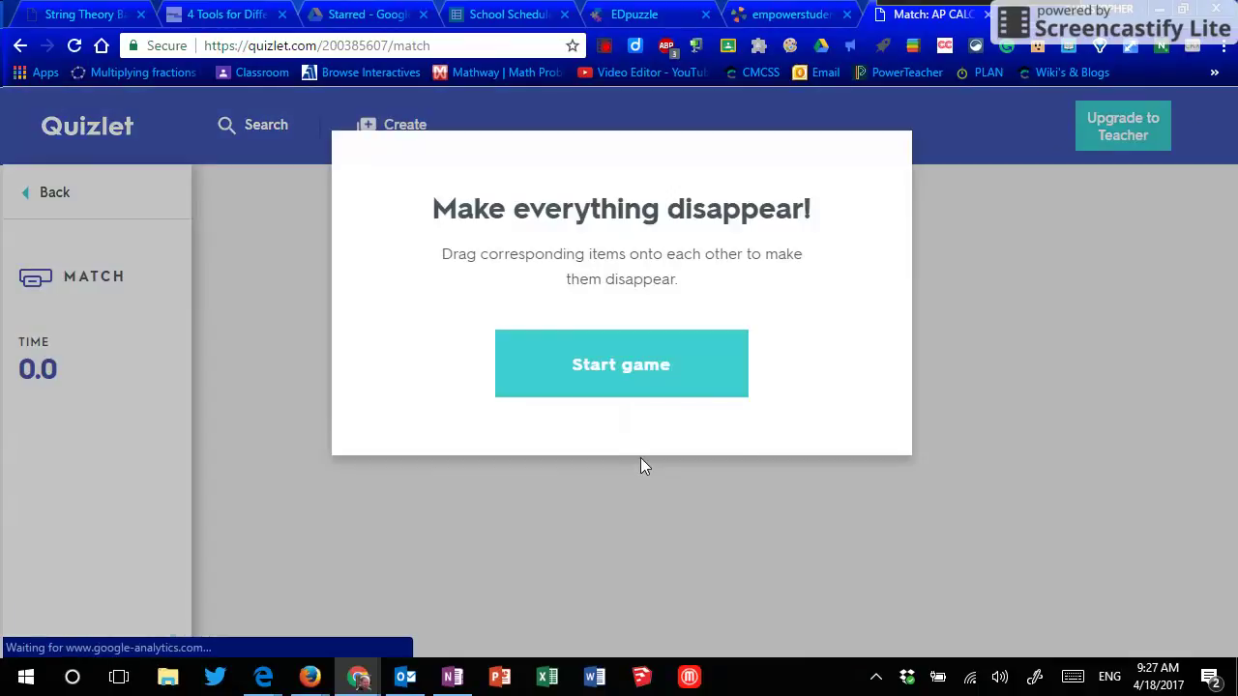
{"action": "left_click", "coordinate": [615, 378]}
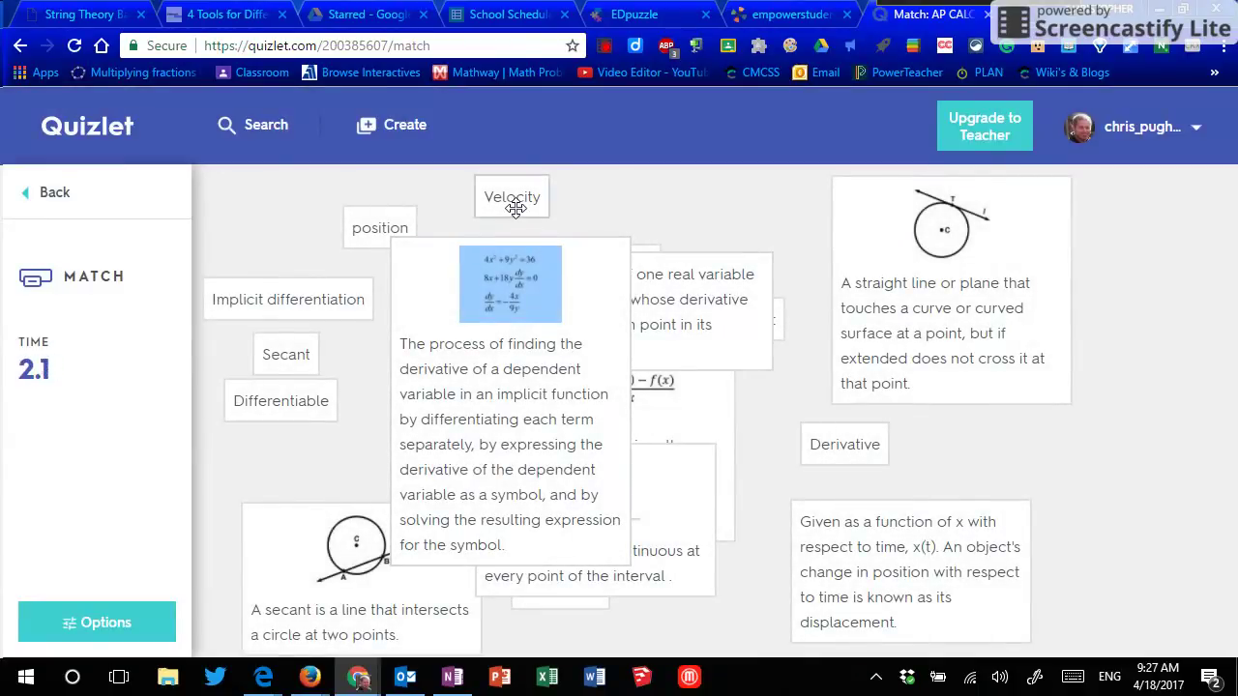
{"action": "left_click_drag", "start_coordinate": [515, 209], "coordinate": [965, 303]}
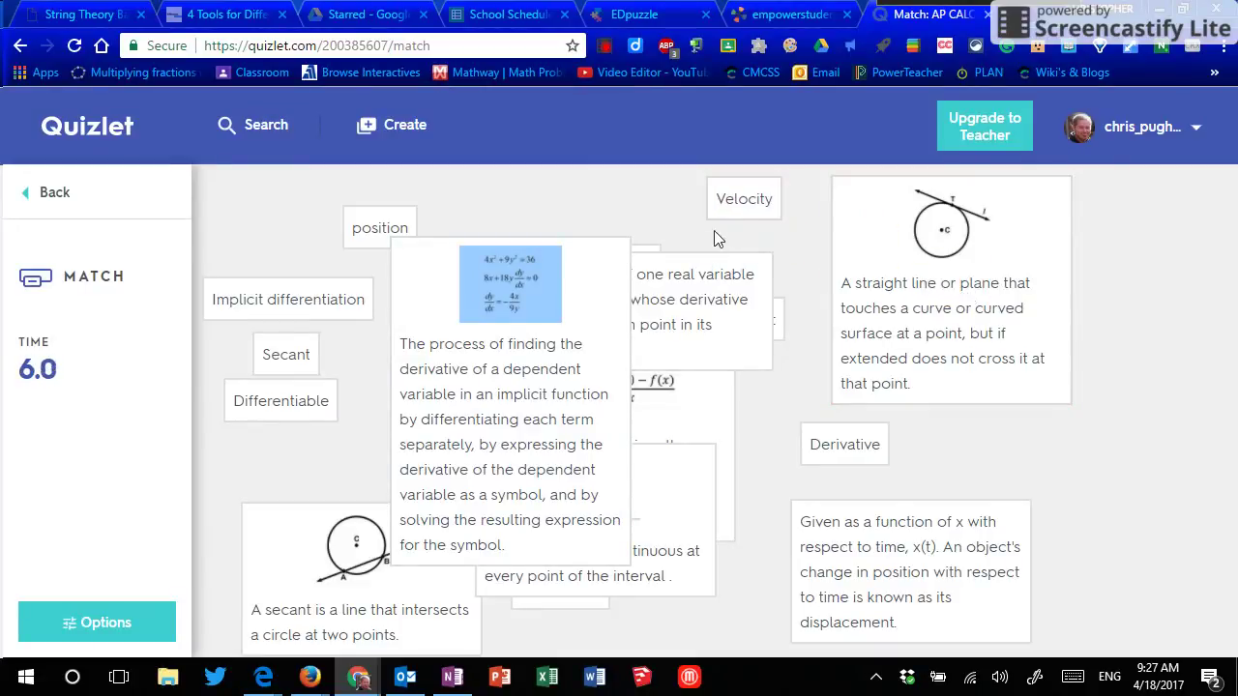
{"action": "left_click_drag", "start_coordinate": [731, 197], "coordinate": [836, 553]}
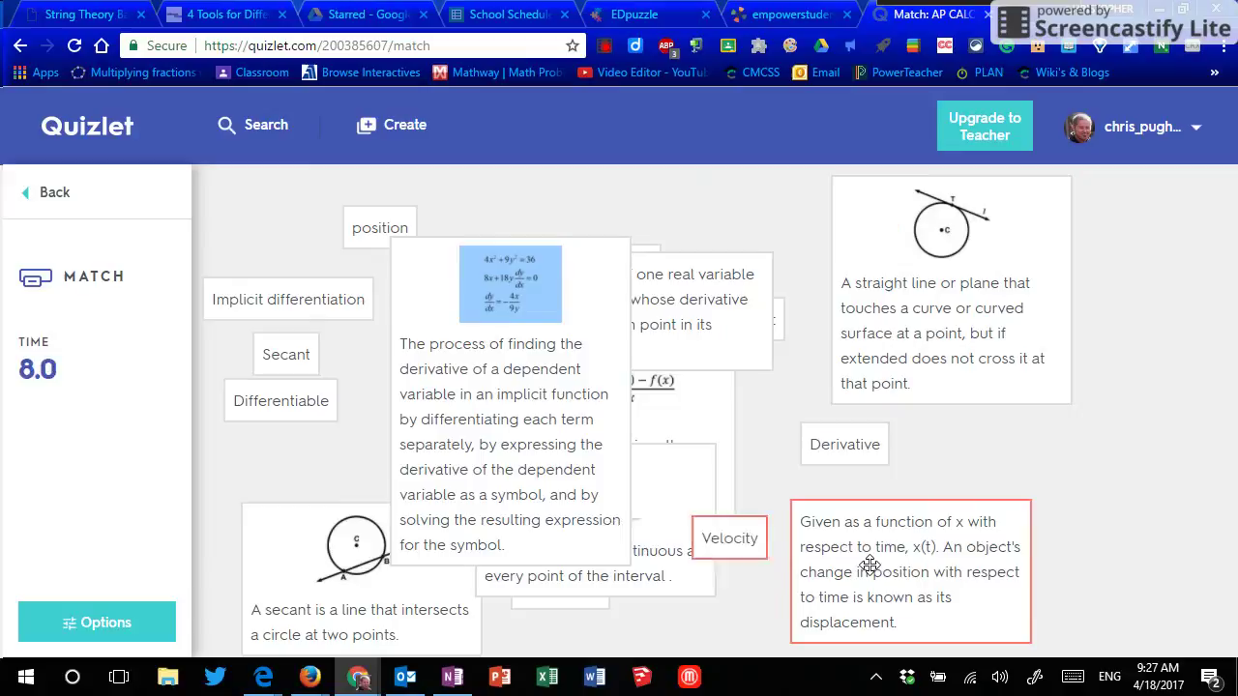
{"action": "left_click", "coordinate": [41, 192]}
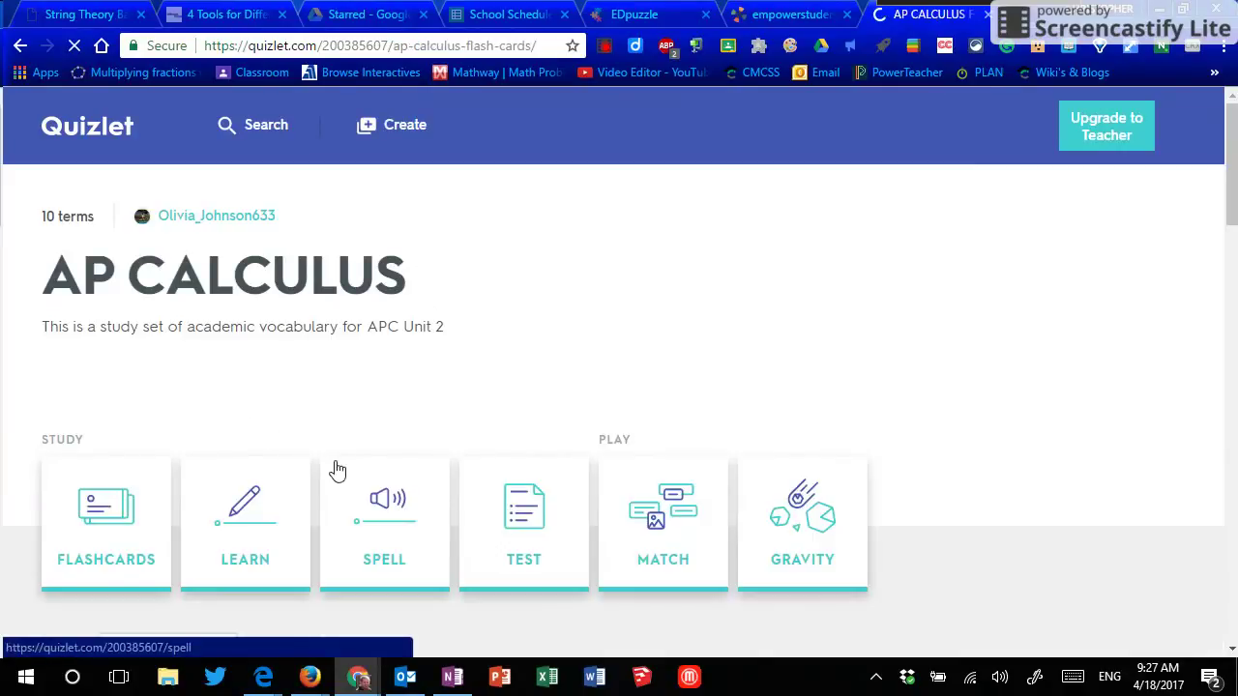
{"action": "scroll", "coordinate": [341, 462], "scroll_direction": "down", "scroll_amount": 2}
{"action": "left_click", "coordinate": [235, 497]}
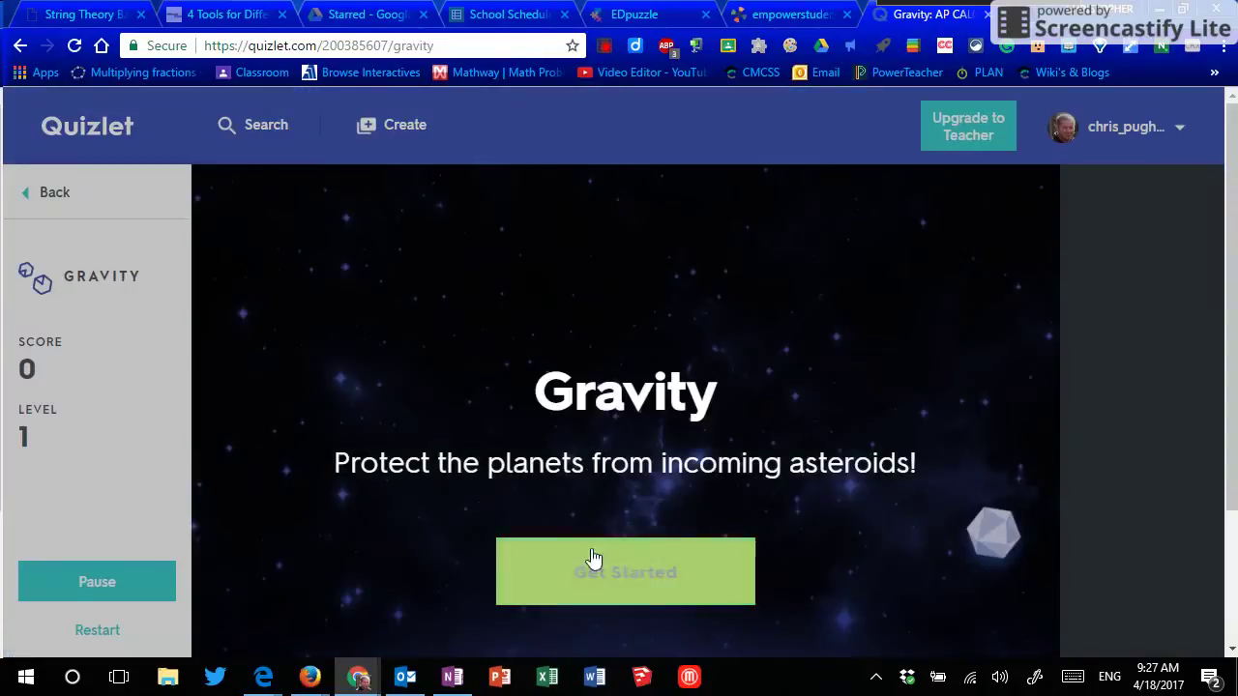
{"action": "left_click", "coordinate": [598, 588]}
{"action": "scroll", "coordinate": [609, 473], "scroll_direction": "down", "scroll_amount": 1}
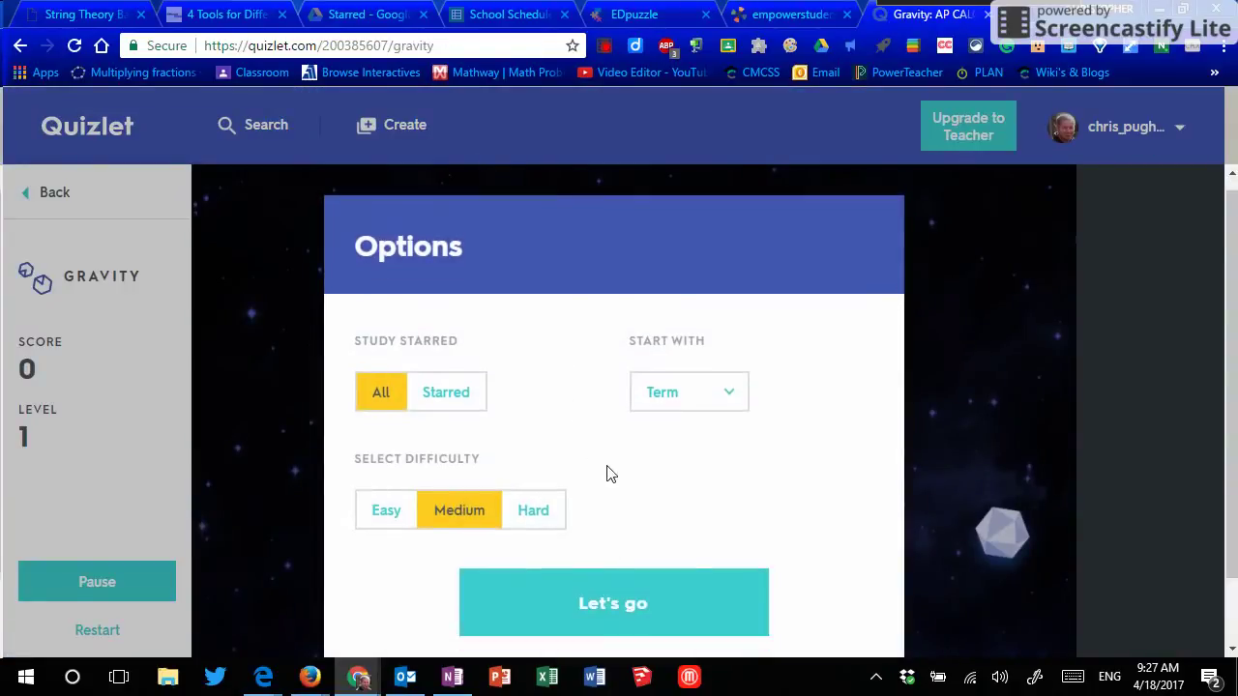
{"action": "left_click", "coordinate": [654, 533]}
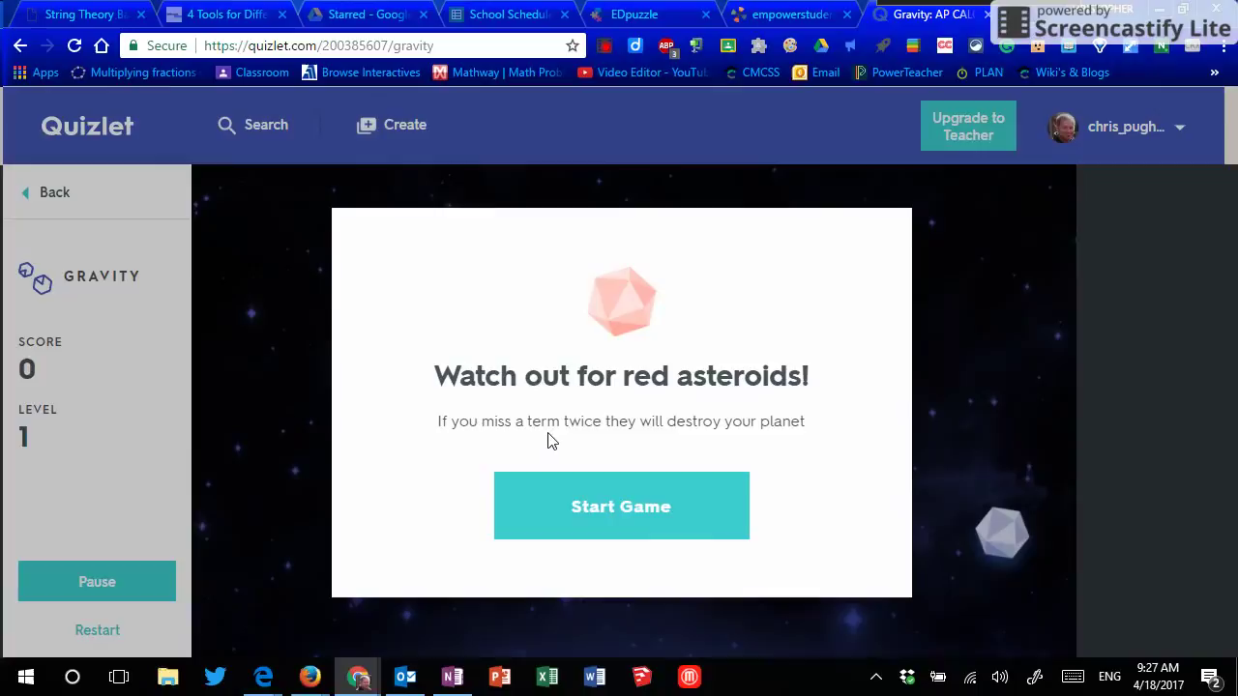
{"action": "left_click", "coordinate": [645, 504]}
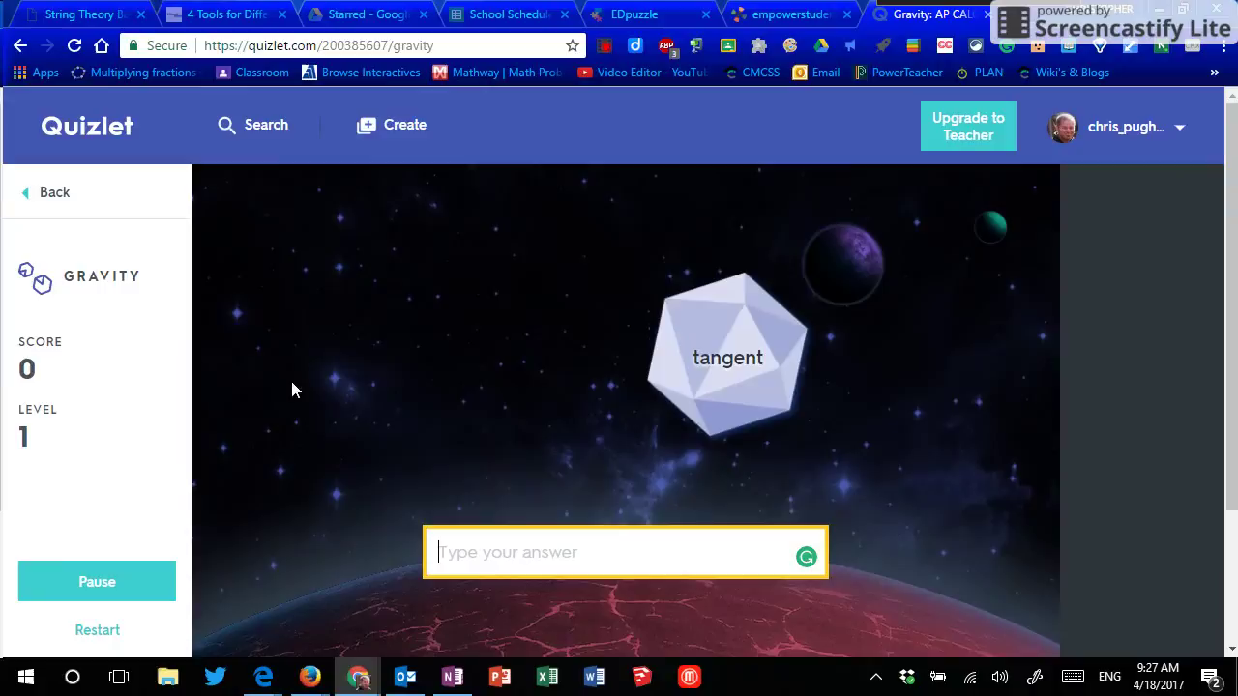
{"action": "left_click", "coordinate": [56, 197]}
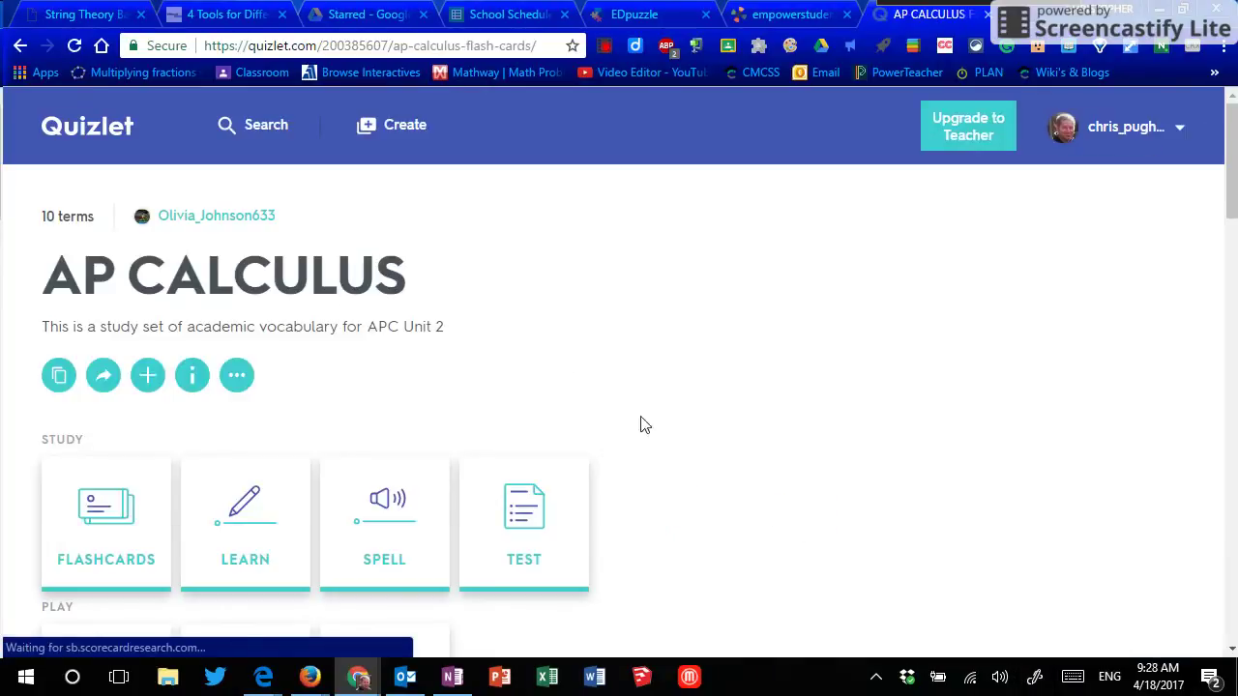
Step: Run a site search for 'US Constitution' to list matching study sets
{"action": "scroll", "coordinate": [664, 448], "scroll_direction": "down", "scroll_amount": 2}
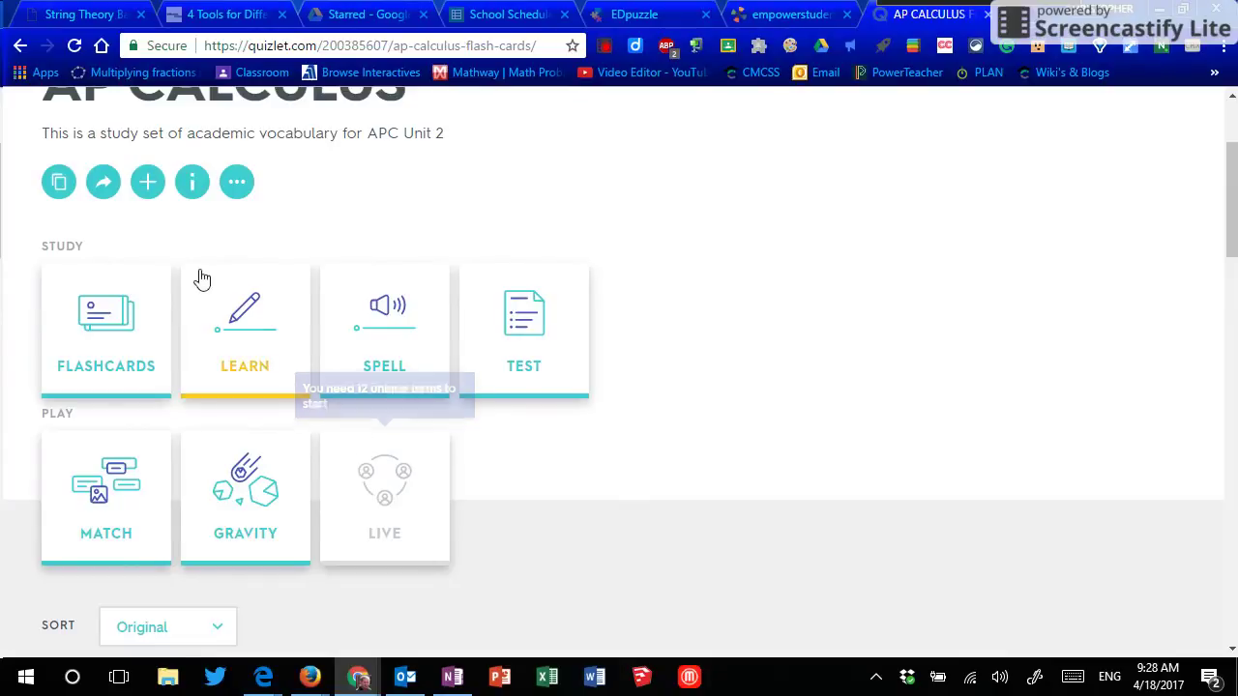
{"action": "scroll", "coordinate": [255, 296], "scroll_direction": "up", "scroll_amount": 2}
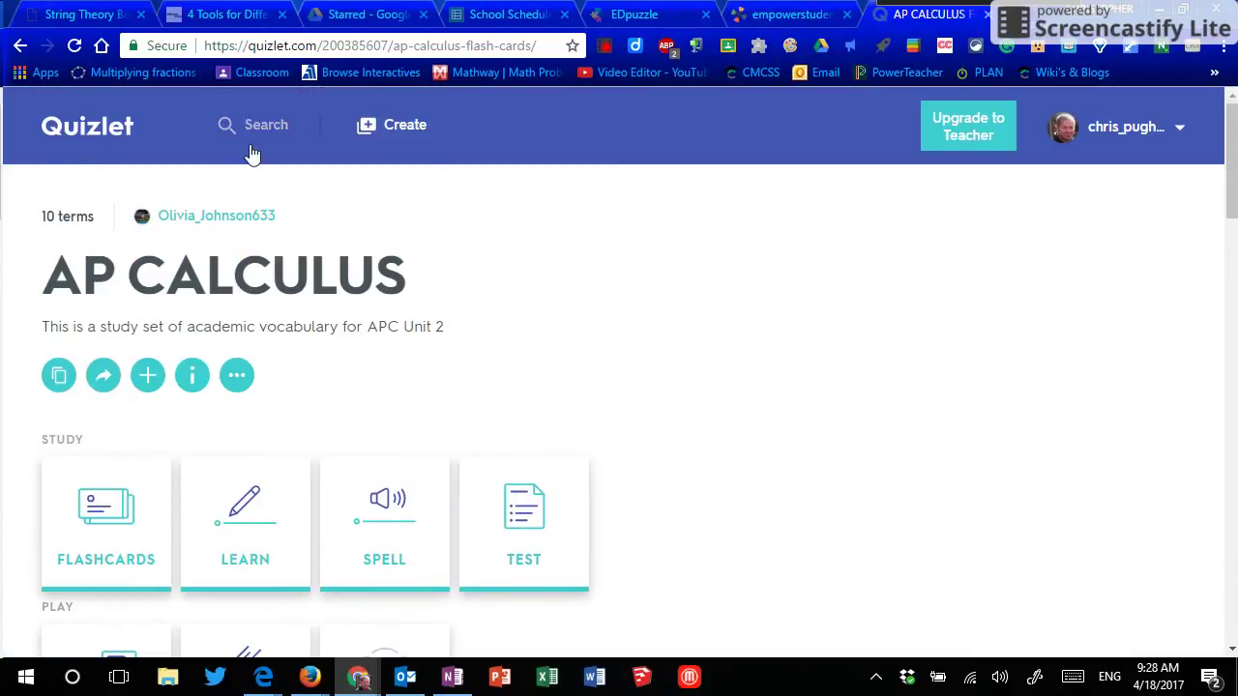
{"action": "left_click", "coordinate": [253, 128]}
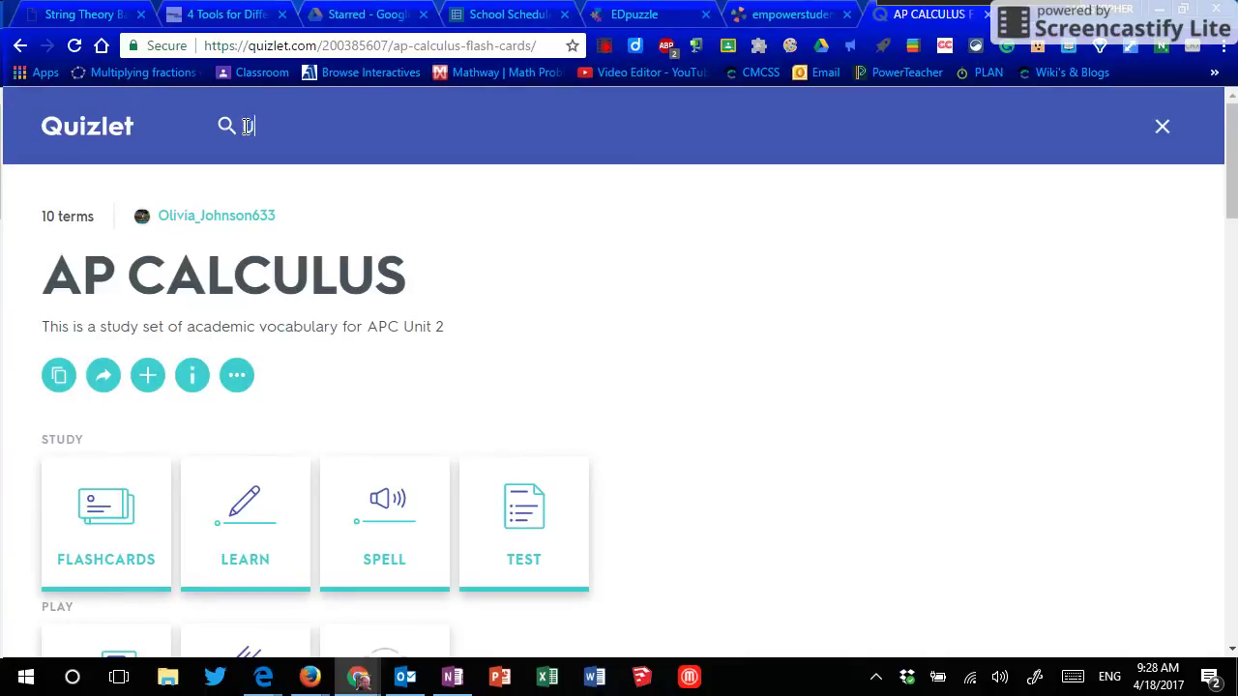
{"action": "key", "text": "BackSpace"}
{"action": "type", "text": "s"}
{"action": "type", "text": "S Constitution"}
{"action": "key", "text": "Return"}
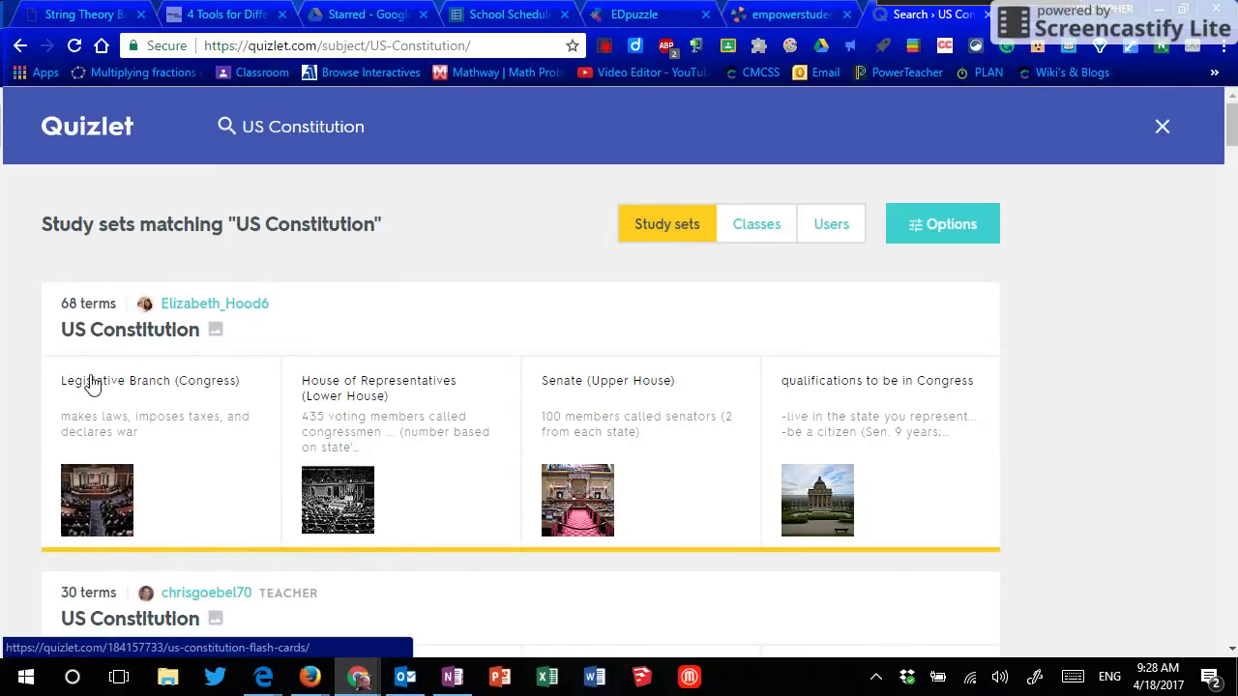
Step: Open the 68-term US Constitution set and choose its LIVE game tile
{"action": "left_click", "coordinate": [90, 383]}
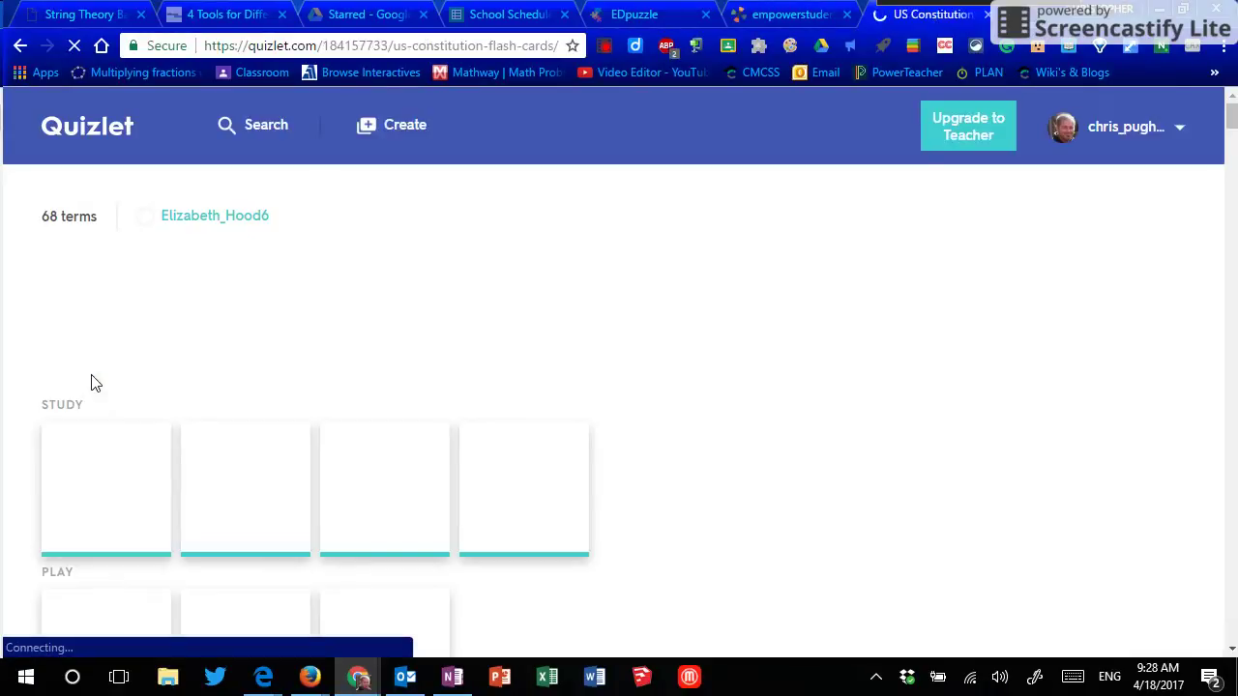
{"action": "scroll", "coordinate": [755, 497], "scroll_direction": "down", "scroll_amount": 2}
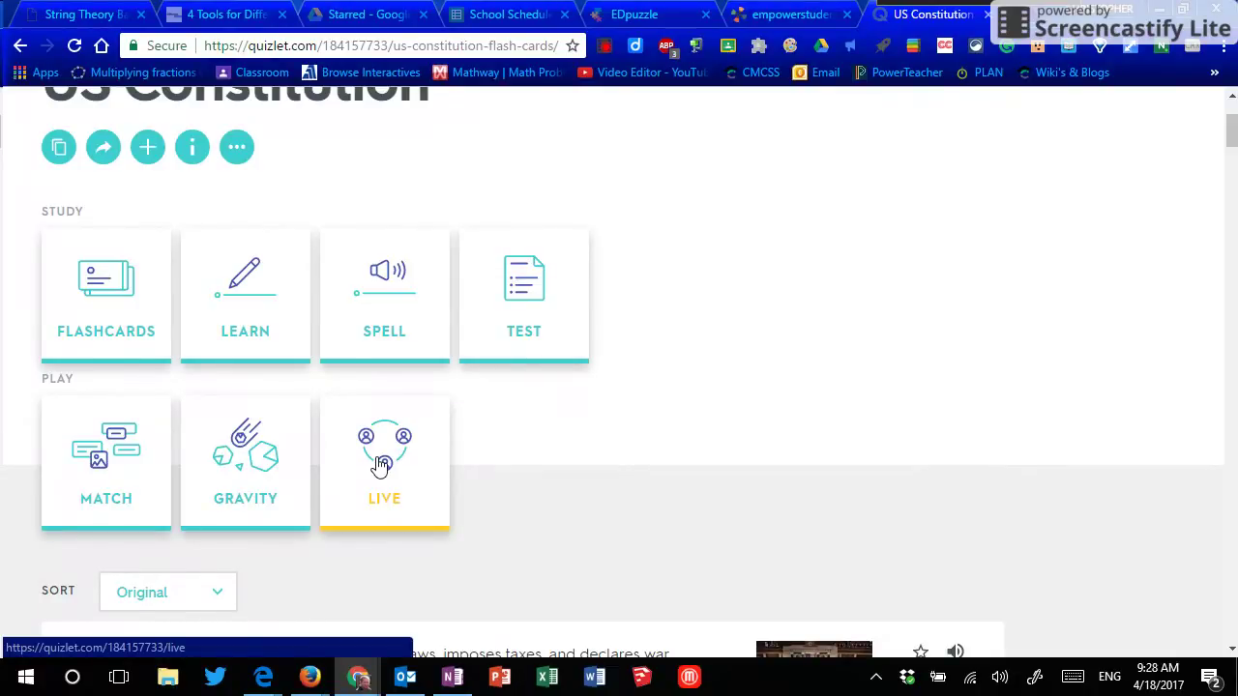
{"action": "left_click", "coordinate": [380, 466]}
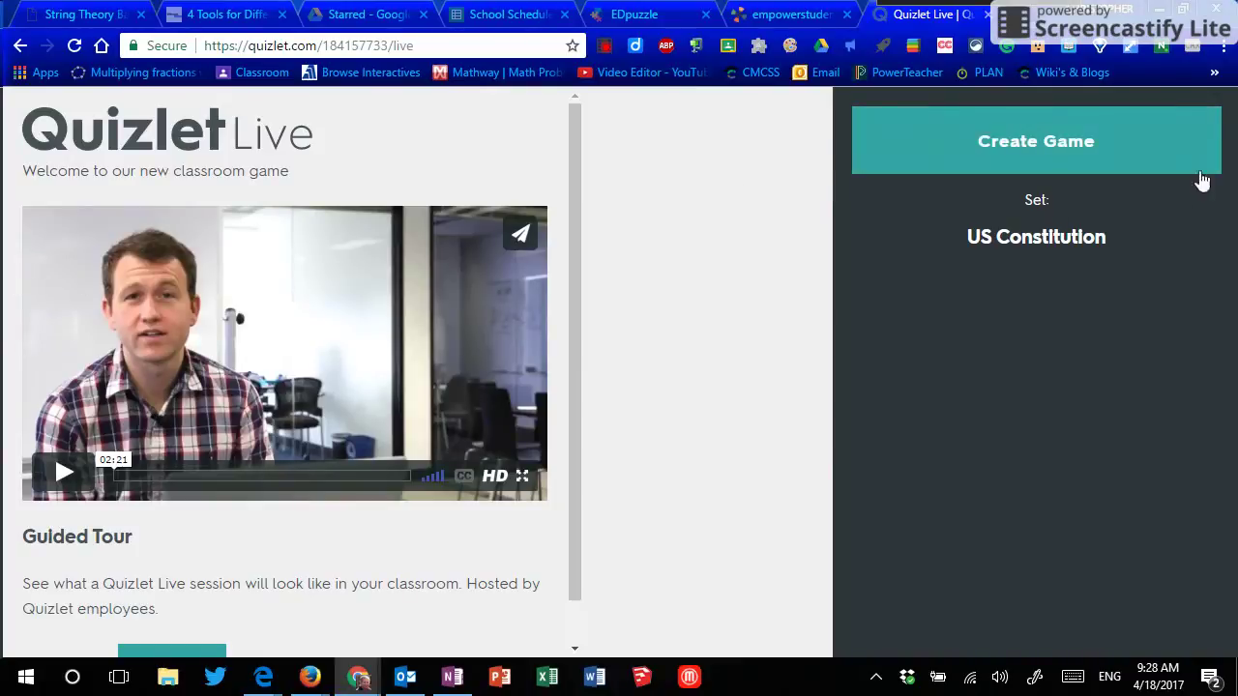
Step: Create the Live game to get a join code, checking the teacher and student join windows
{"action": "left_click", "coordinate": [1105, 145]}
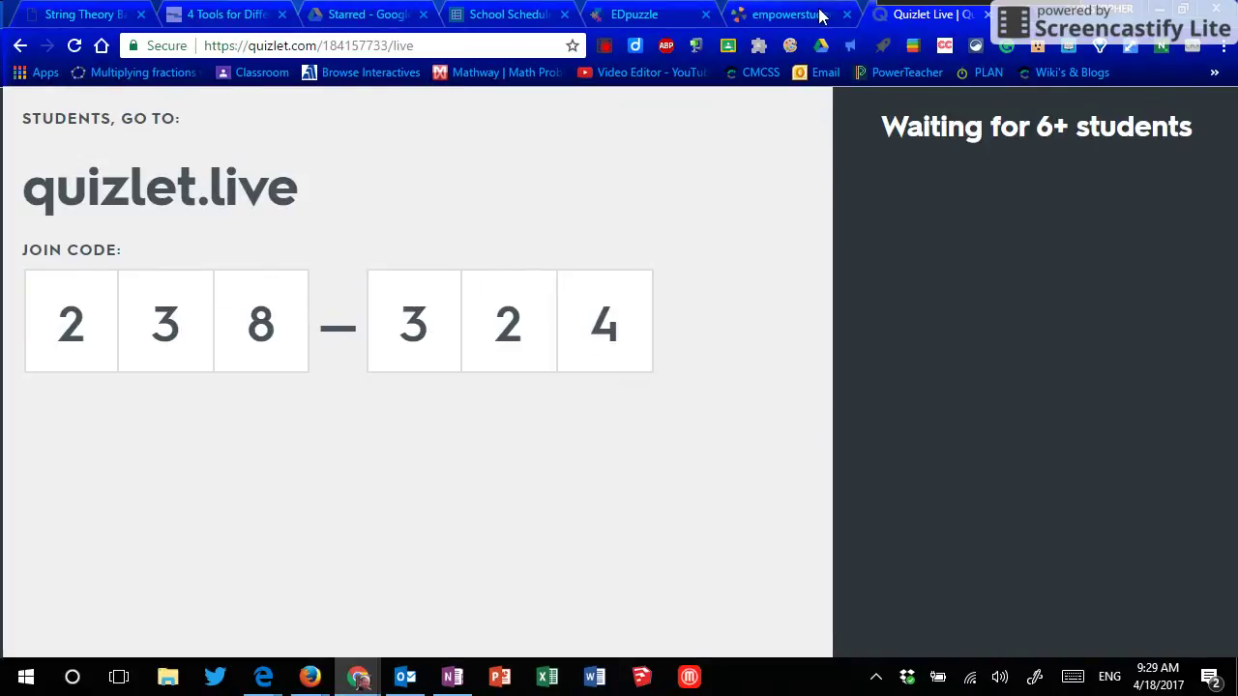
{"action": "mouse_move", "coordinate": [358, 680]}
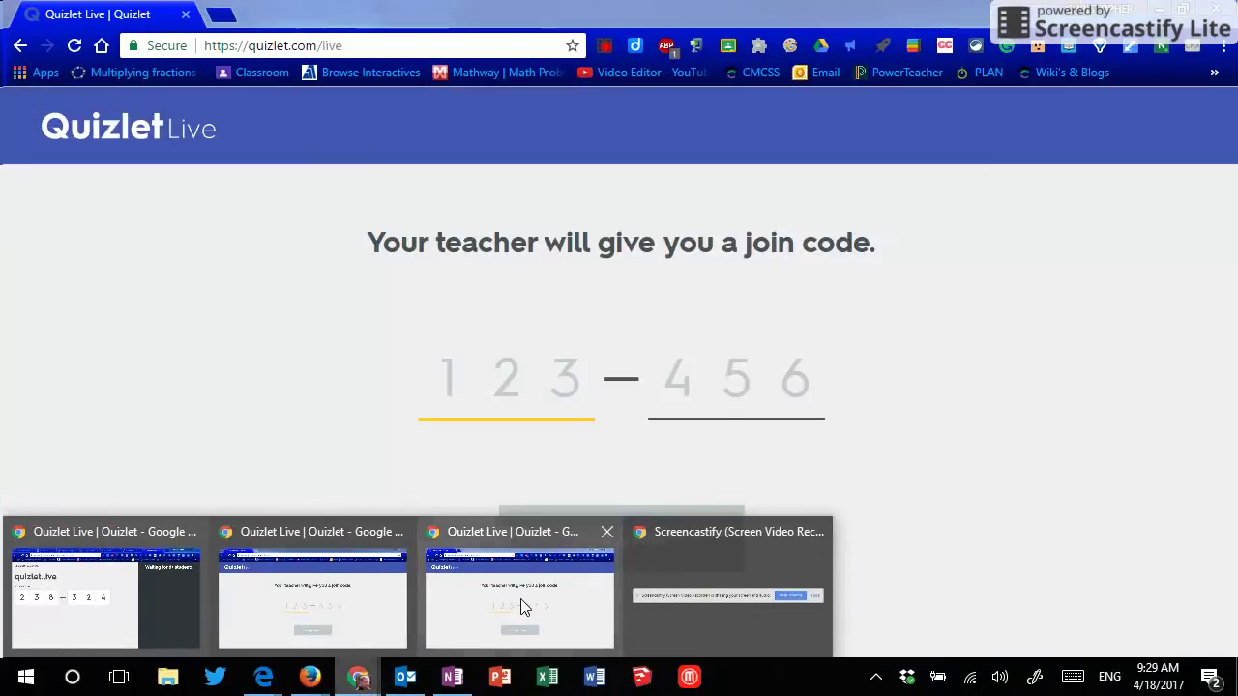
{"action": "left_click", "coordinate": [520, 599]}
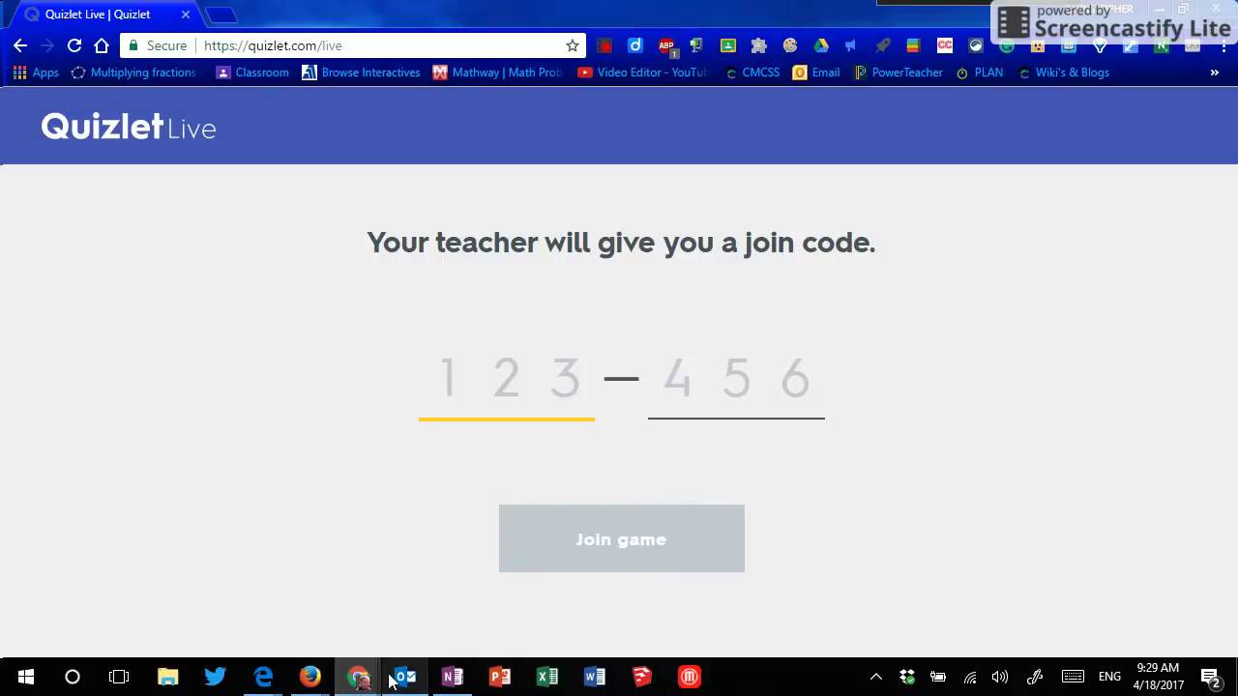
{"action": "left_click", "coordinate": [356, 679]}
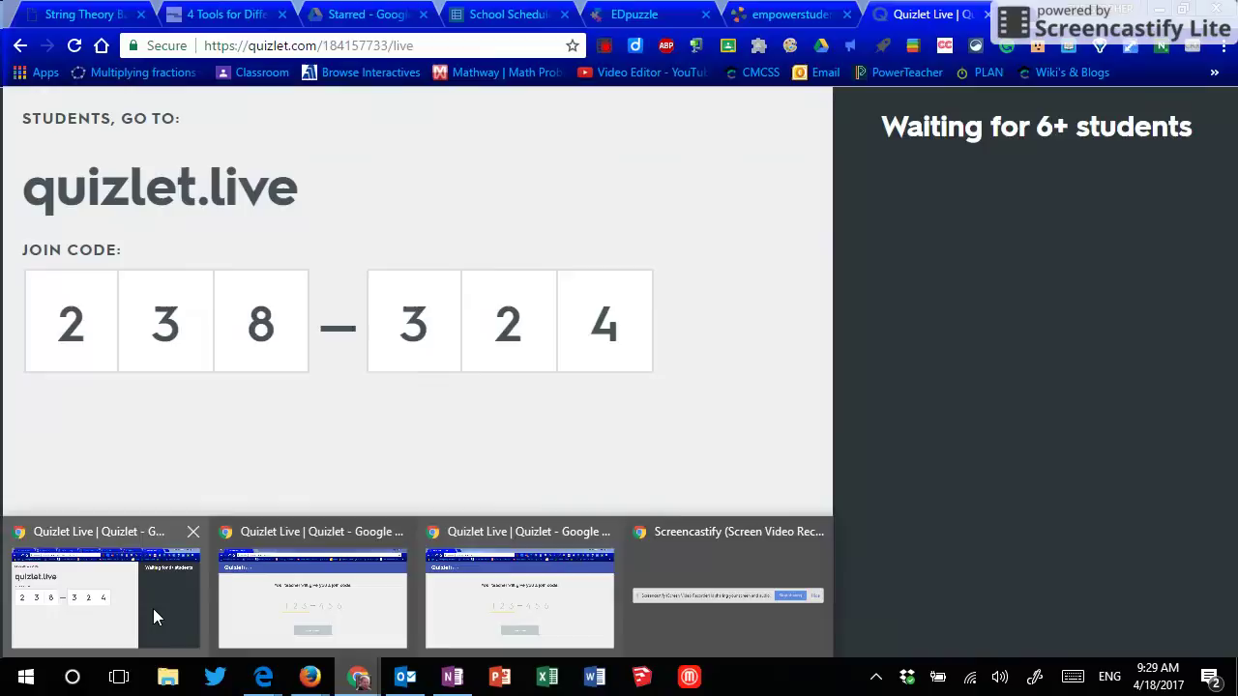
{"action": "left_click", "coordinate": [155, 611]}
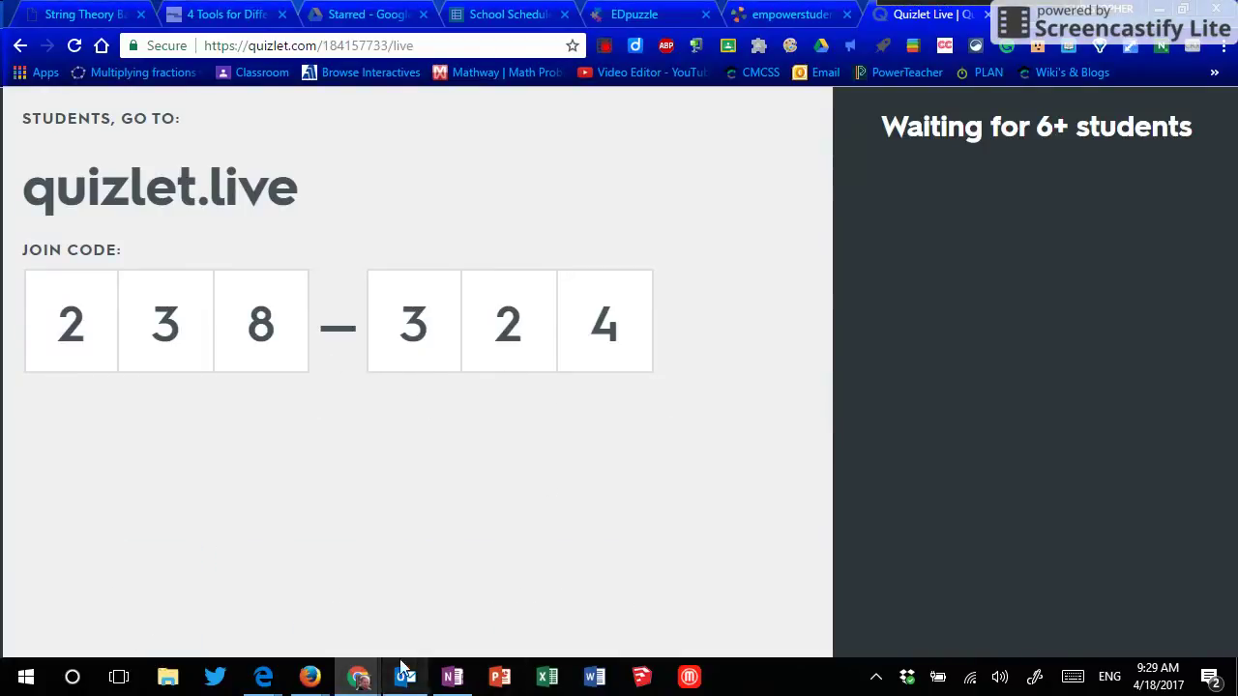
{"action": "left_click", "coordinate": [359, 678]}
Step: In the student window, enter join code 238-324 and join the game
{"action": "left_click", "coordinate": [453, 599]}
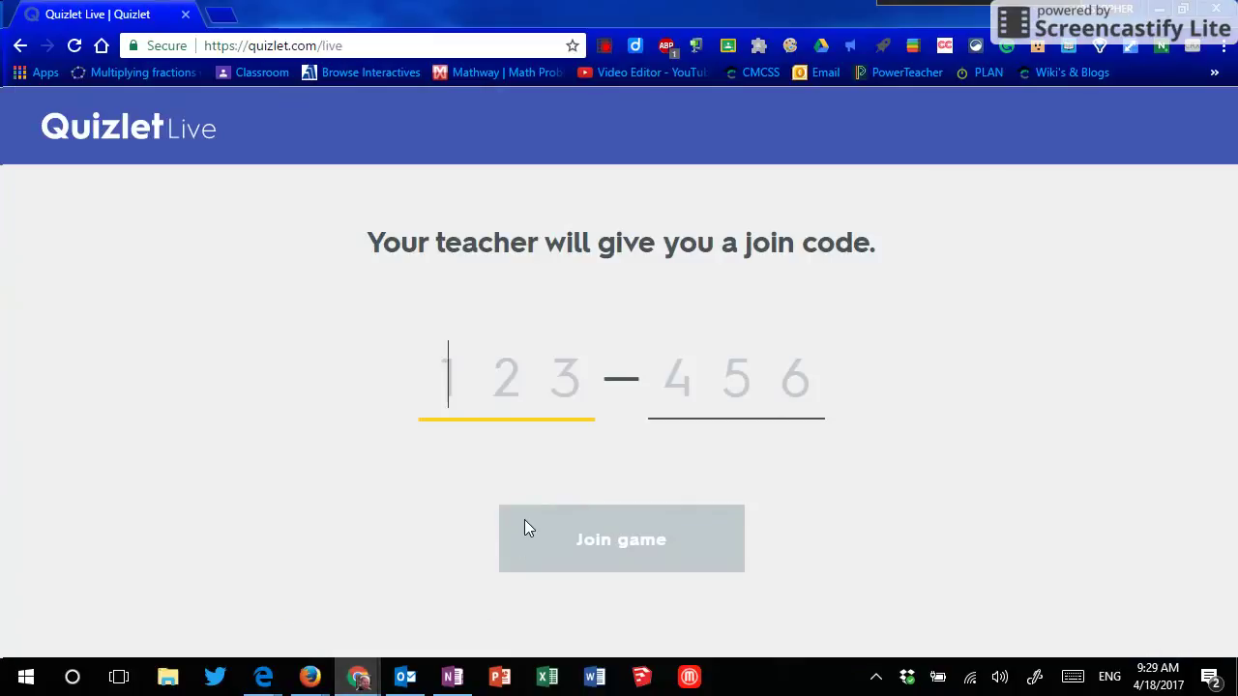
{"action": "type", "text": "239"}
{"action": "key", "text": "BackSpace"}
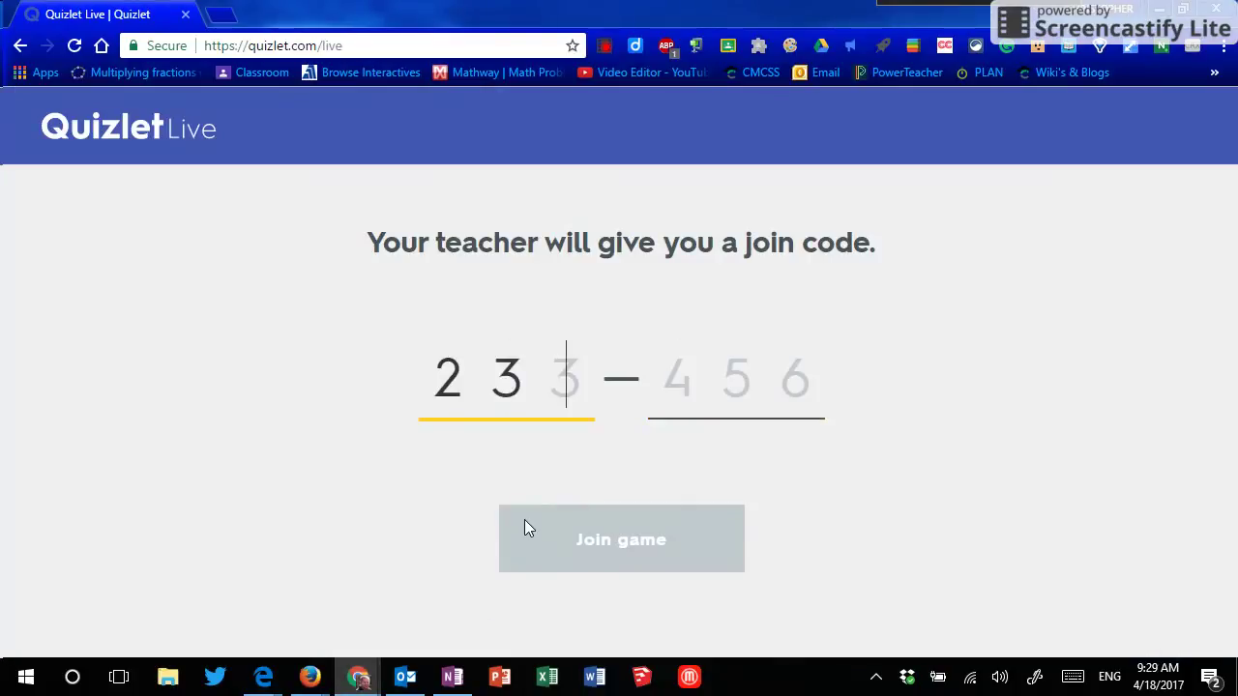
{"action": "type", "text": "8"}
{"action": "type", "text": "2"}
{"action": "key", "text": "BackSpace"}
{"action": "type", "text": "2"}
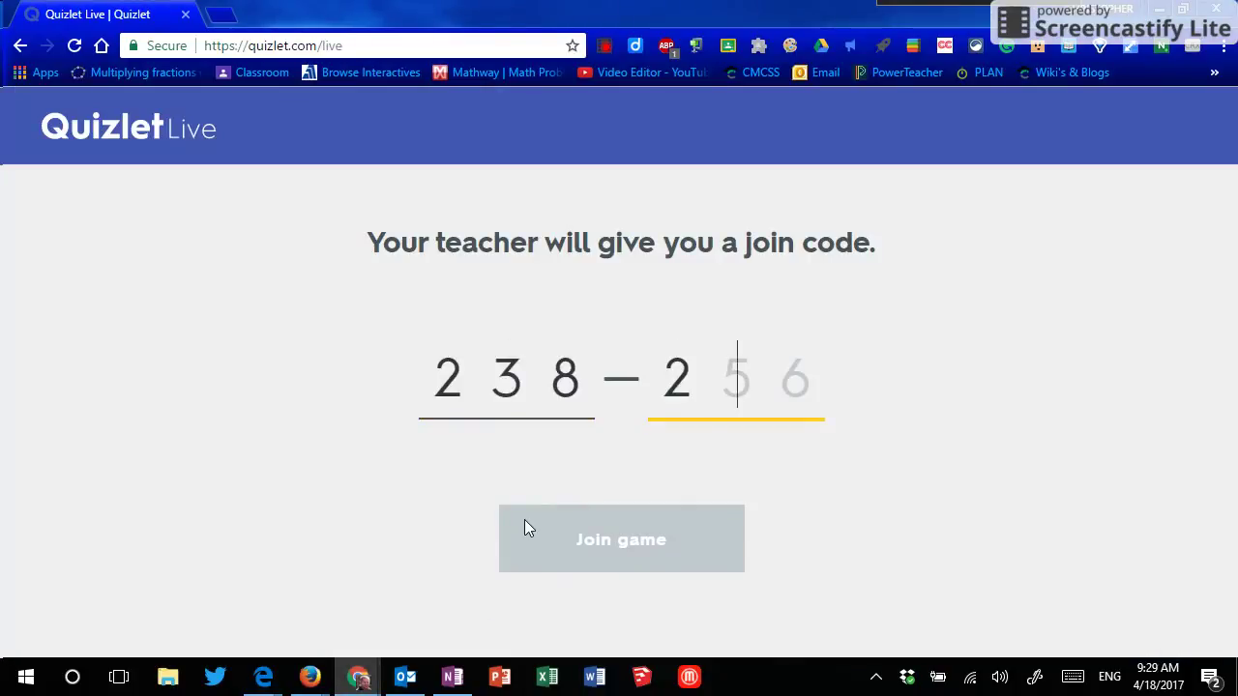
{"action": "key", "text": "BackSpace"}
{"action": "key", "text": "BackSpace"}
{"action": "type", "text": "8324"}
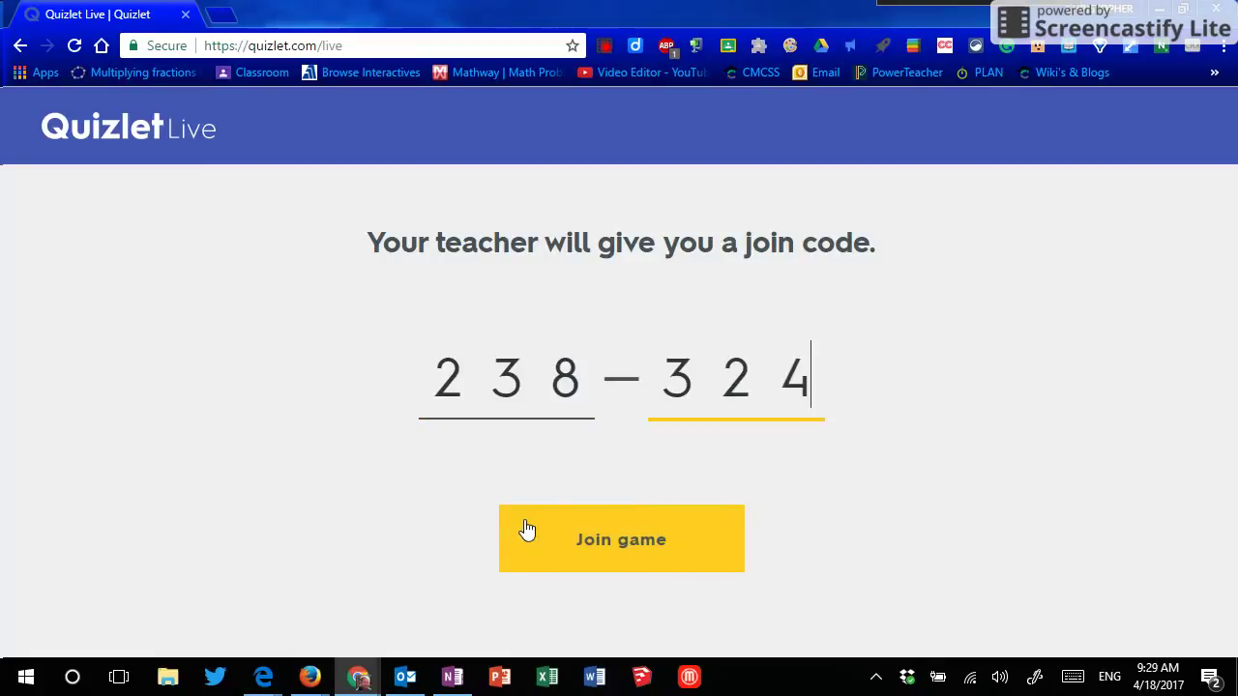
{"action": "left_click", "coordinate": [524, 519]}
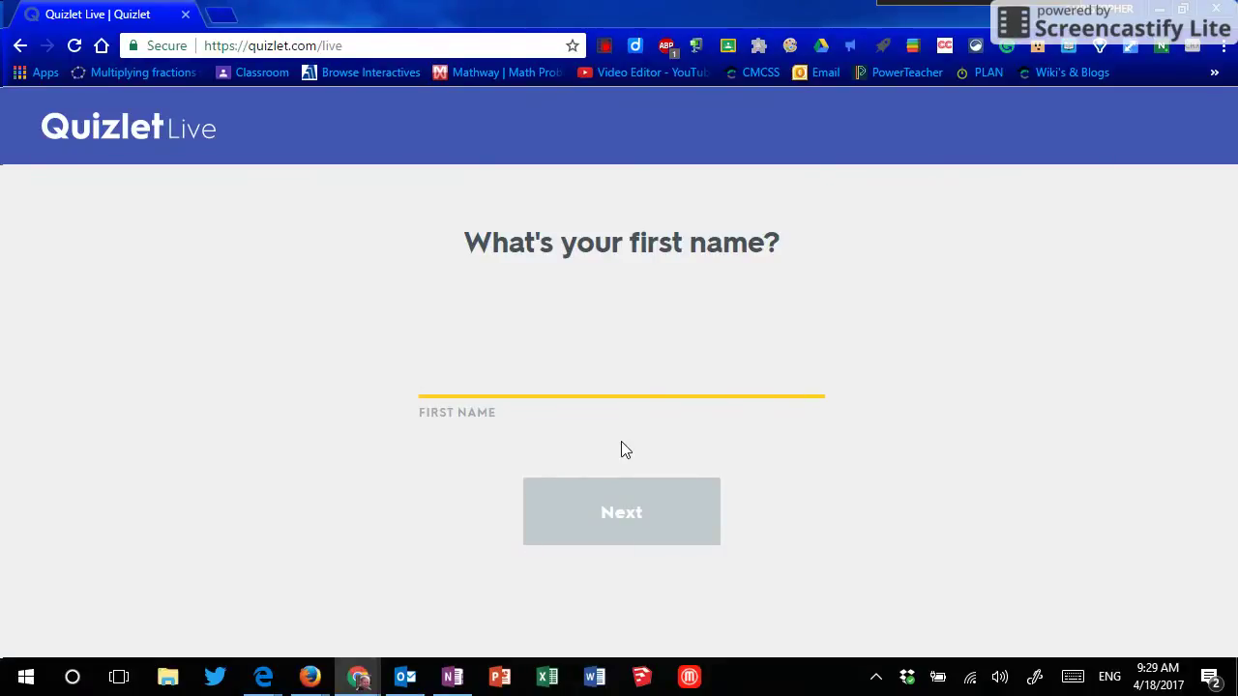
Step: Join under the first name 'Chrome' and return to the waiting screen
{"action": "type", "text": "Fire"}
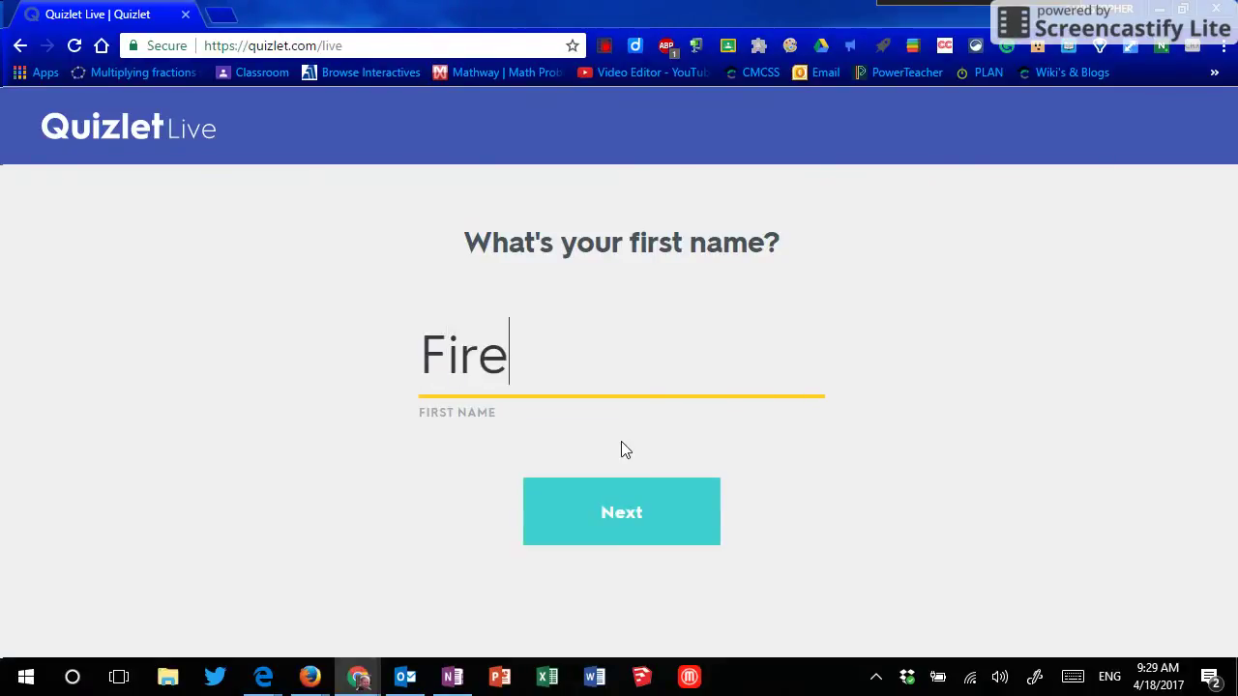
{"action": "key", "text": "BackSpace"}
{"action": "key", "text": "BackSpace"}
{"action": "key", "text": "BackSpace"}
{"action": "key", "text": "BackSpace"}
{"action": "type", "text": "Chro"}
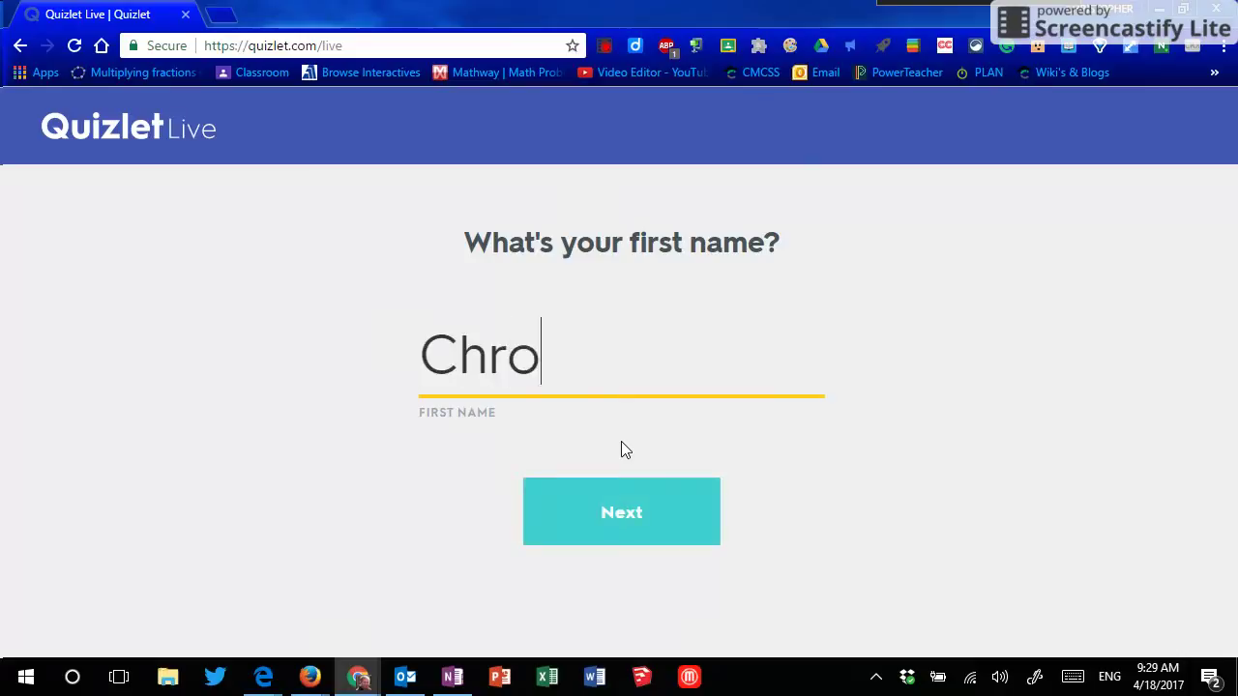
{"action": "type", "text": "me"}
{"action": "left_click", "coordinate": [553, 511]}
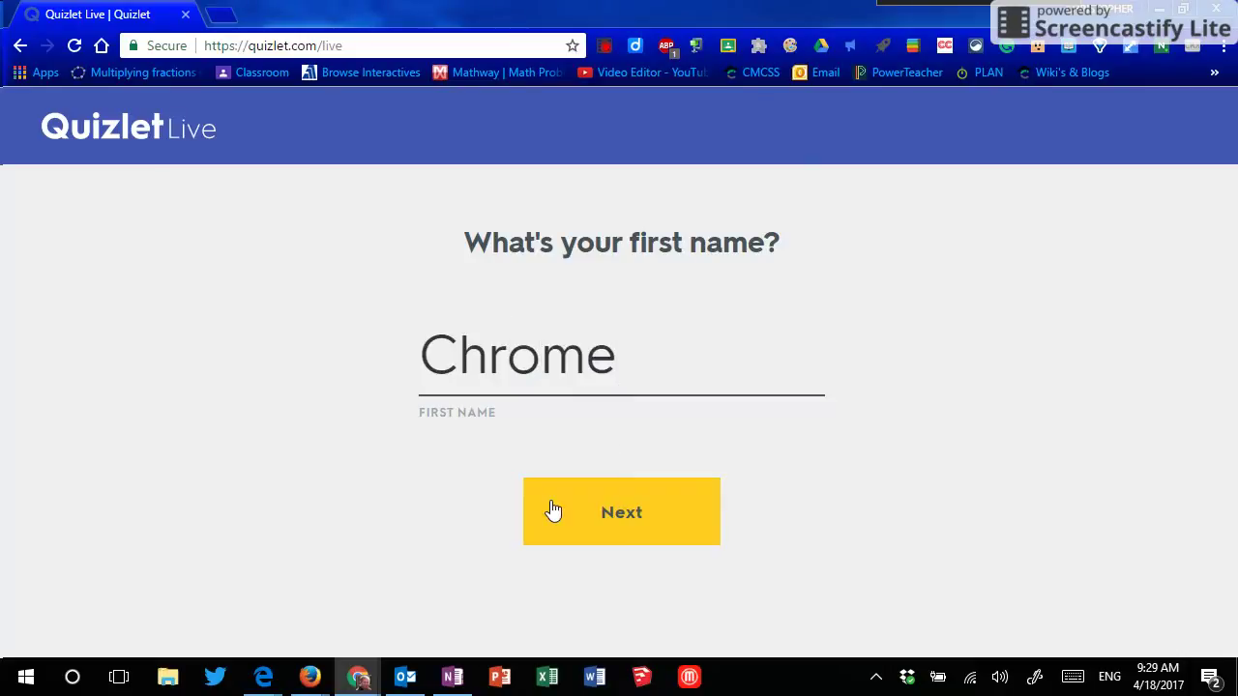
{"action": "left_click", "coordinate": [363, 678]}
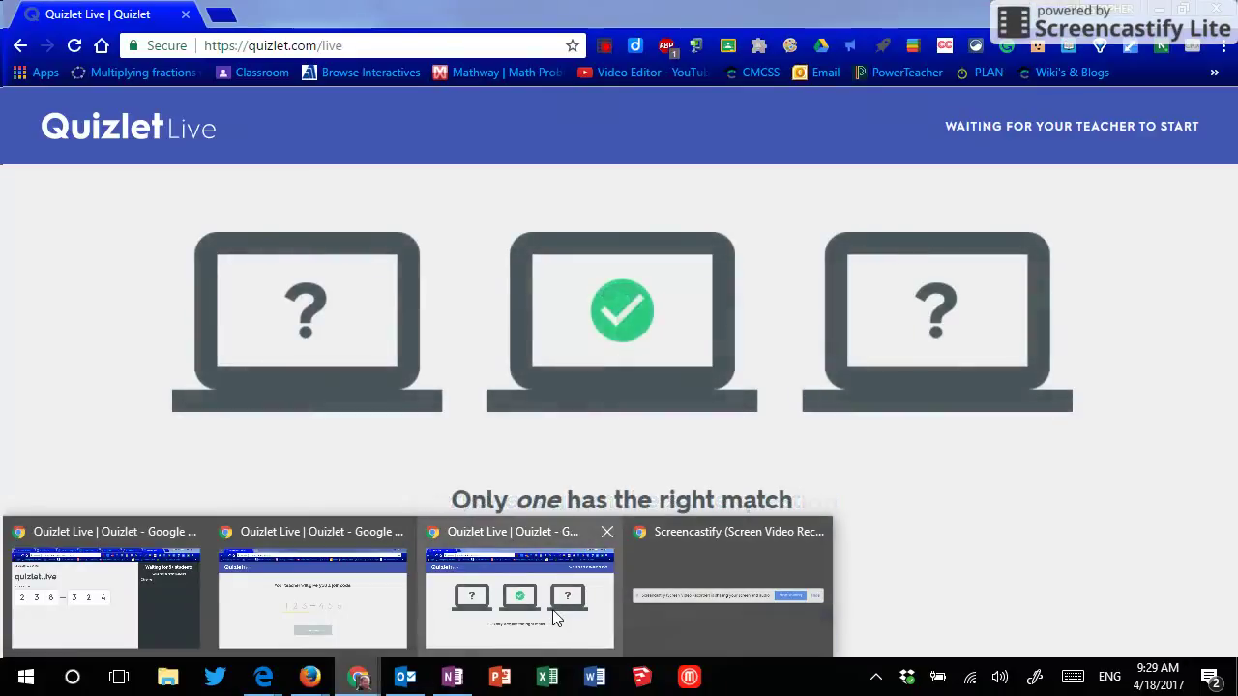
{"action": "left_click", "coordinate": [561, 617]}
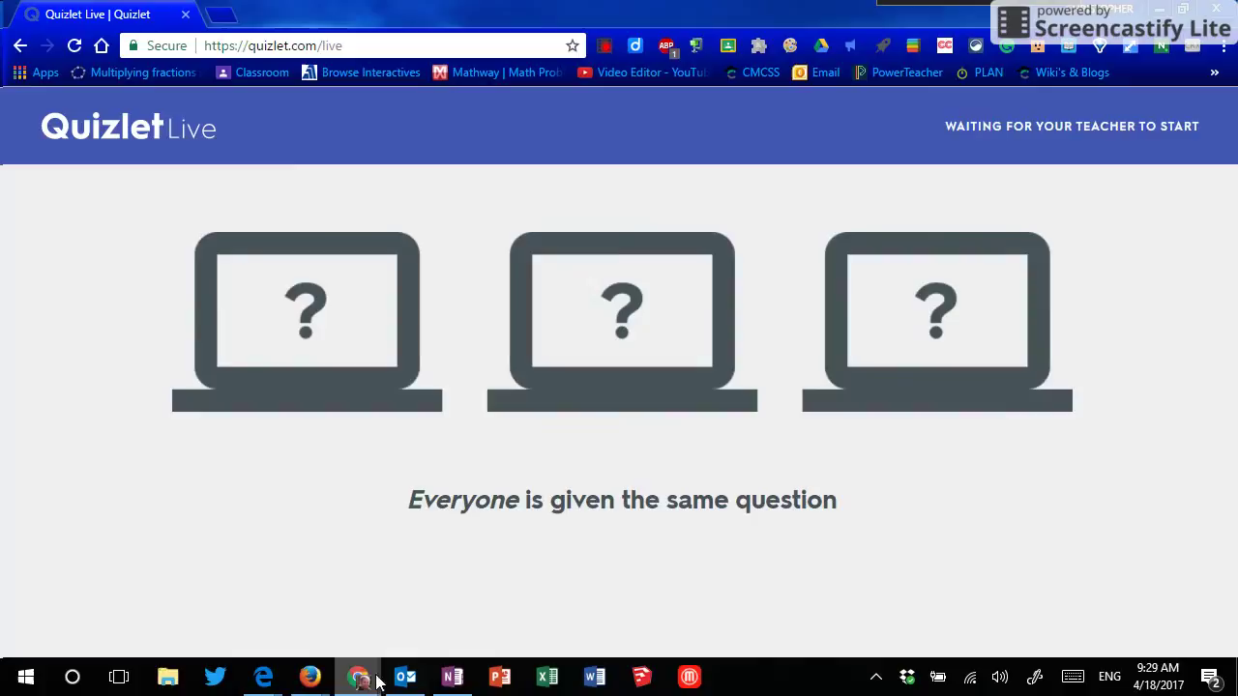
Step: From the private Chrome window, enter code 238-324 and join as 'Chrome Private'
{"action": "mouse_move", "coordinate": [359, 677]}
{"action": "left_click", "coordinate": [348, 624]}
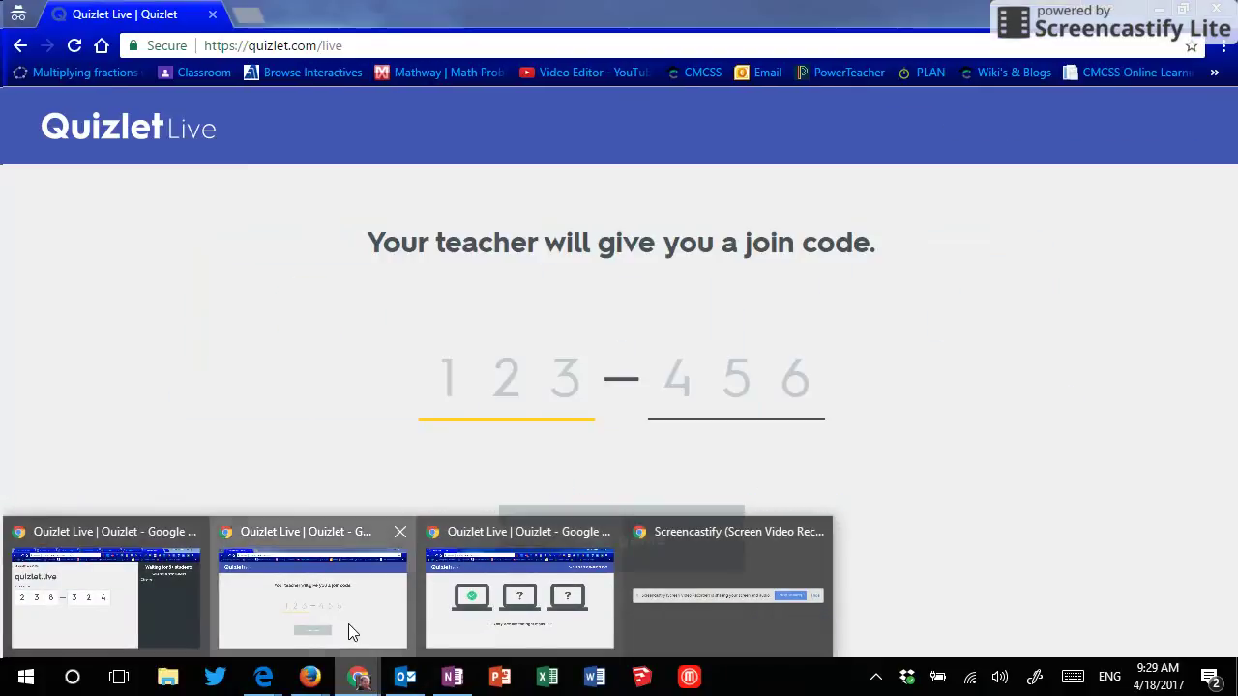
{"action": "type", "text": "23"}
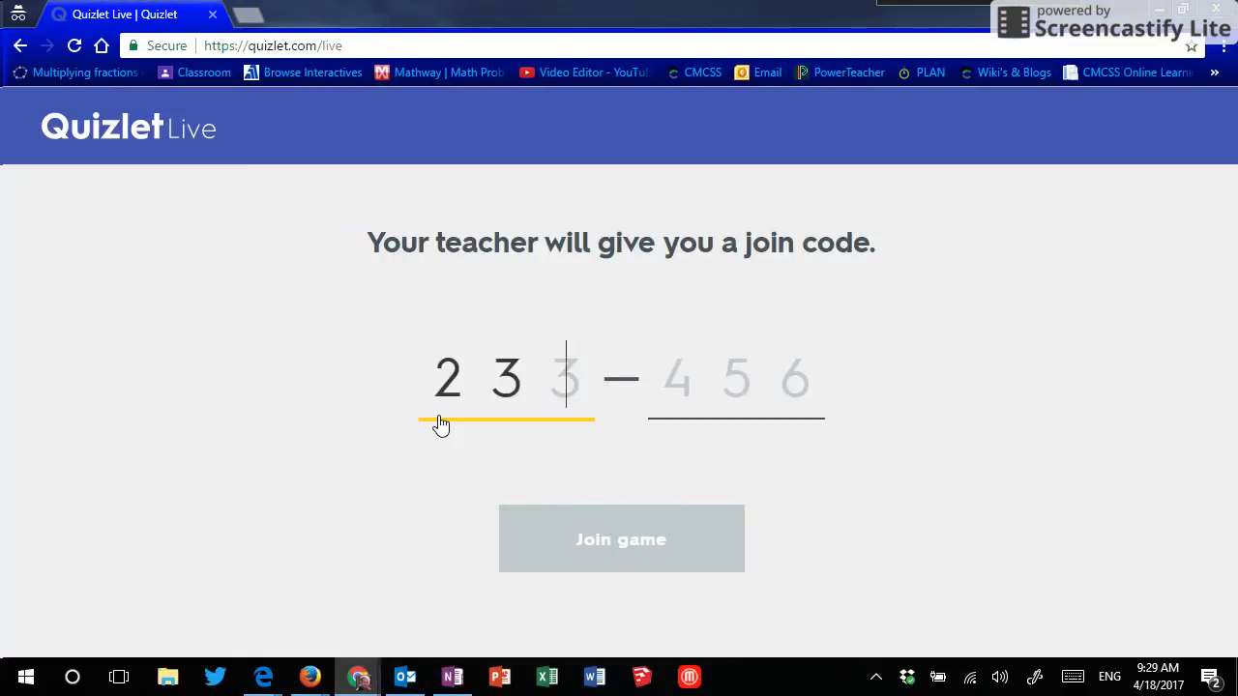
{"action": "type", "text": "8-"}
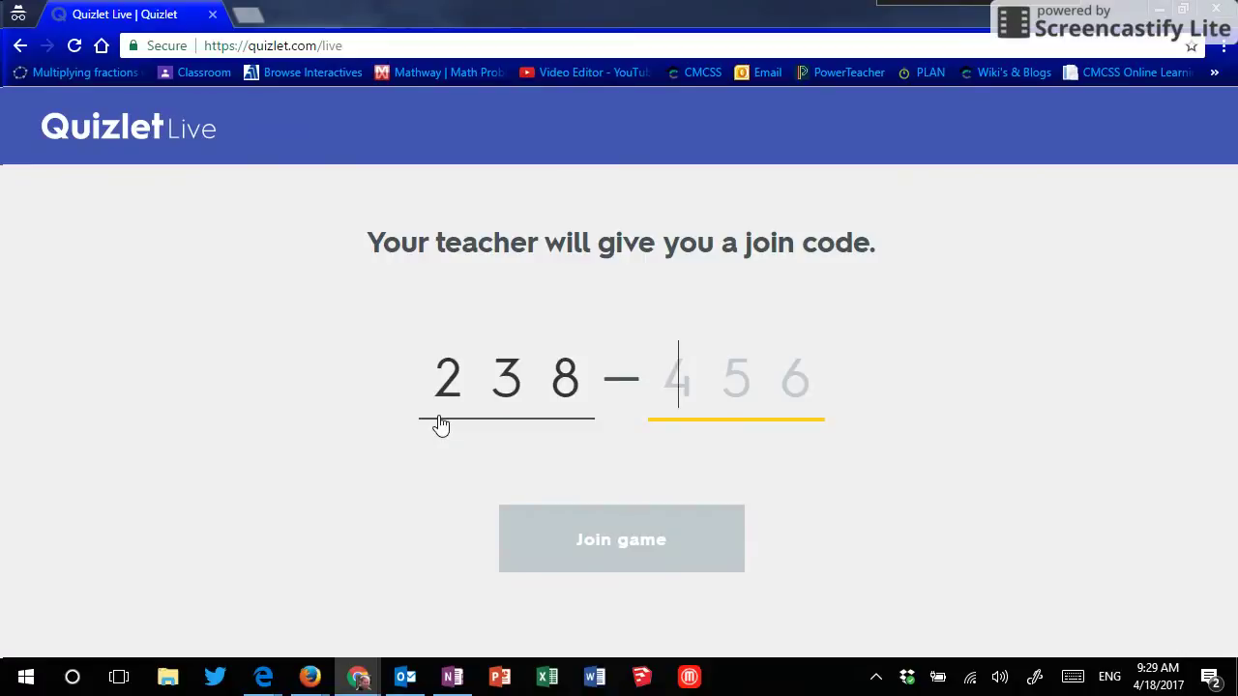
{"action": "type", "text": "324"}
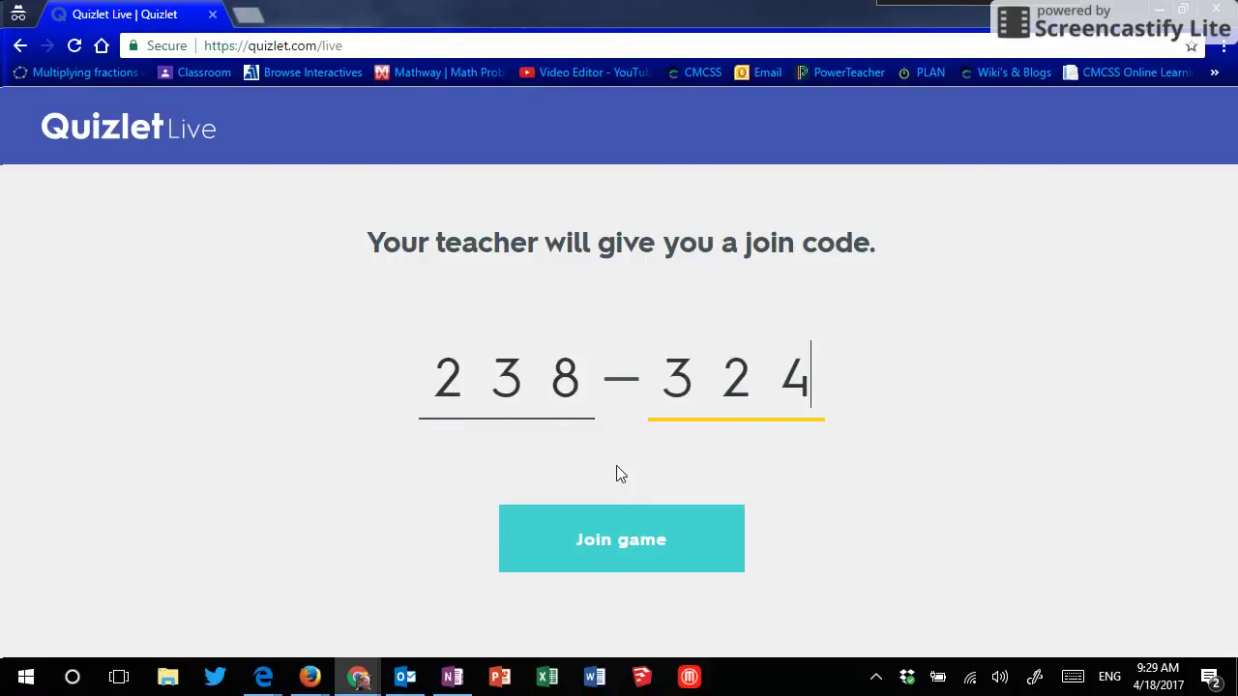
{"action": "left_click", "coordinate": [613, 517]}
{"action": "type", "text": "Ch"}
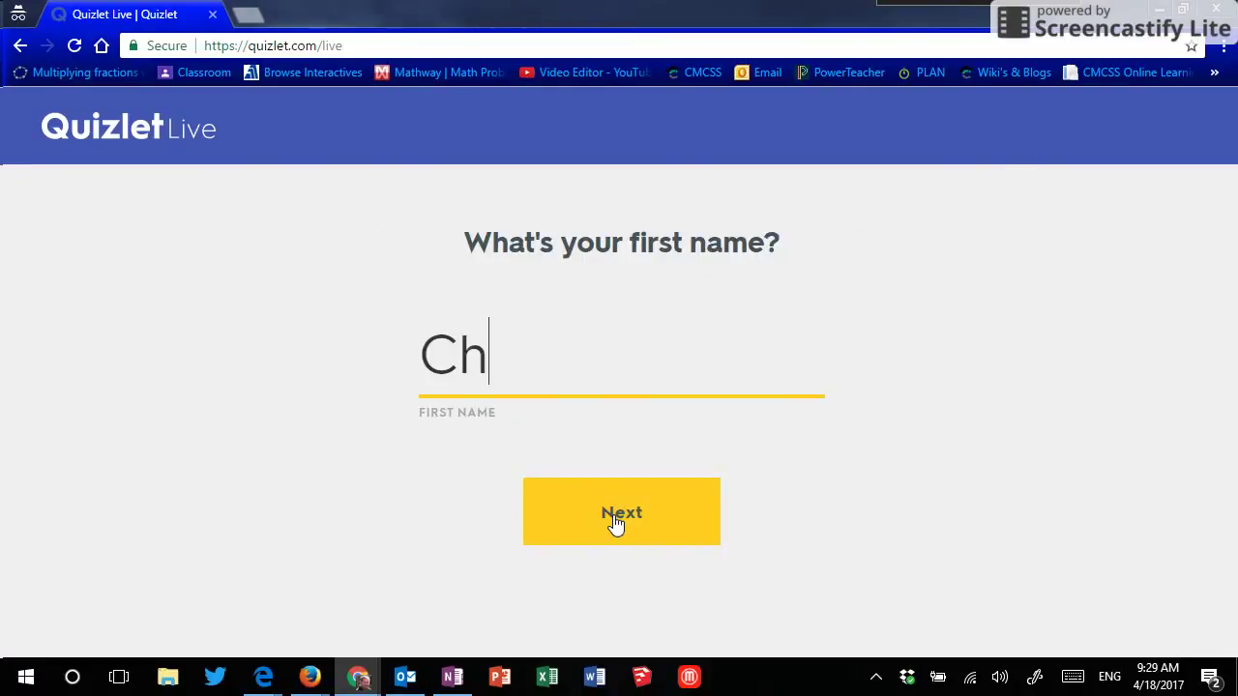
{"action": "type", "text": "rosm"}
{"action": "key", "text": "BackSpace"}
{"action": "key", "text": "BackSpace"}
{"action": "type", "text": "me"}
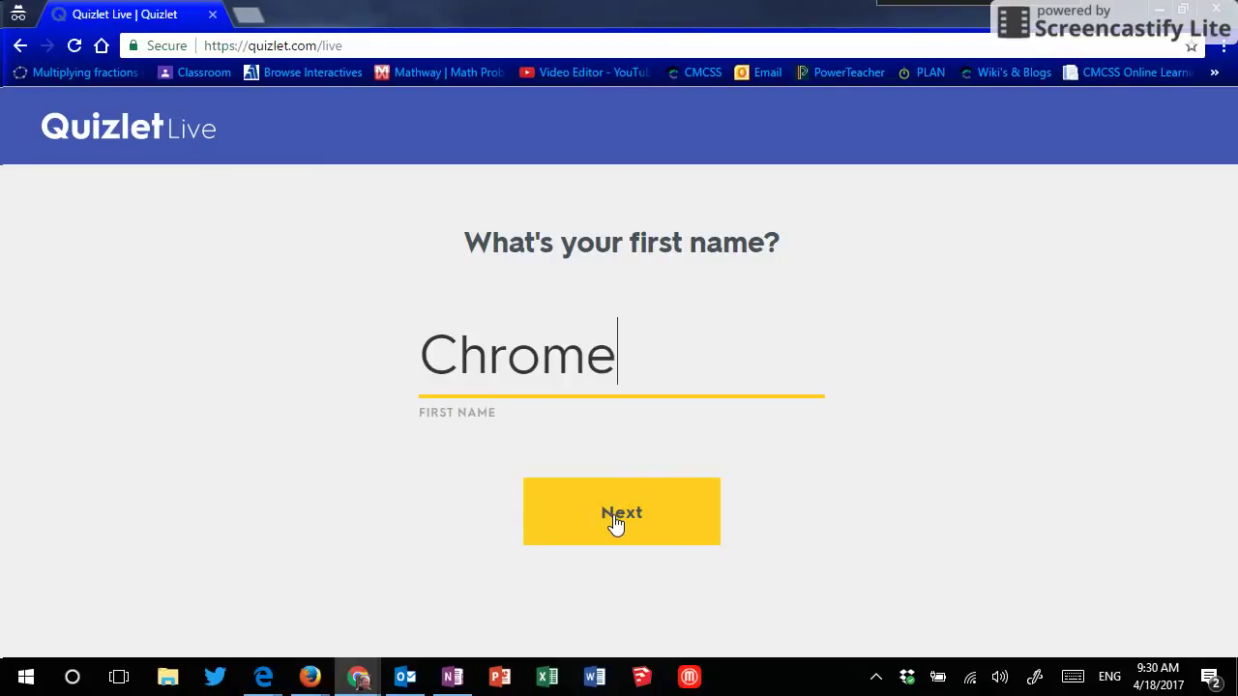
{"action": "type", "text": " Private"}
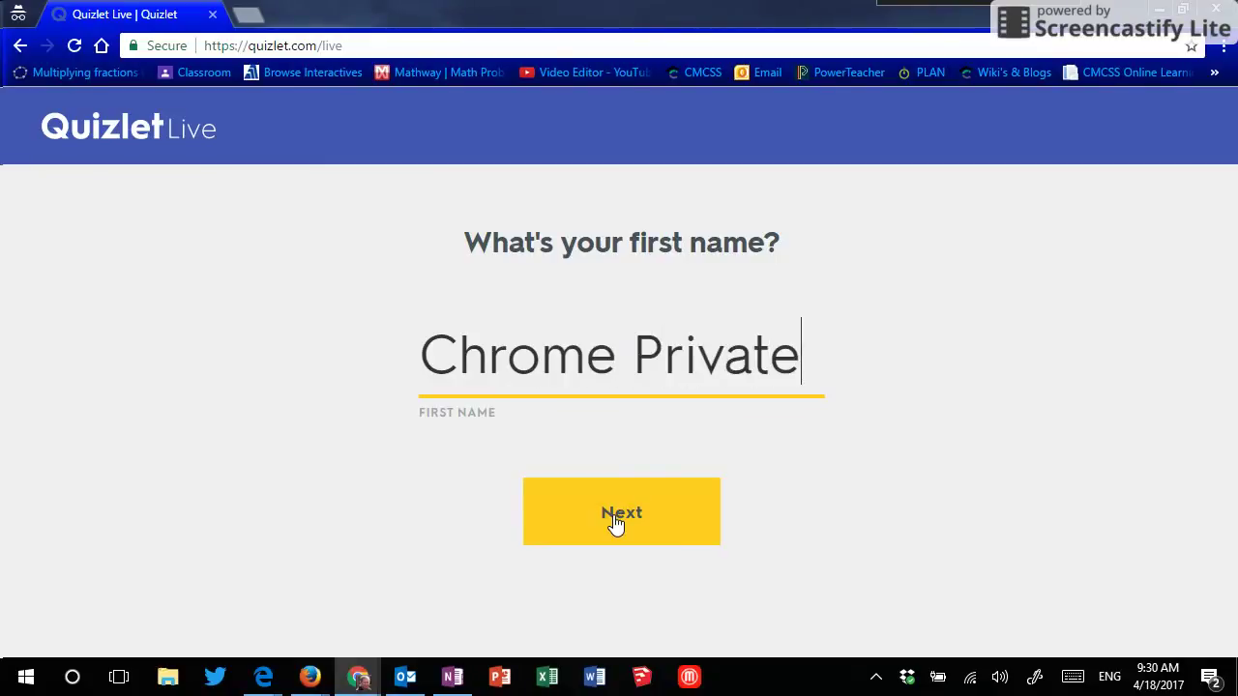
{"action": "left_click", "coordinate": [616, 523]}
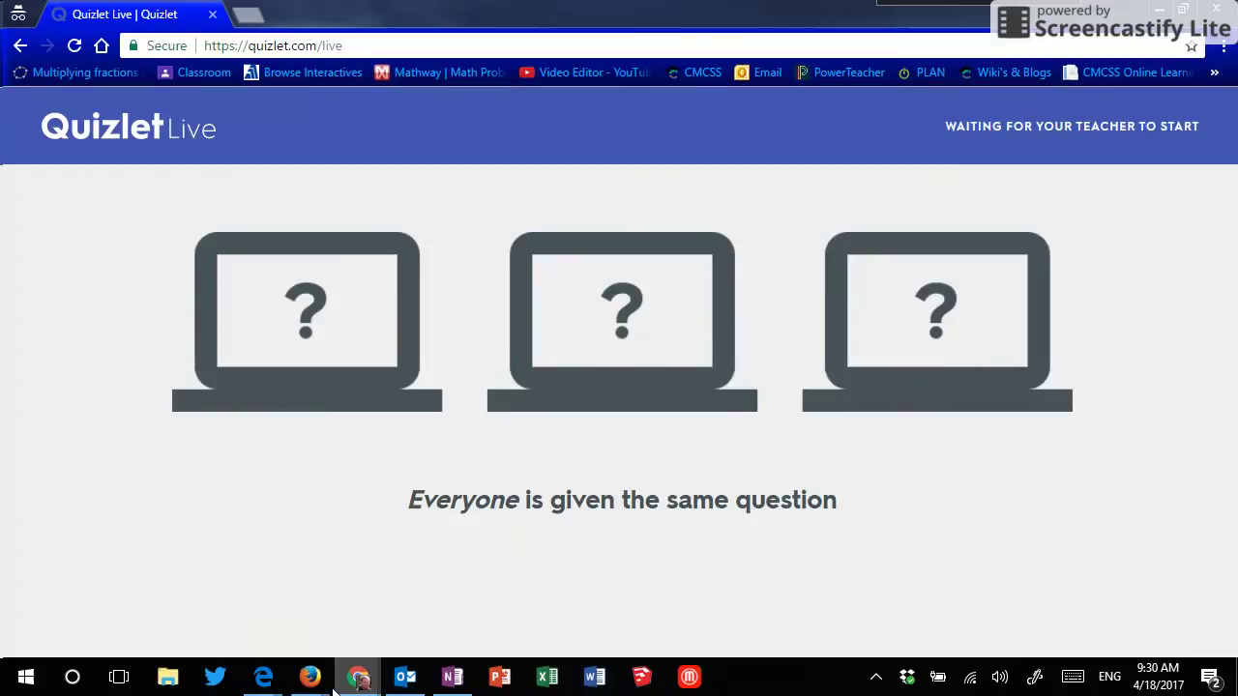
Step: From the first Firefox window, enter code 238-324 and join as 'Firefox'
{"action": "mouse_move", "coordinate": [300, 684]}
{"action": "left_click", "coordinate": [284, 628]}
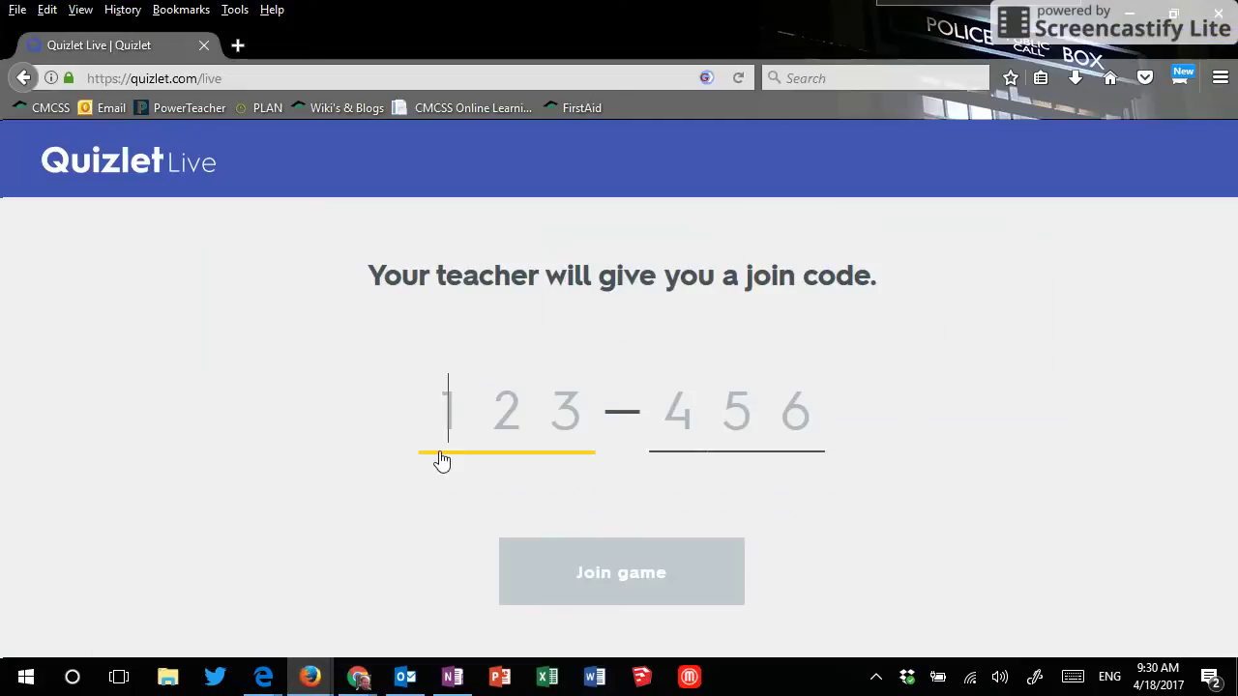
{"action": "type", "text": "238-"}
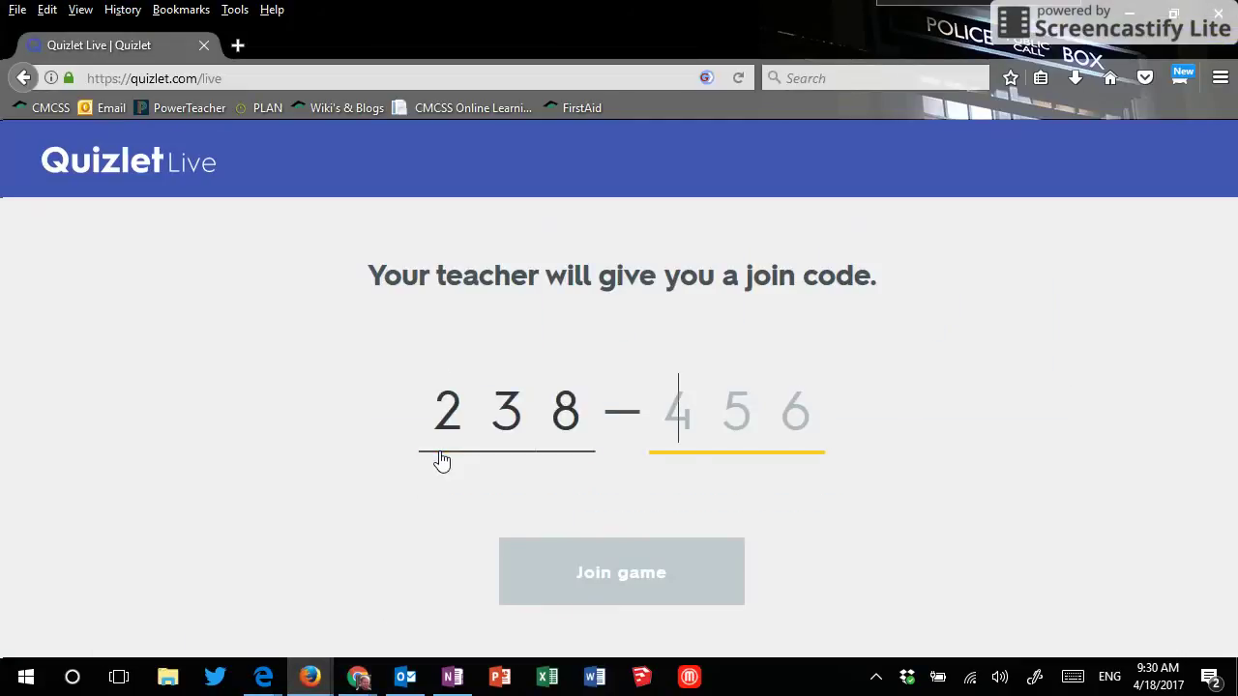
{"action": "type", "text": "324"}
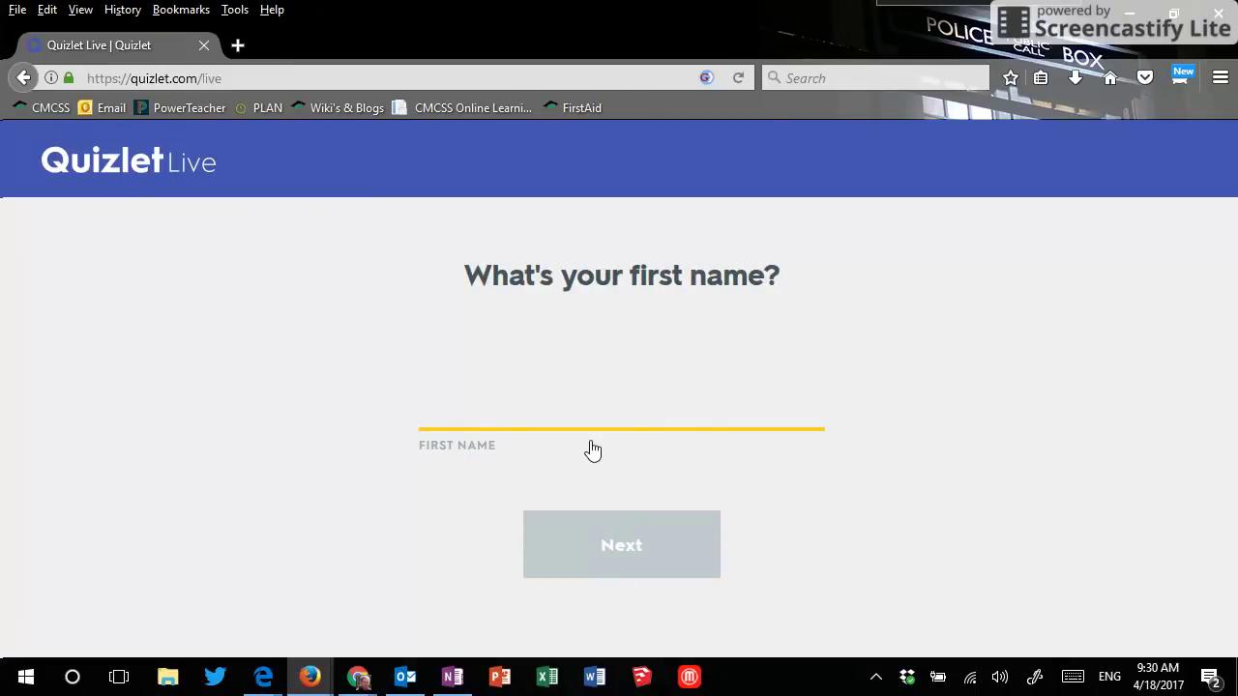
{"action": "type", "text": "Firefox"}
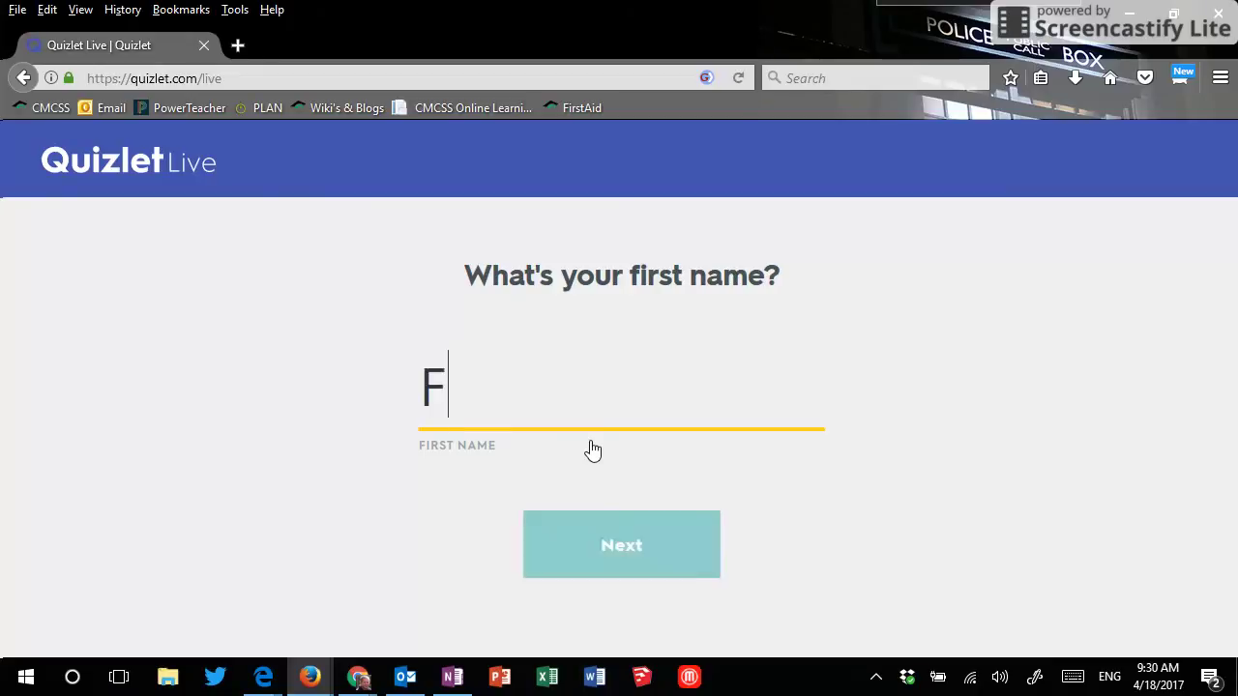
{"action": "left_click", "coordinate": [552, 550]}
Step: From the second Firefox window, enter code 238-324 and join as 'Firefox Private'
{"action": "mouse_move", "coordinate": [311, 685]}
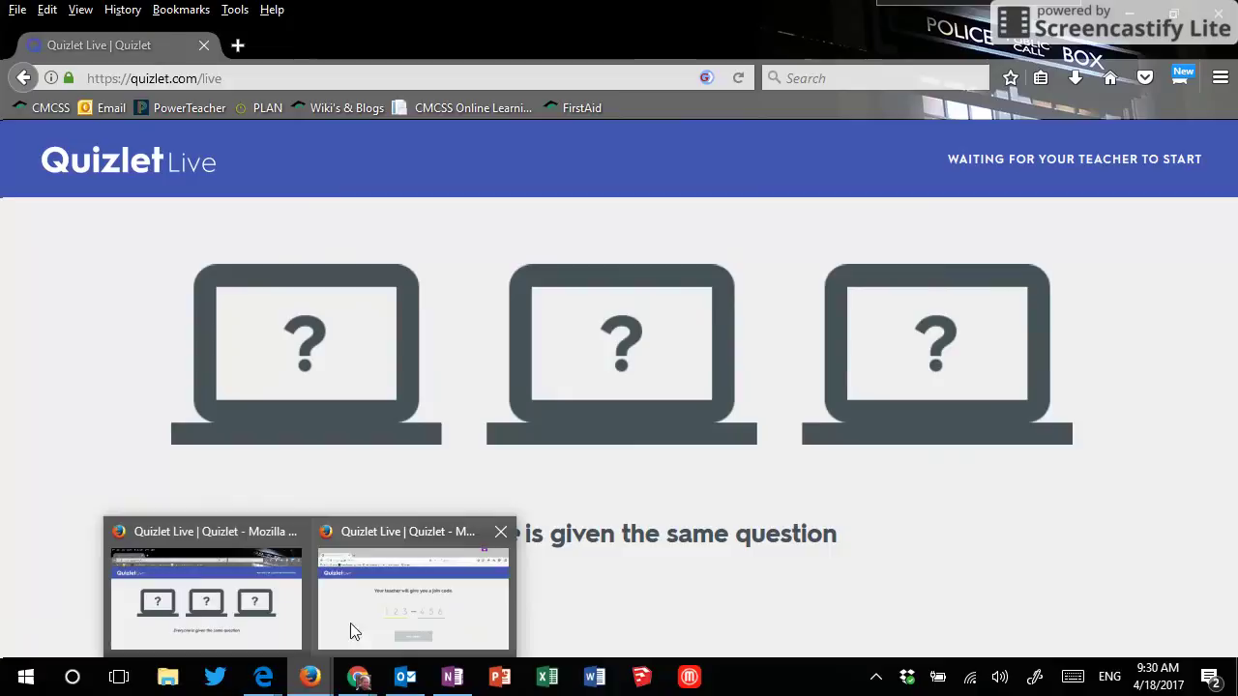
{"action": "left_click", "coordinate": [354, 617]}
{"action": "type", "text": "238-324"}
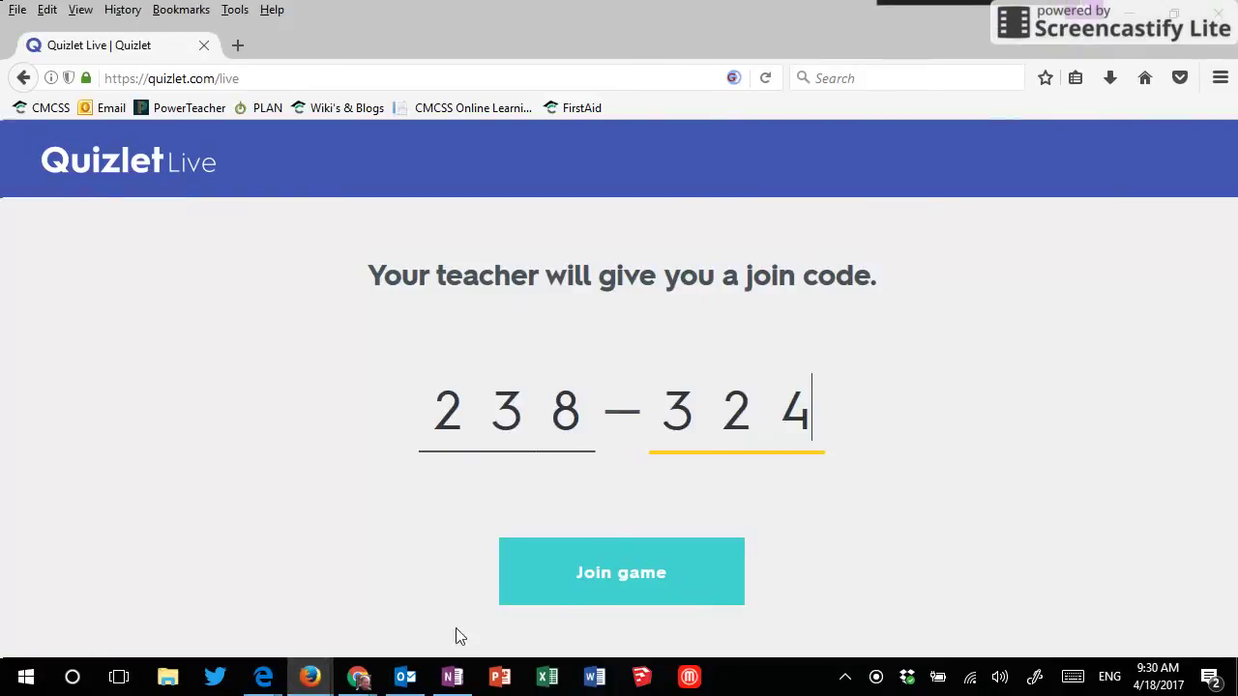
{"action": "left_click", "coordinate": [592, 582]}
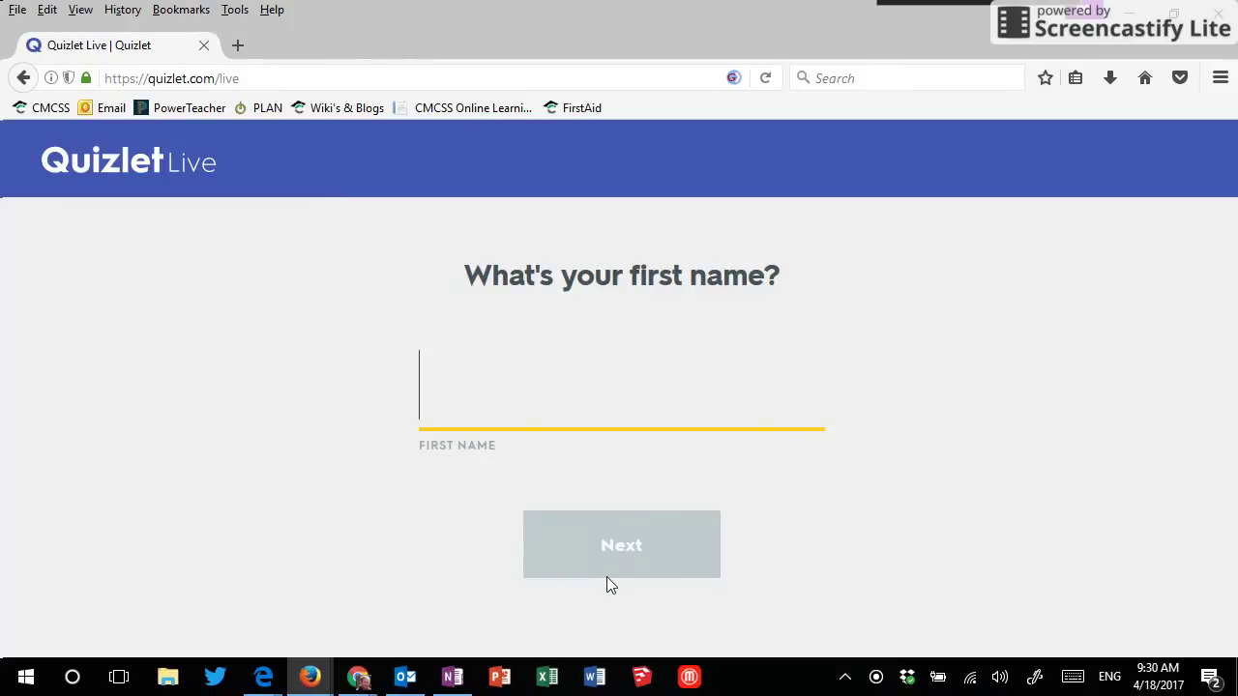
{"action": "type", "text": "Fire"}
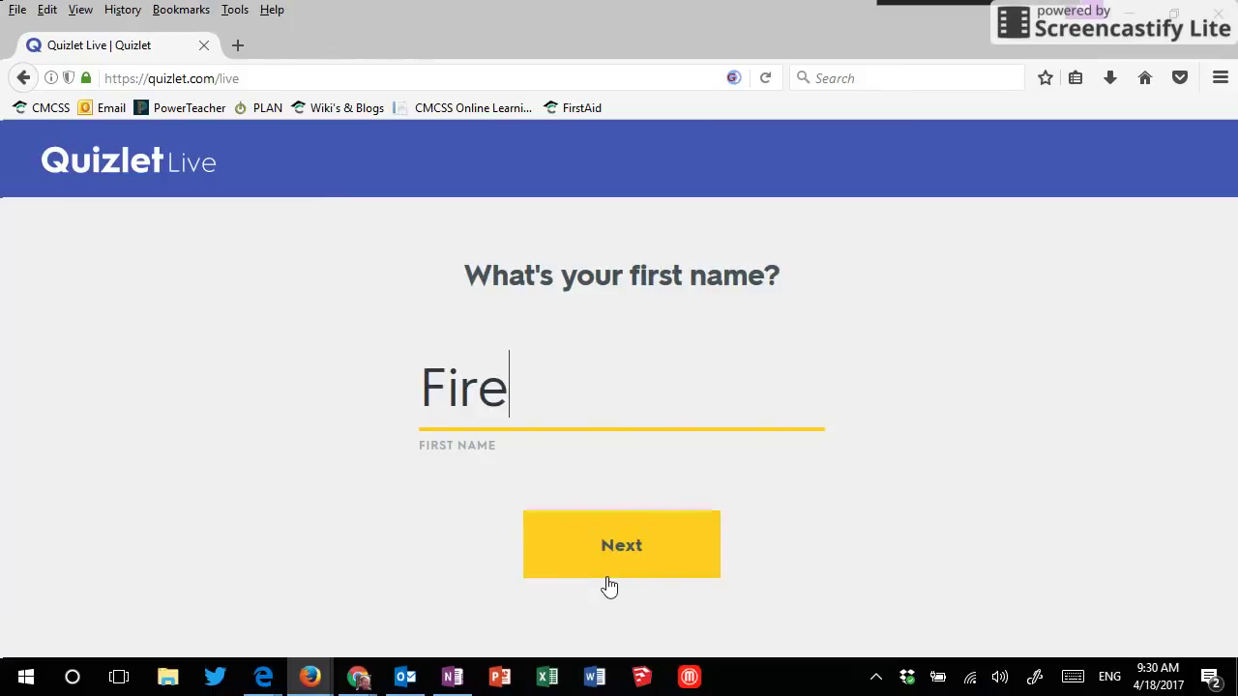
{"action": "type", "text": "fow"}
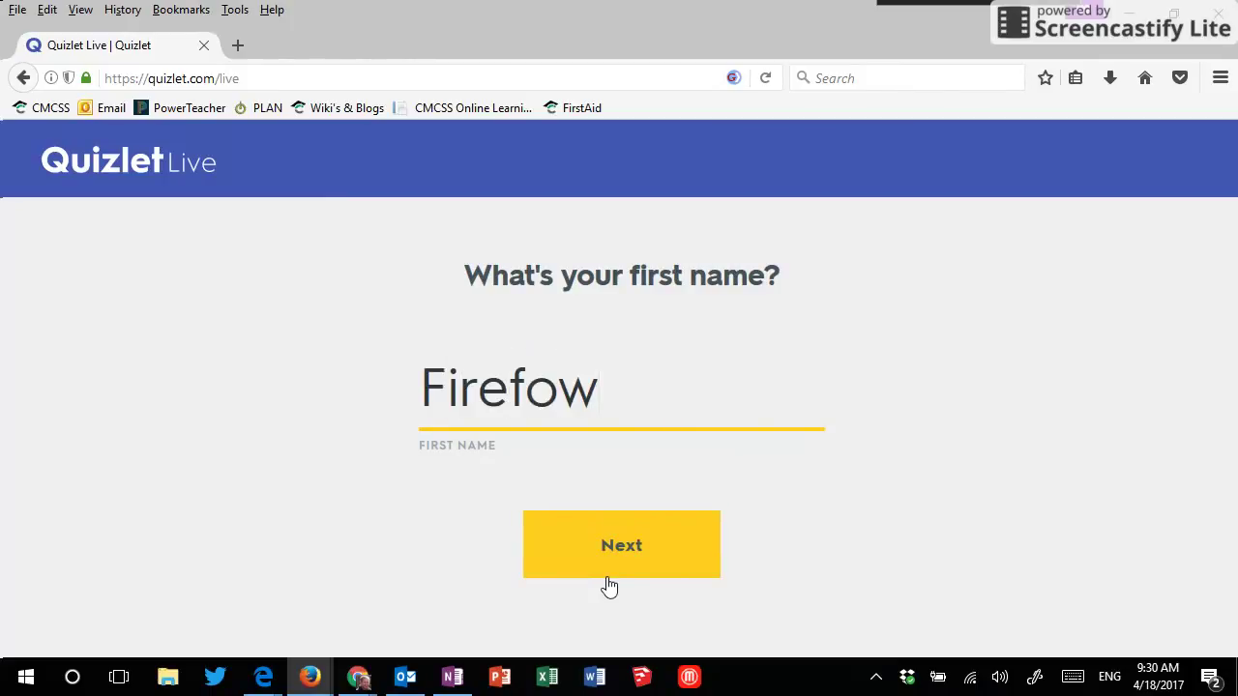
{"action": "key", "text": "BackSpace"}
{"action": "type", "text": "x Priv"}
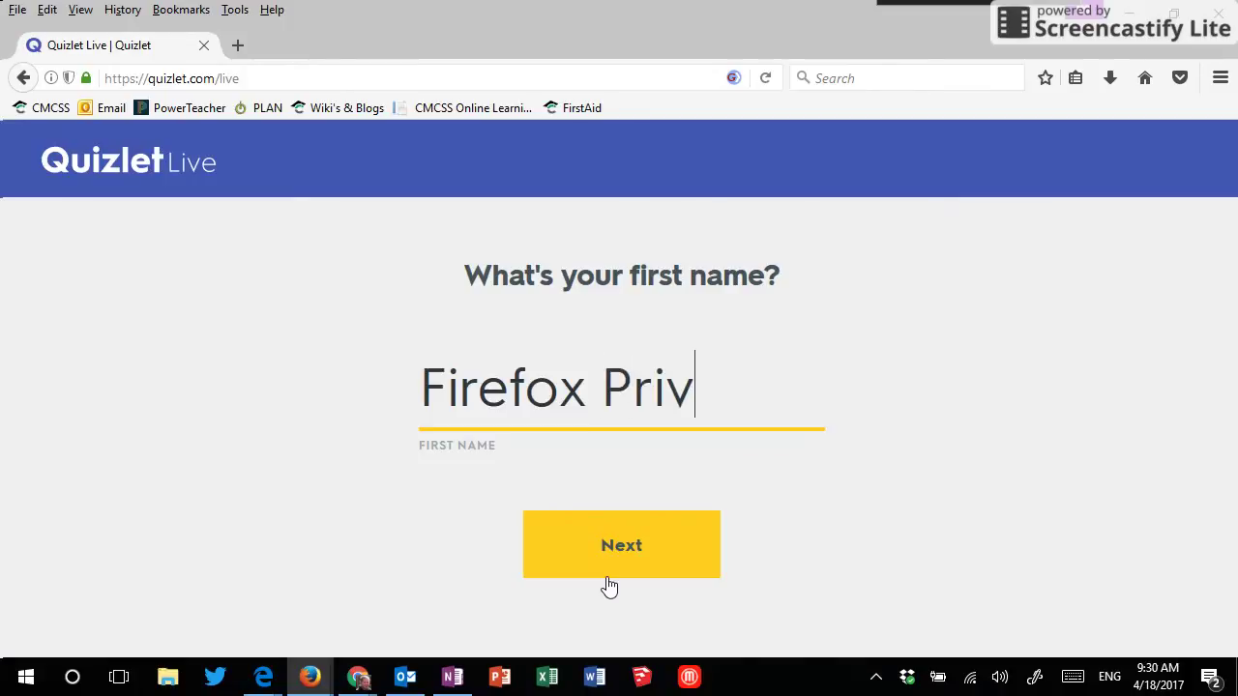
{"action": "type", "text": "atre]]"}
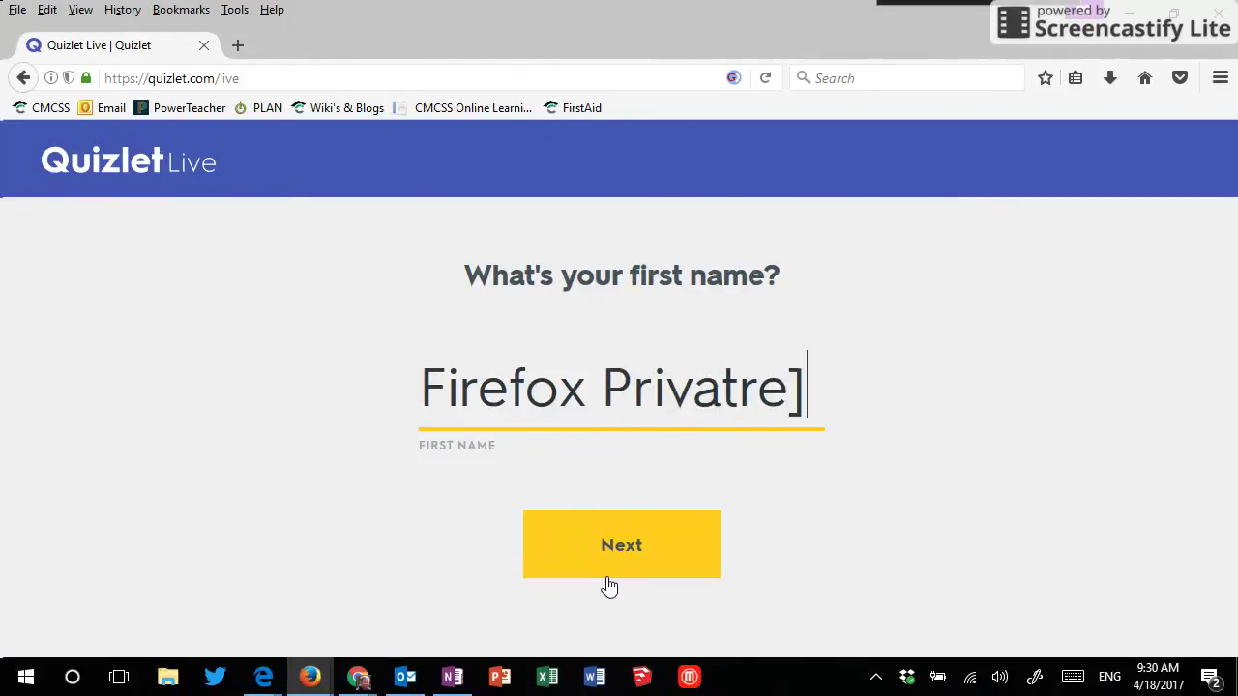
{"action": "key", "text": "BackSpace"}
{"action": "key", "text": "BackSpace"}
{"action": "key", "text": "BackSpace"}
{"action": "key", "text": "BackSpace"}
{"action": "type", "text": "e"}
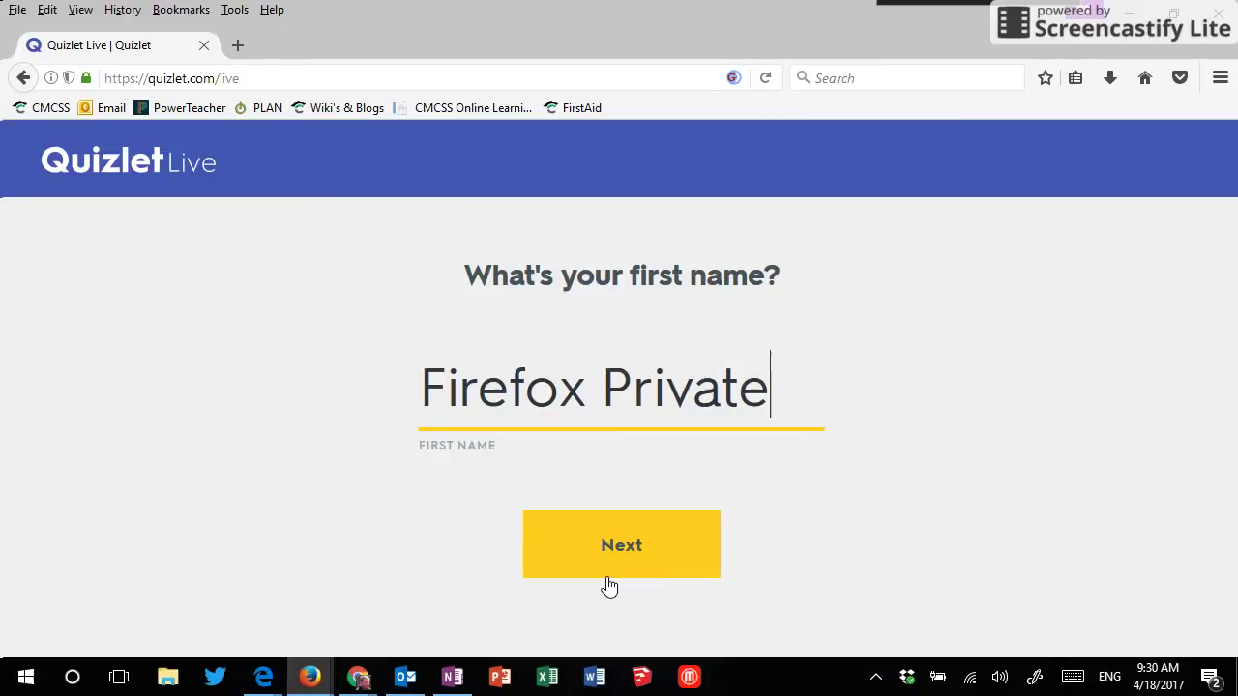
{"action": "left_click", "coordinate": [628, 545]}
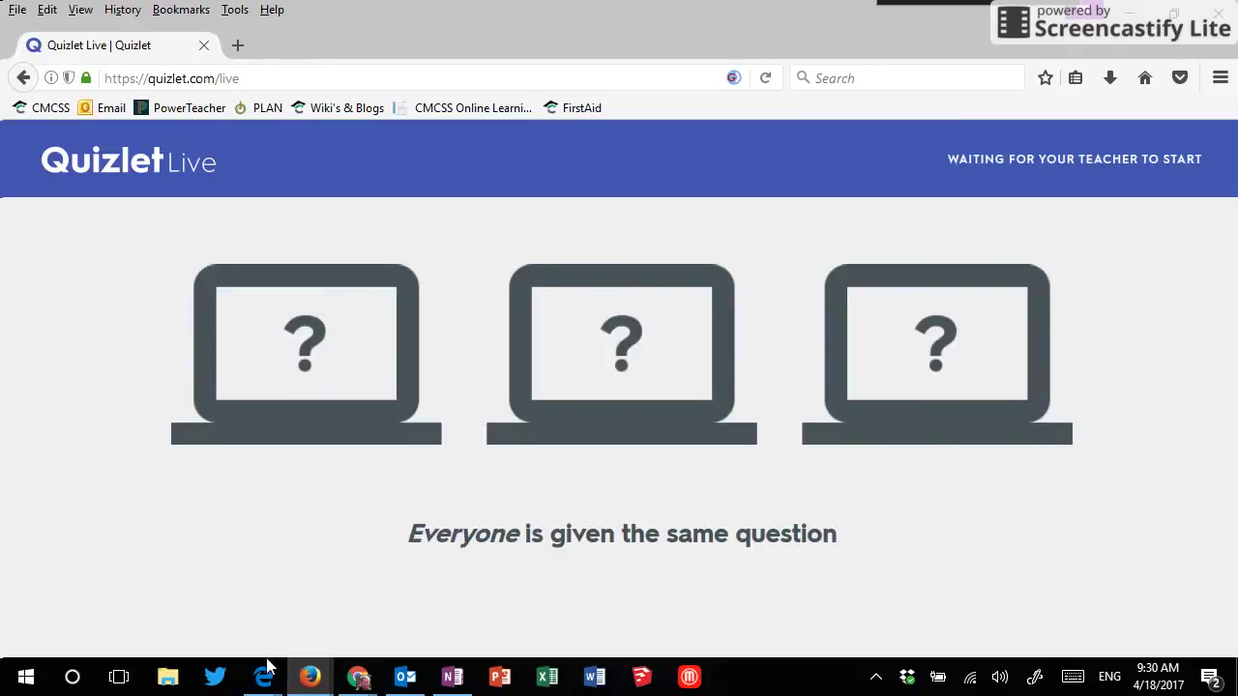
Step: From the Edge window, enter code 238324 and join as 'Edge'
{"action": "mouse_move", "coordinate": [268, 668]}
{"action": "left_click", "coordinate": [218, 566]}
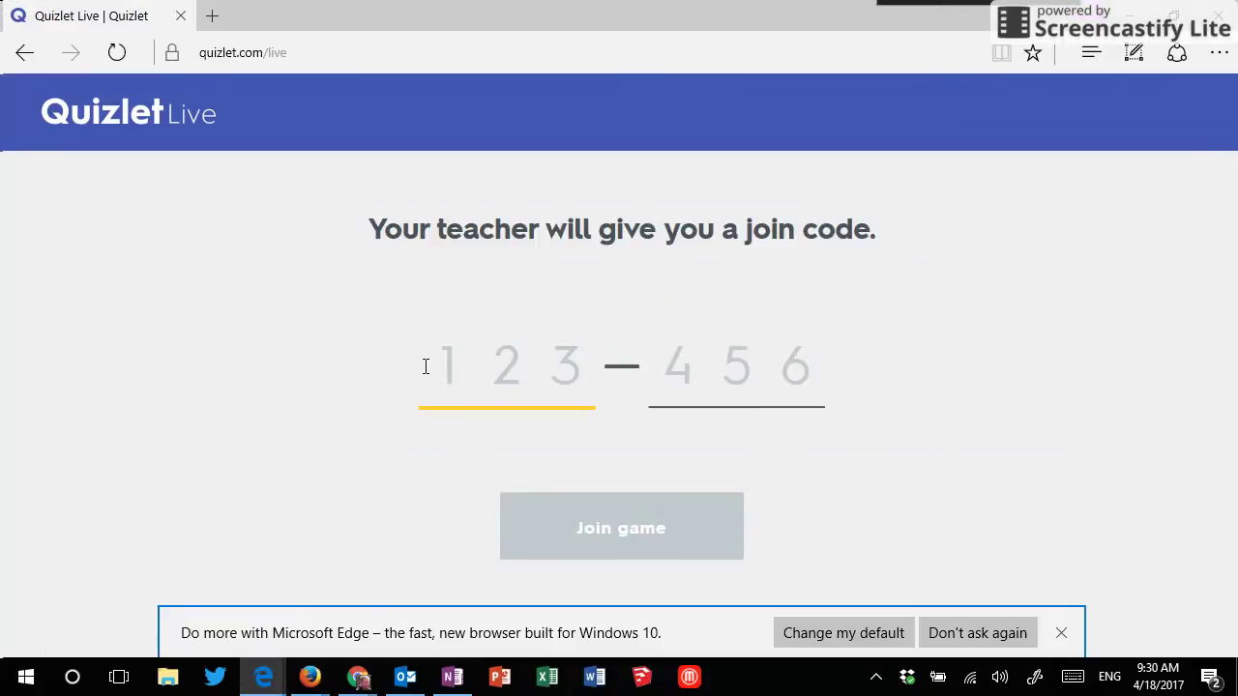
{"action": "type", "text": "238324"}
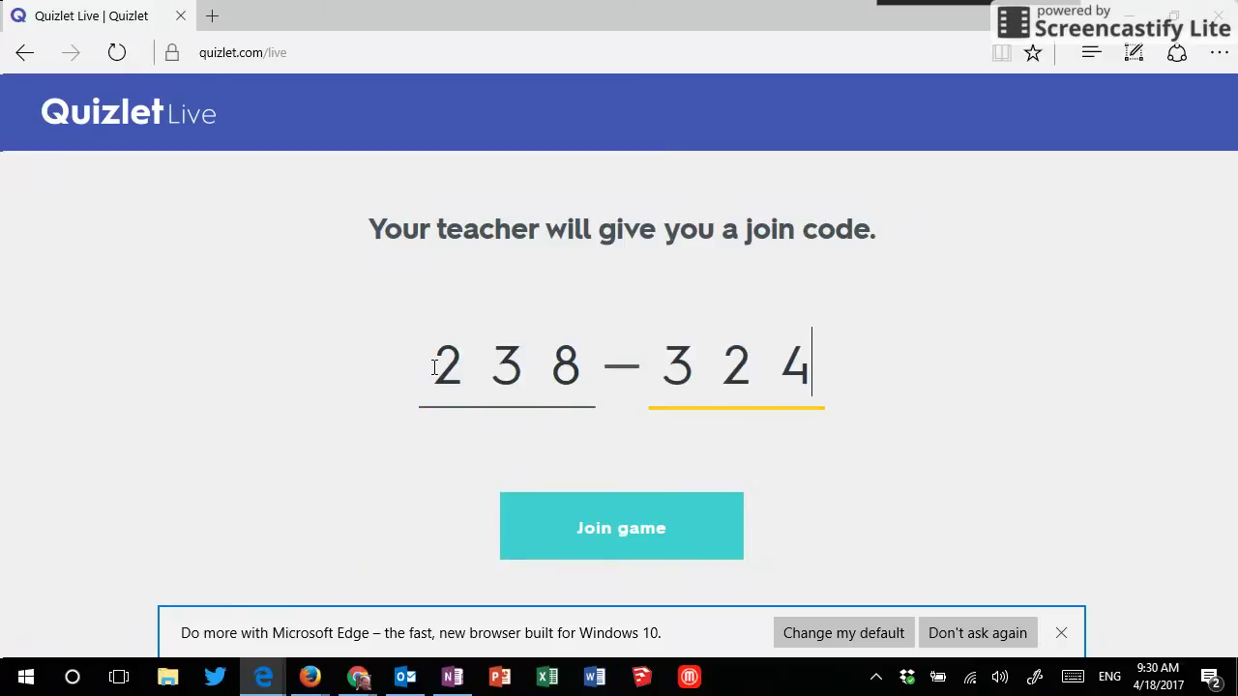
{"action": "key", "text": "Return"}
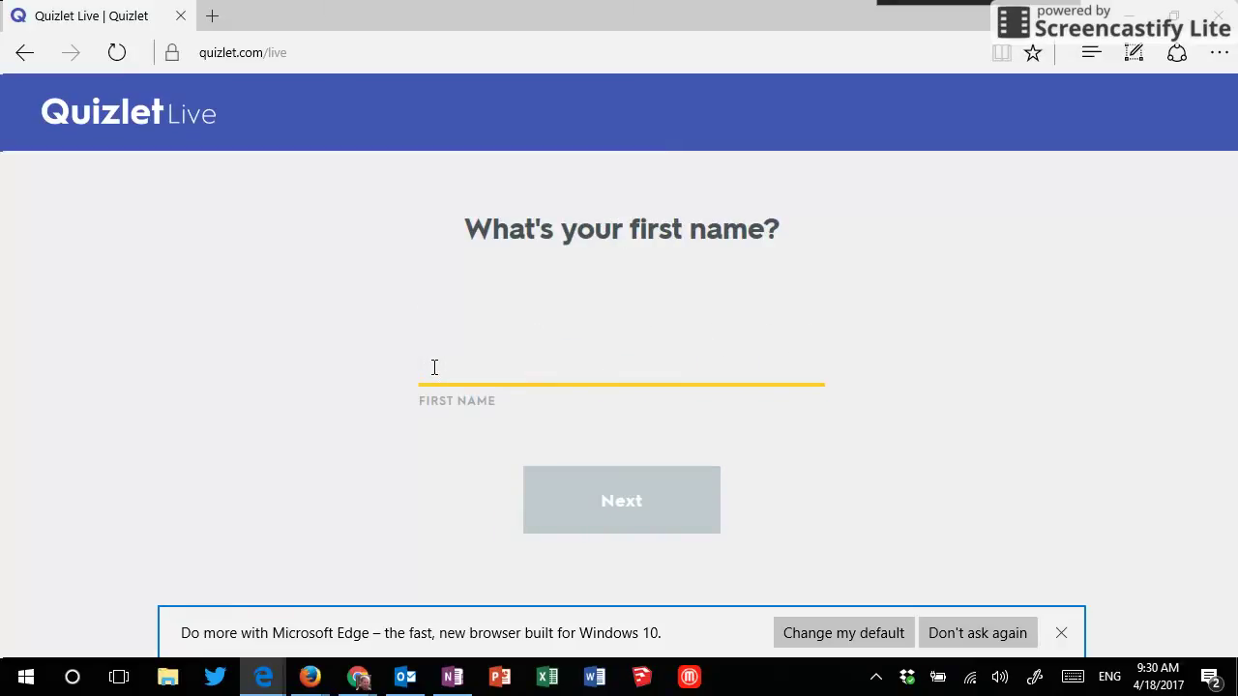
{"action": "type", "text": "Edge"}
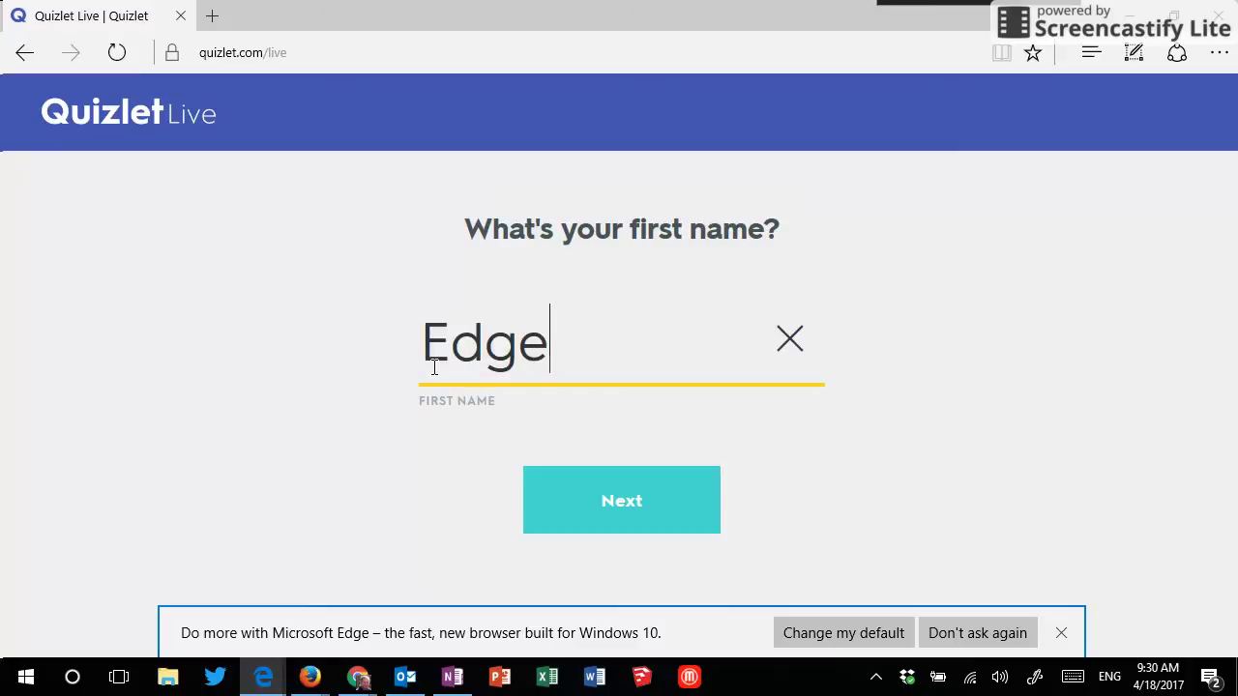
{"action": "key", "text": "Return"}
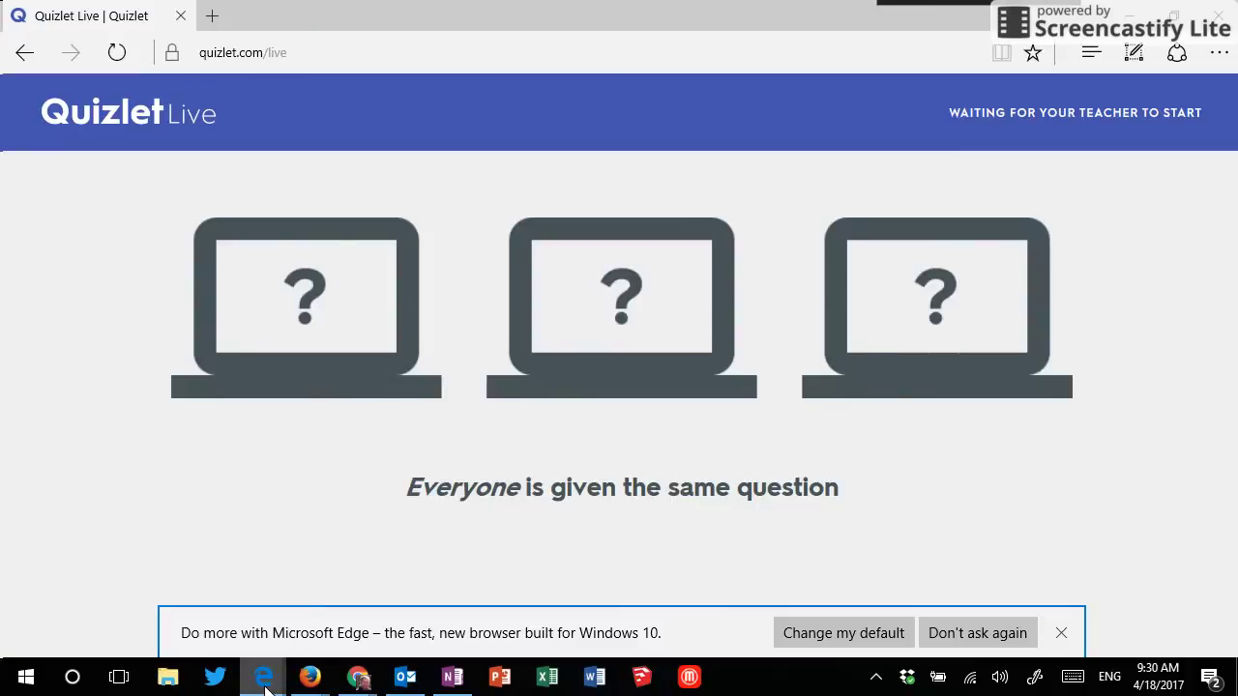
{"action": "mouse_move", "coordinate": [266, 689]}
{"action": "left_click", "coordinate": [312, 598]}
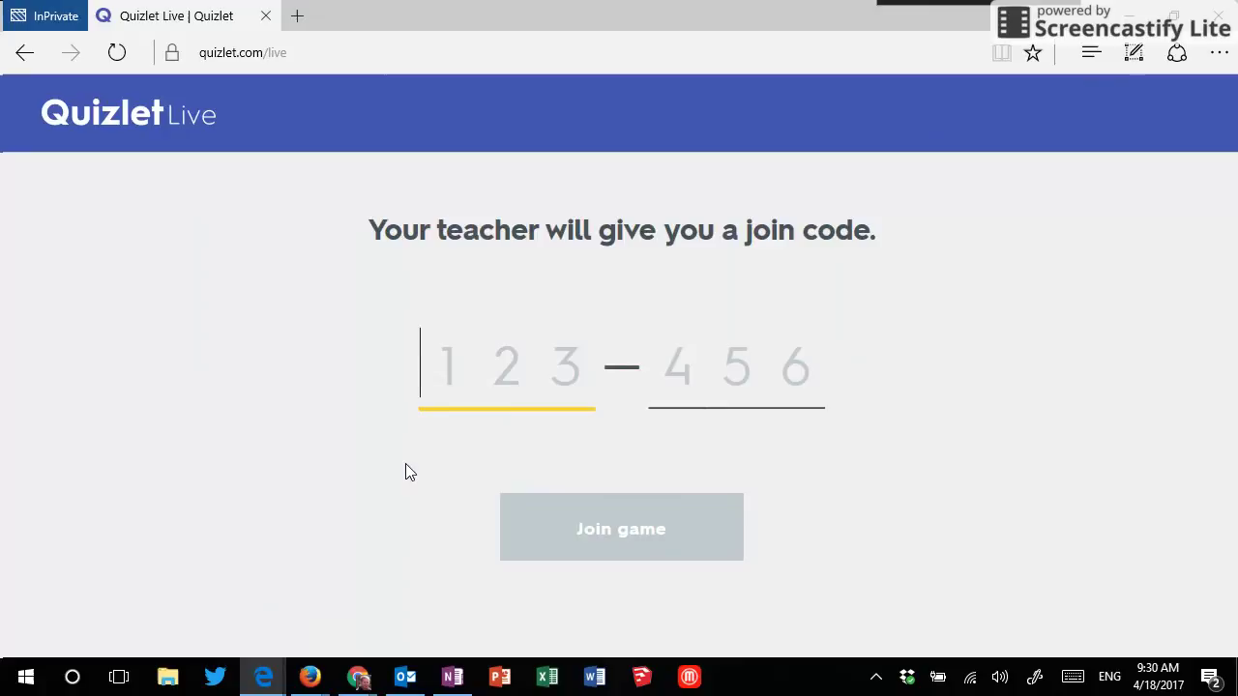
{"action": "key", "text": "e"}
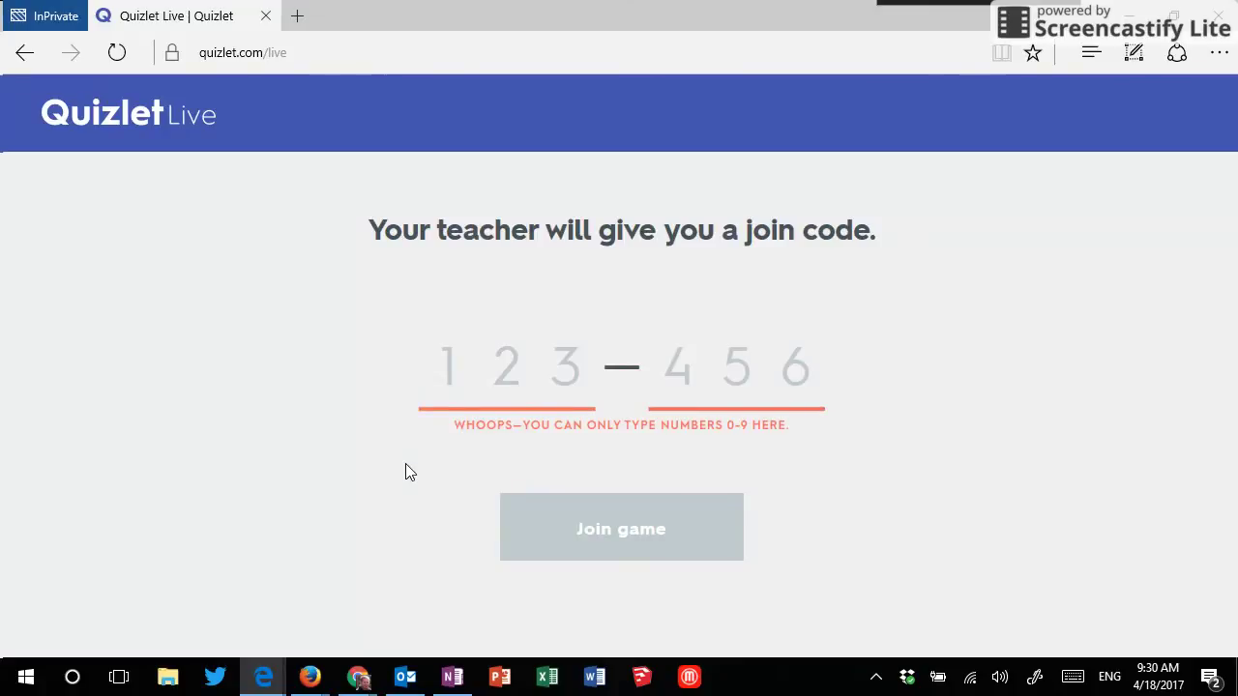
{"action": "type", "text": "2383"}
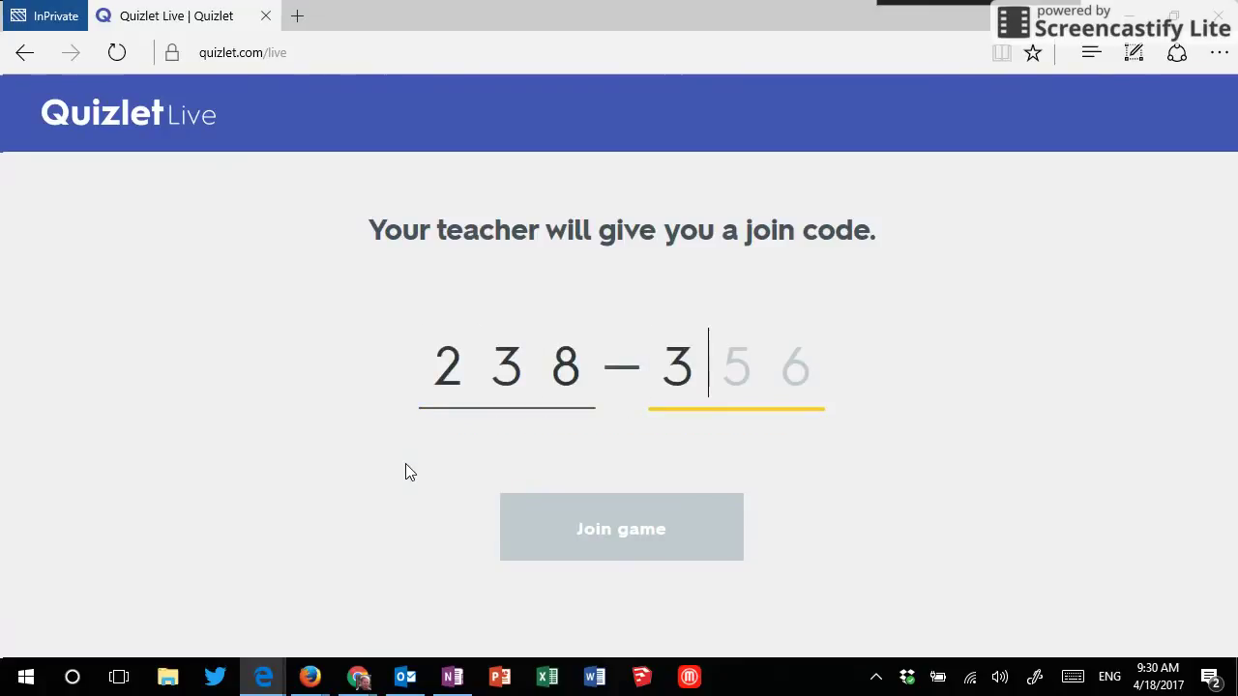
{"action": "type", "text": "24E"}
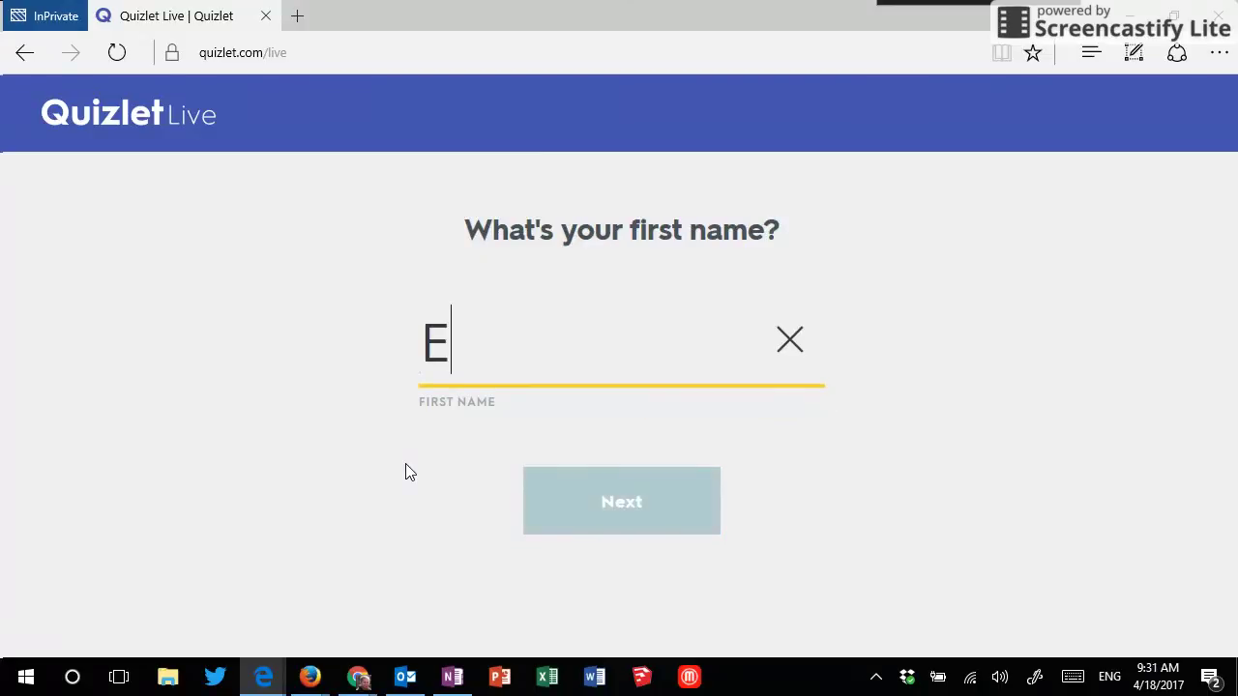
{"action": "type", "text": "dge Private"}
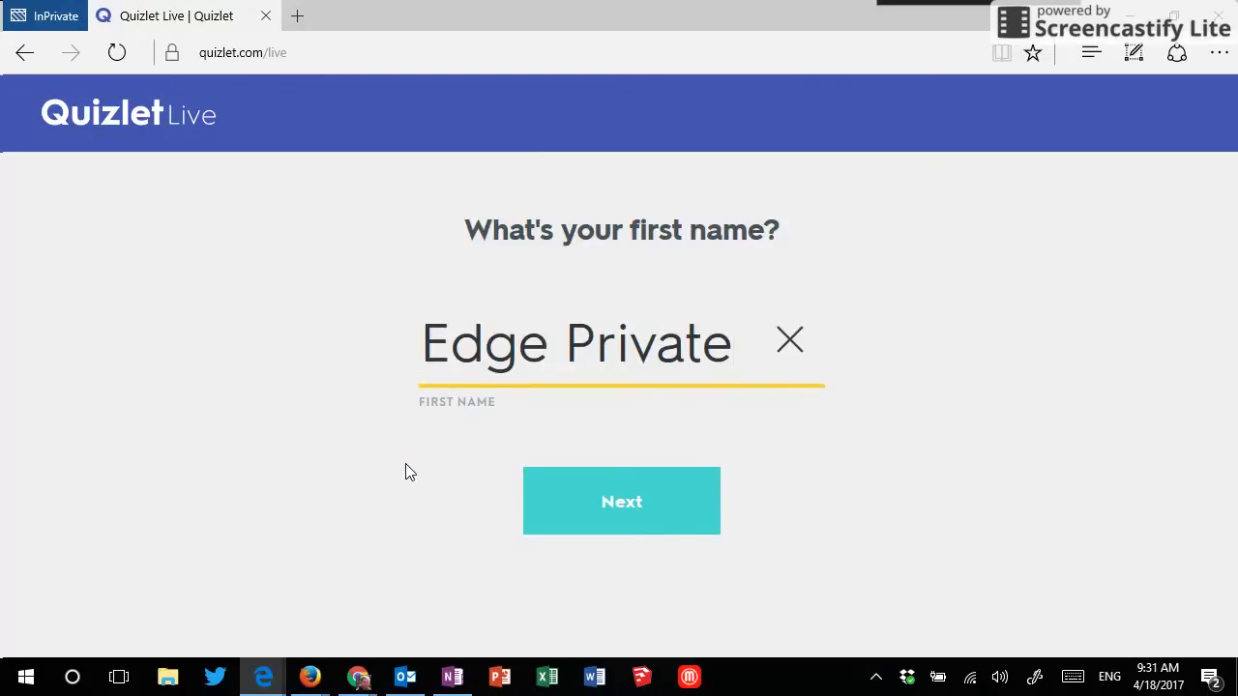
{"action": "key", "text": "Return"}
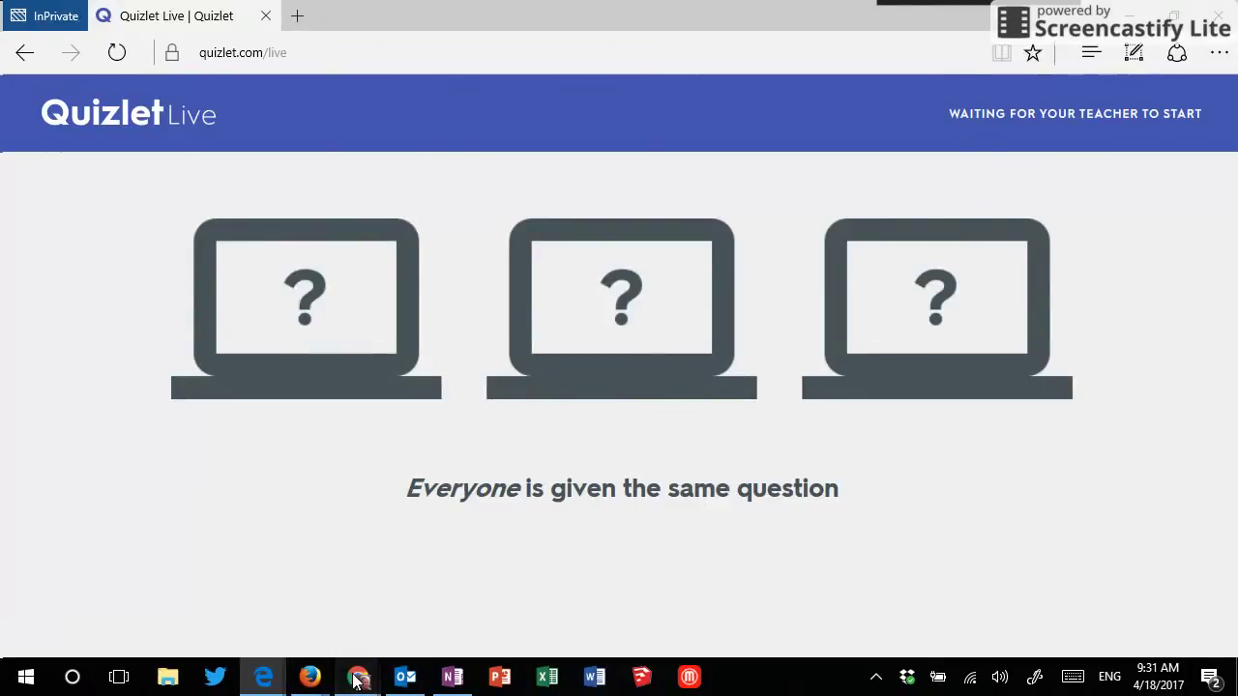
Step: In the teacher window, create the six-student game and shuffle into Frogs and Bald Eagles
{"action": "mouse_move", "coordinate": [358, 677]}
{"action": "left_click", "coordinate": [116, 596]}
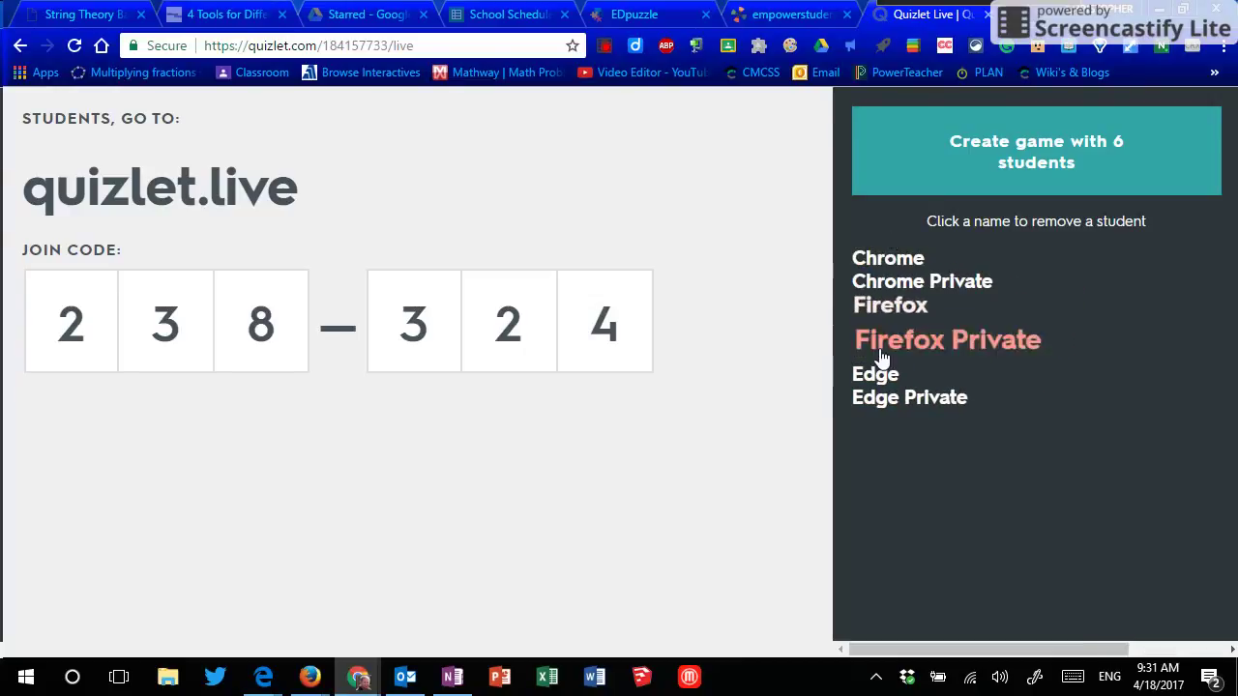
{"action": "left_click", "coordinate": [1027, 188]}
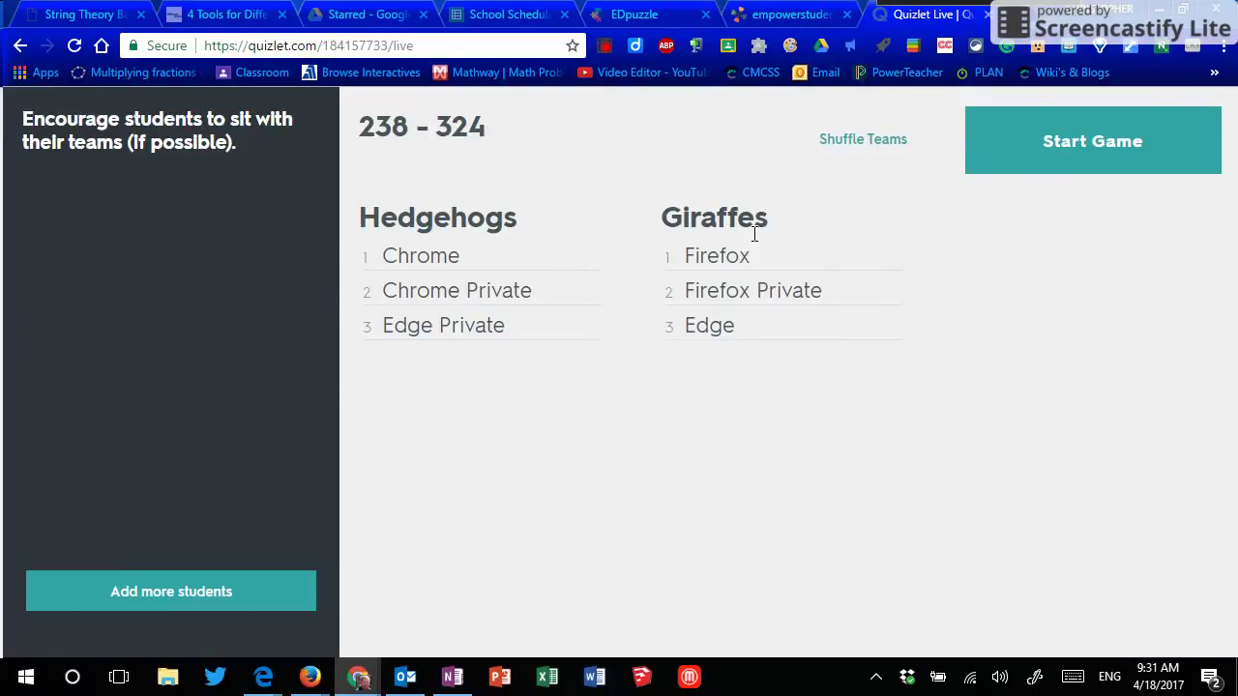
{"action": "left_click", "coordinate": [853, 159]}
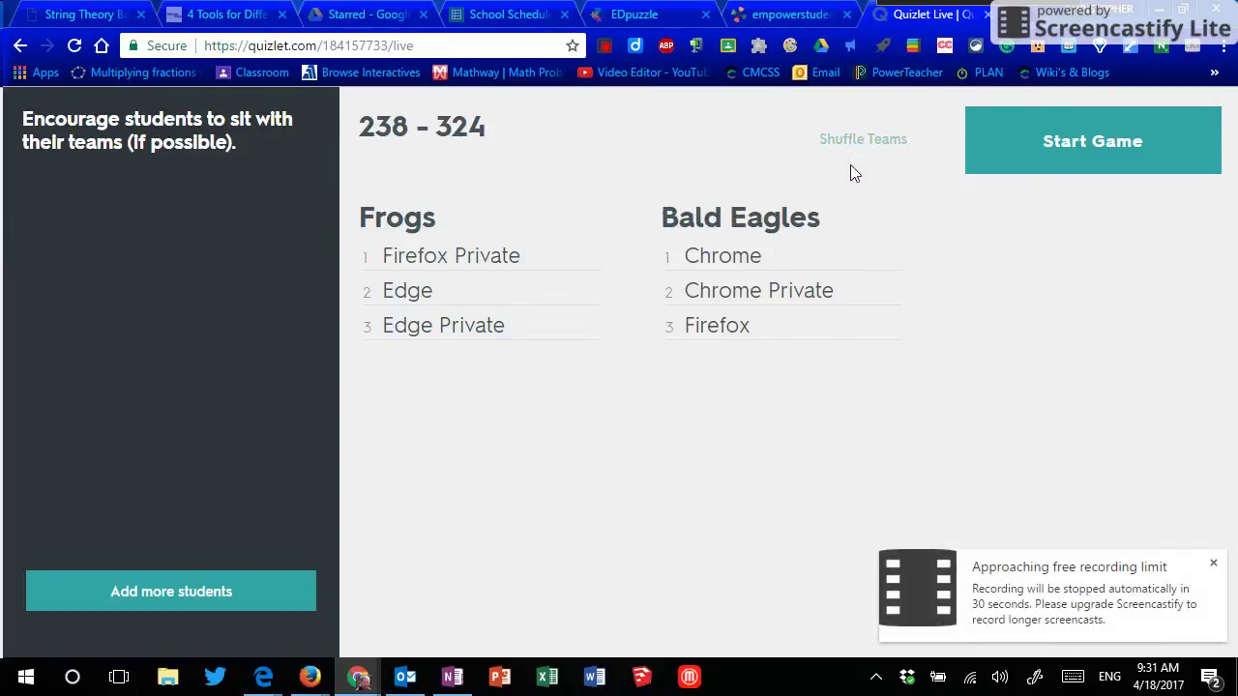
Step: Start the game and, as the Edge student, answer 'President as Legislative Leader', which is wrong
{"action": "left_click", "coordinate": [1038, 183]}
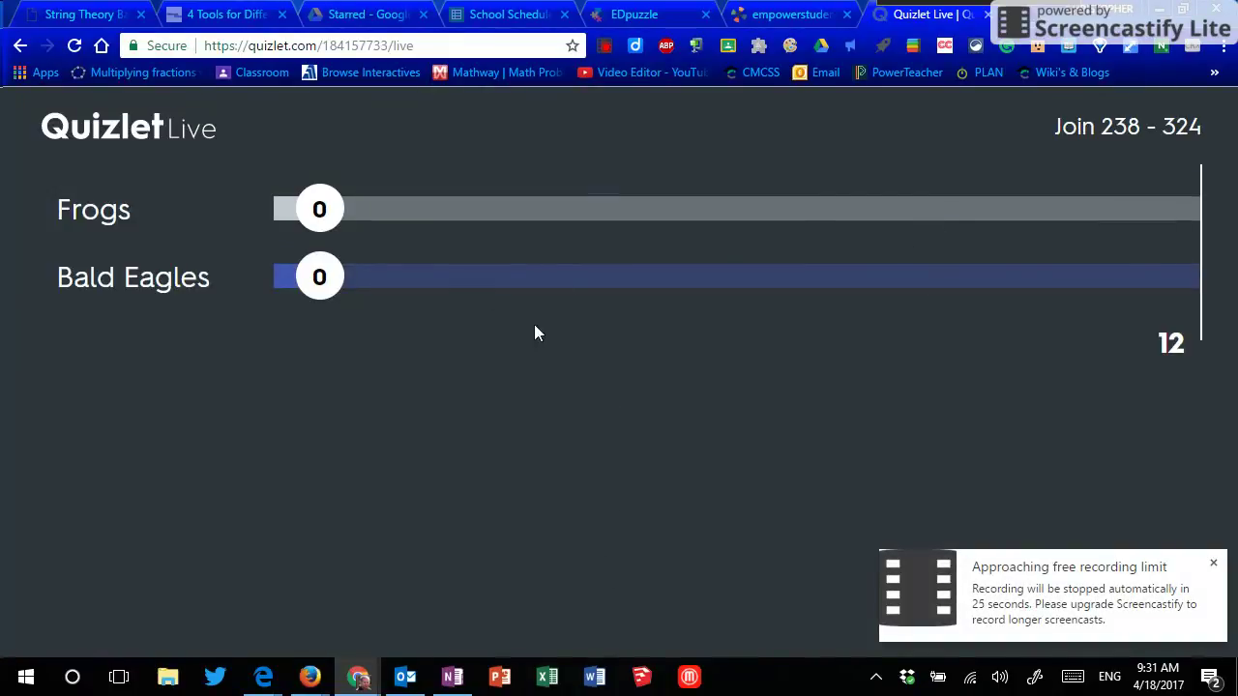
{"action": "mouse_move", "coordinate": [256, 670]}
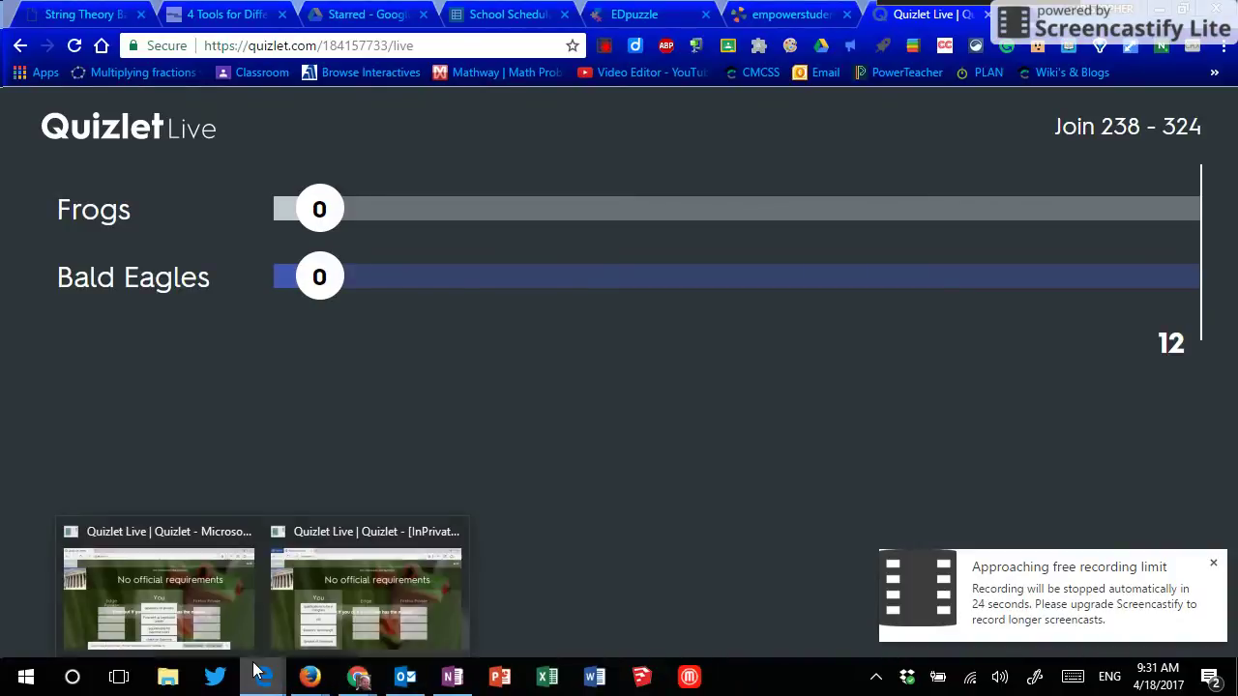
{"action": "left_click", "coordinate": [227, 618]}
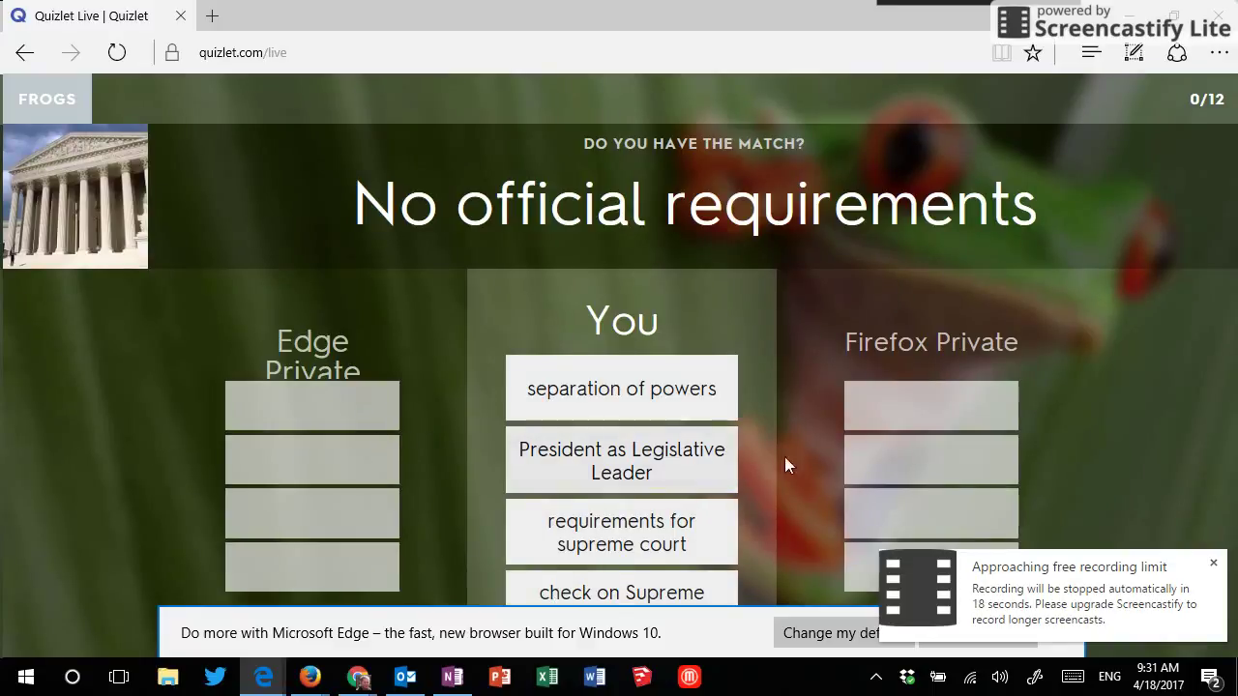
{"action": "left_click", "coordinate": [714, 472]}
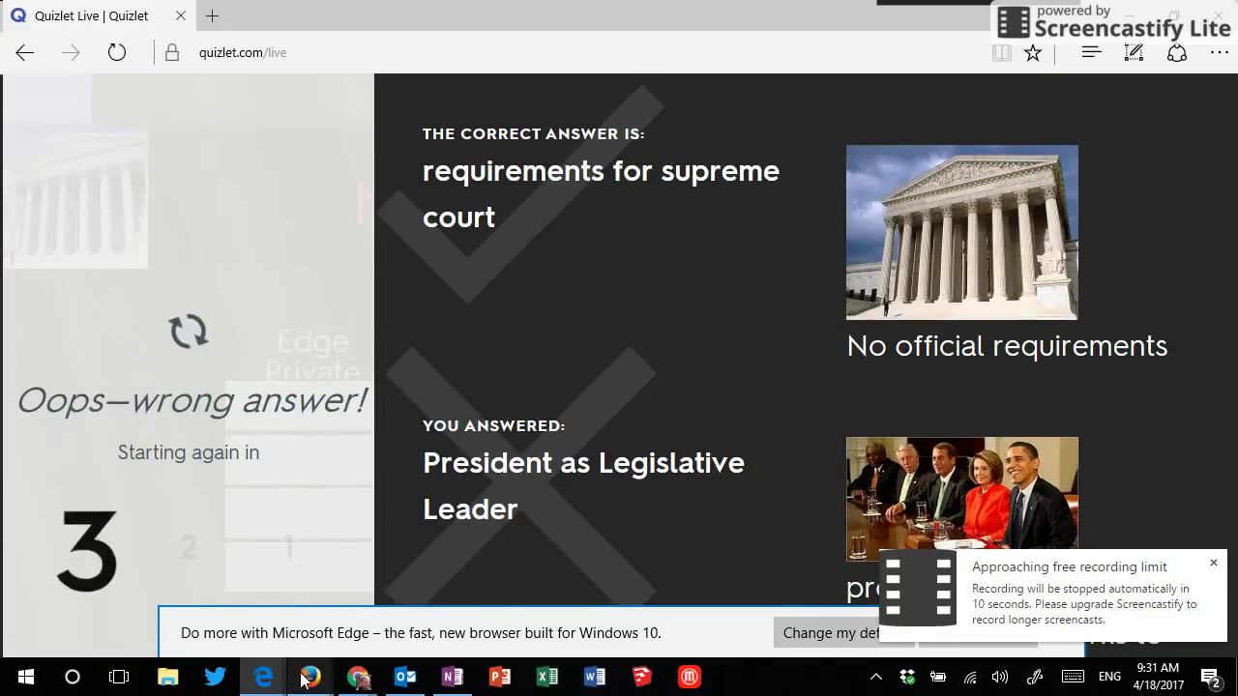
{"action": "mouse_move", "coordinate": [309, 678]}
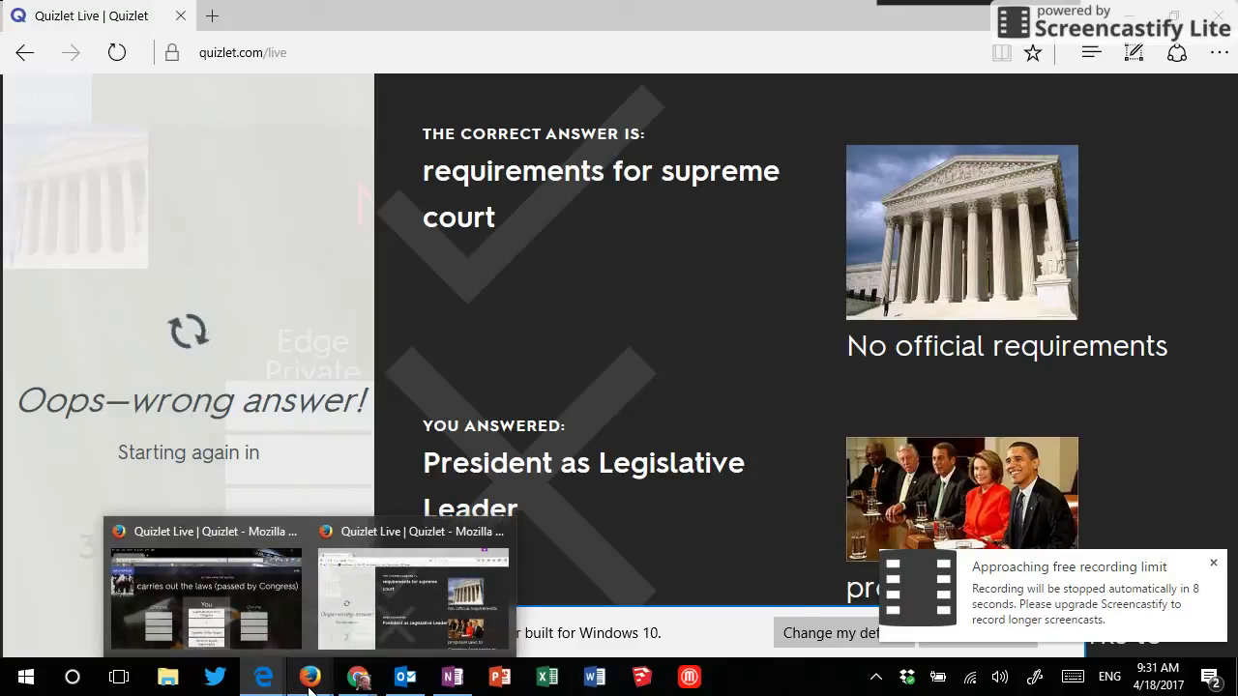